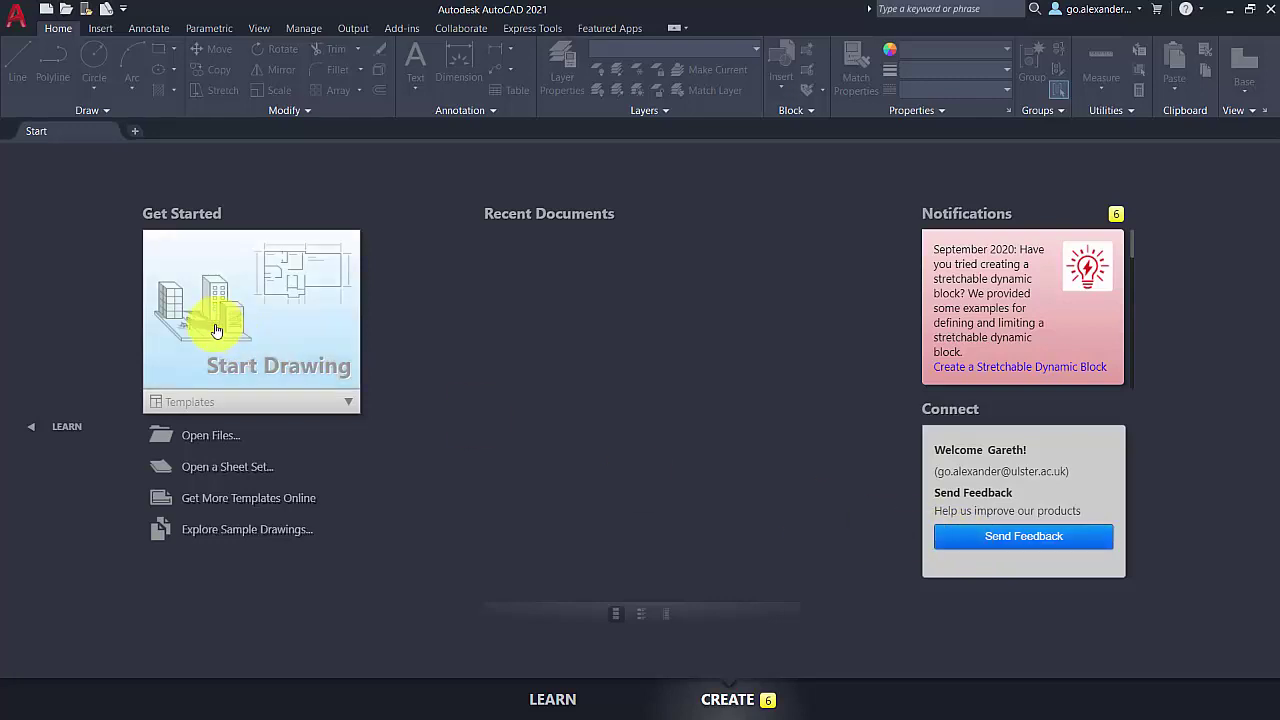
# Step: Check the available drawing templates and start a new drawing with the default template
pyautogui.click(349, 402)
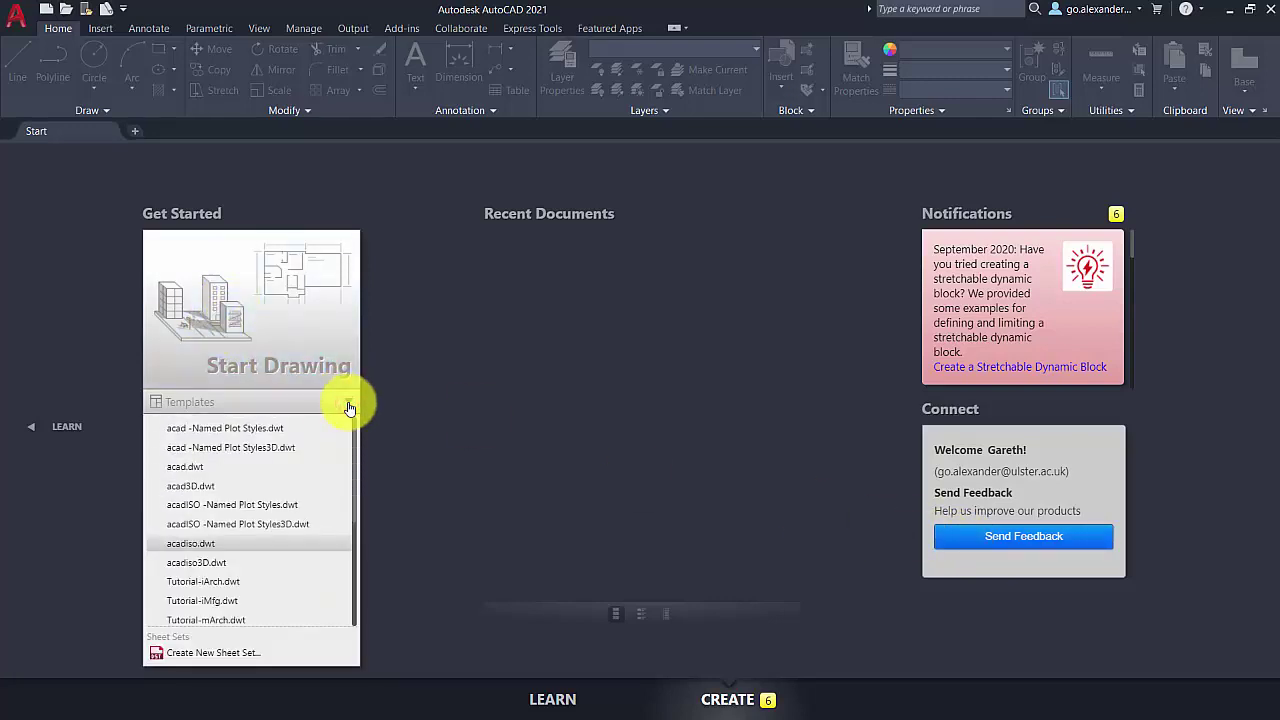
pyautogui.click(403, 362)
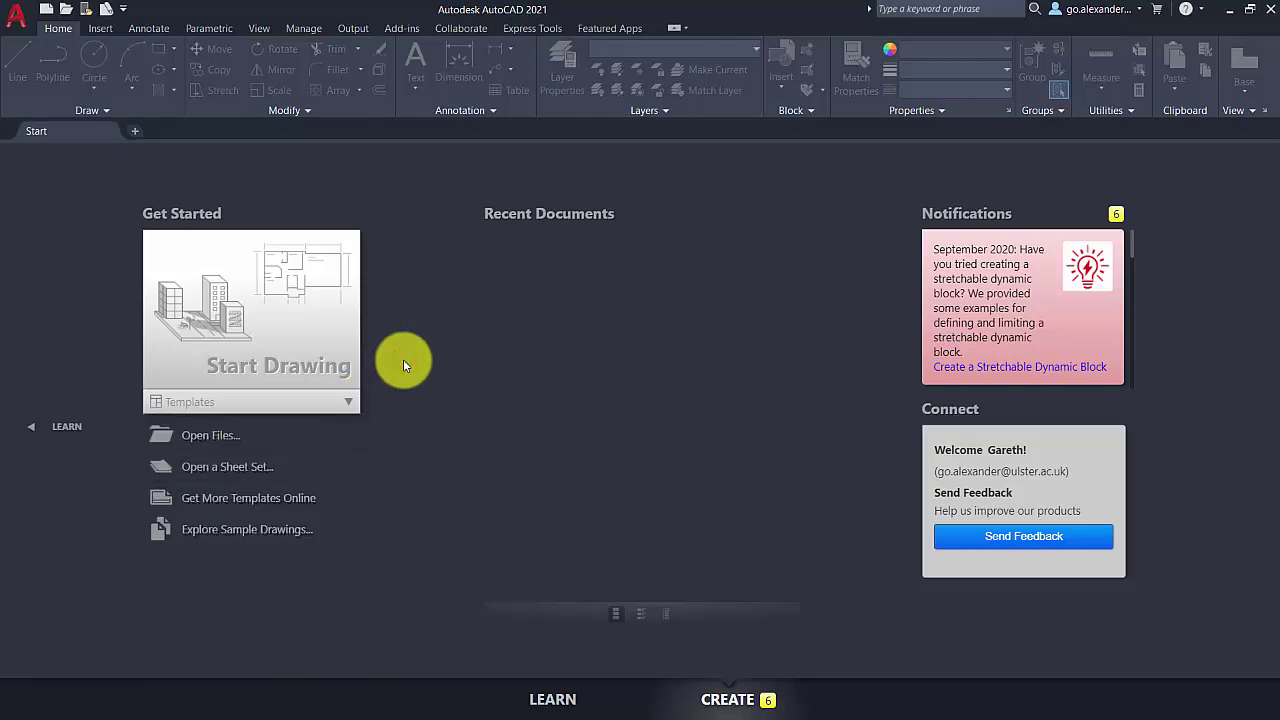
pyautogui.click(298, 314)
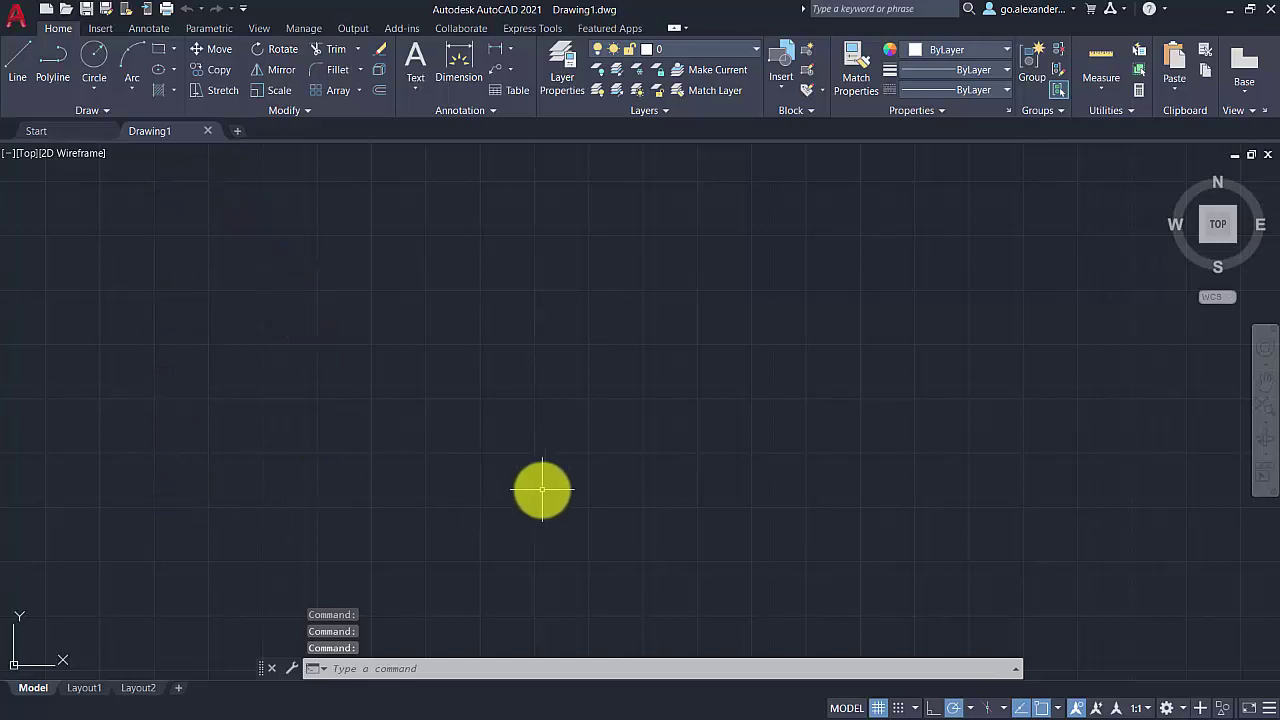
# Step: Look at the start page and the Layout1 and Layout2 sheets of Drawing1, and return to model space
pyautogui.click(65, 132)
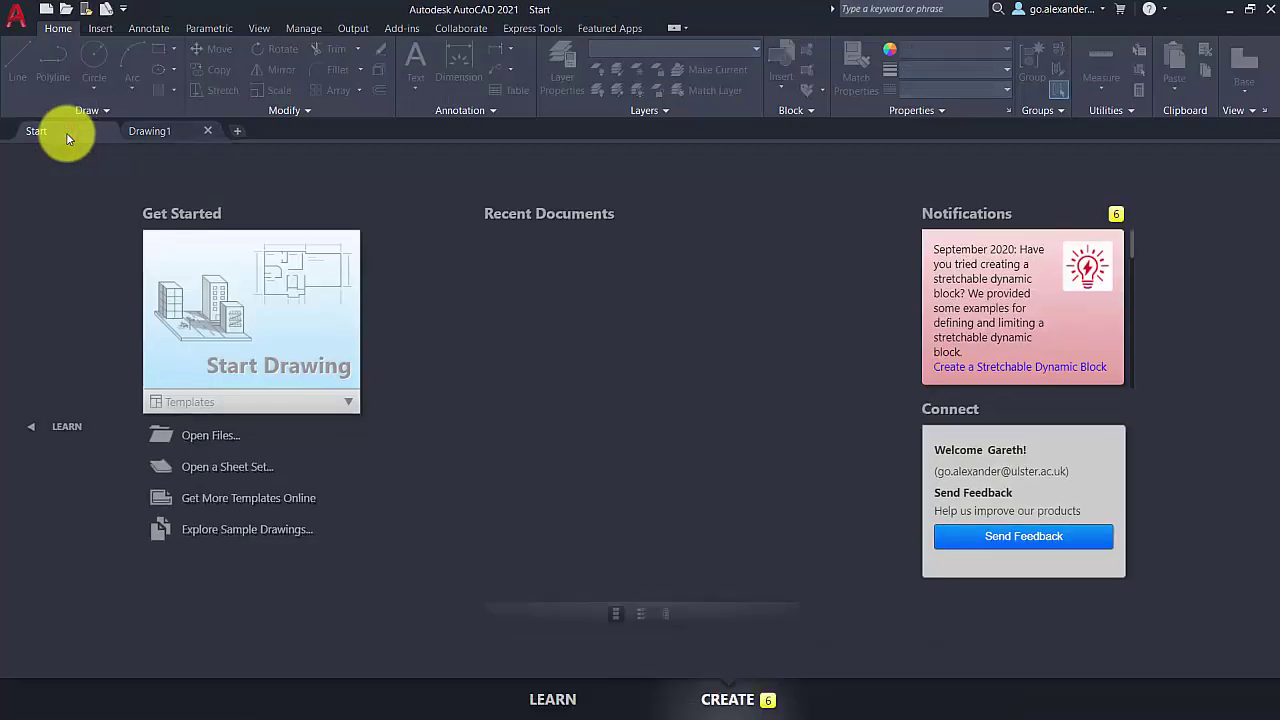
pyautogui.click(147, 132)
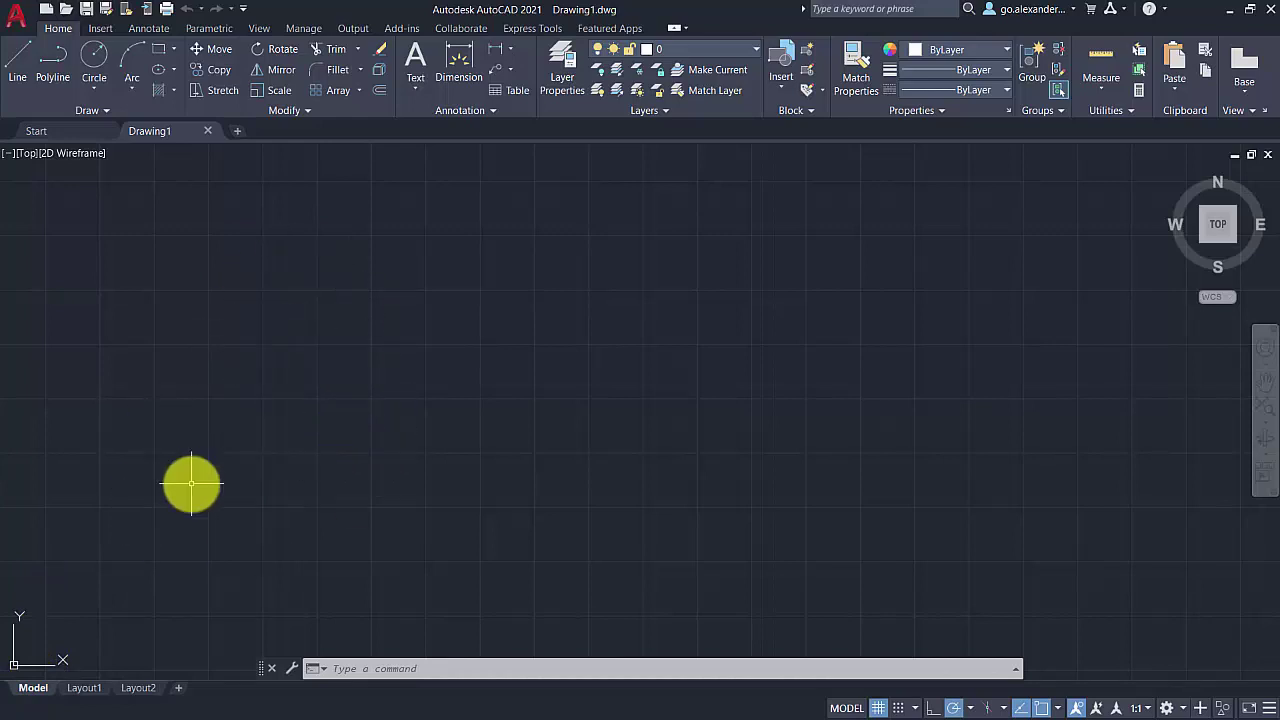
pyautogui.click(80, 689)
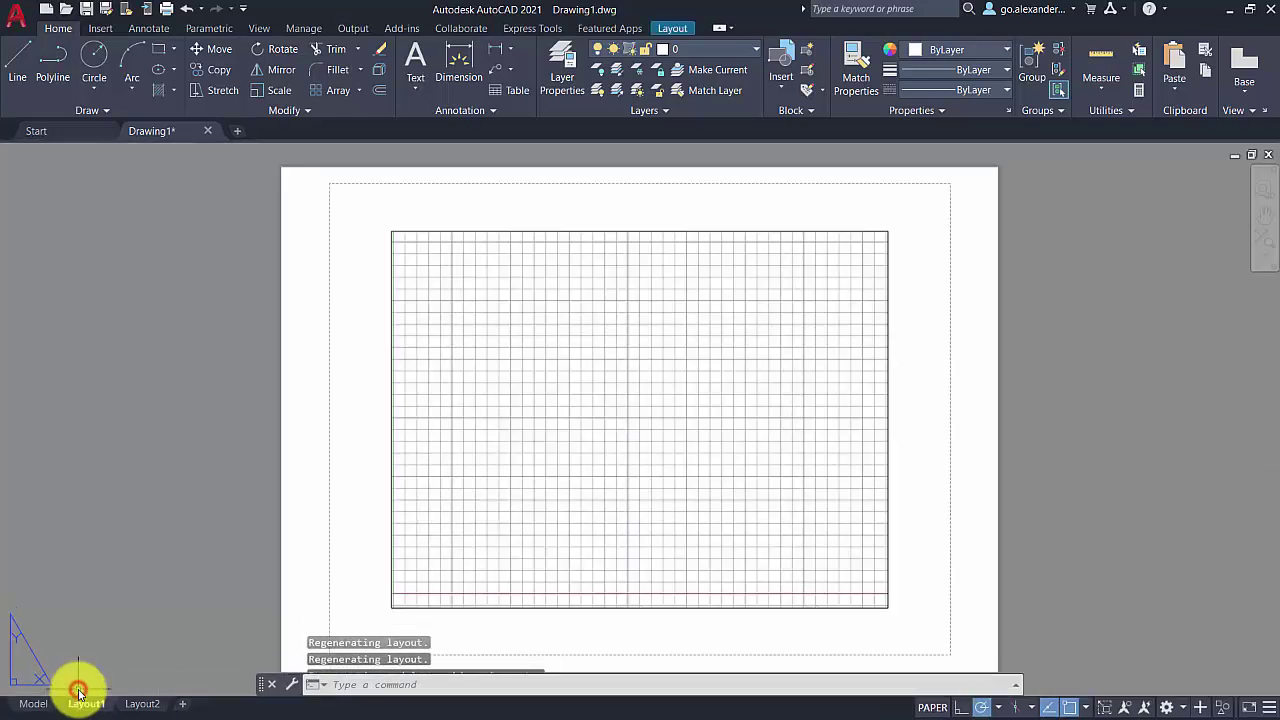
pyautogui.click(143, 706)
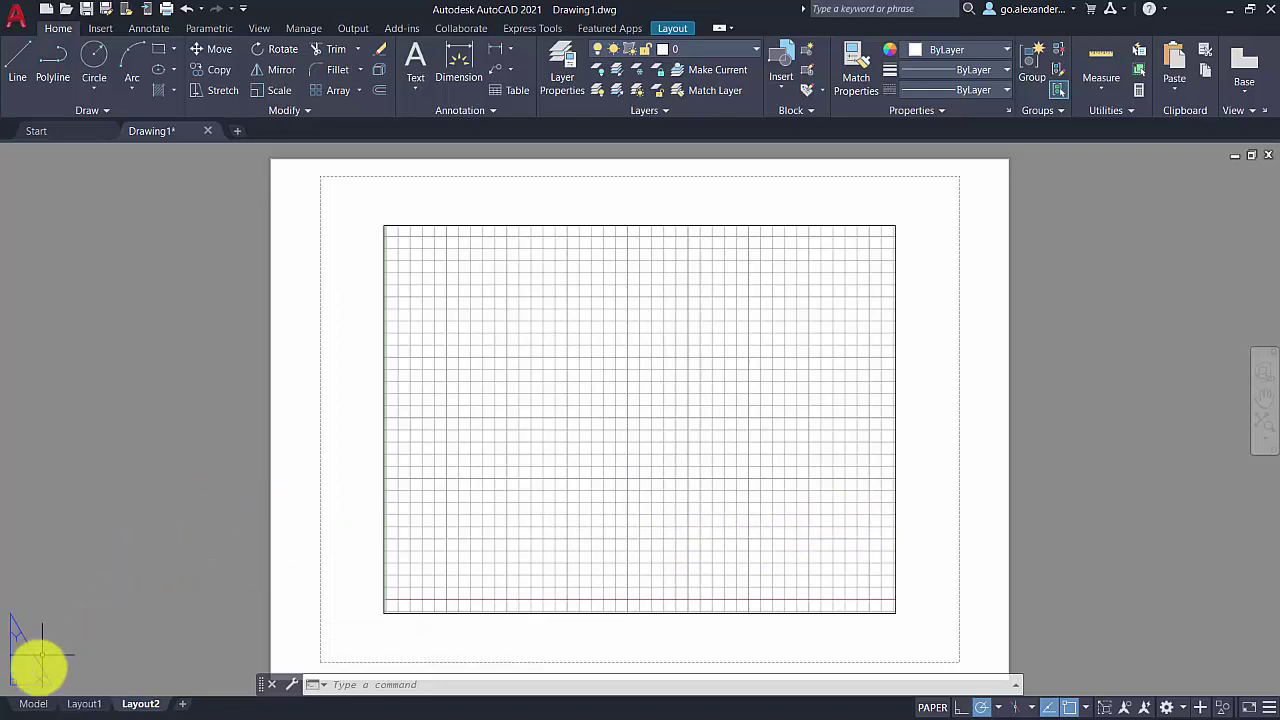
pyautogui.click(31, 705)
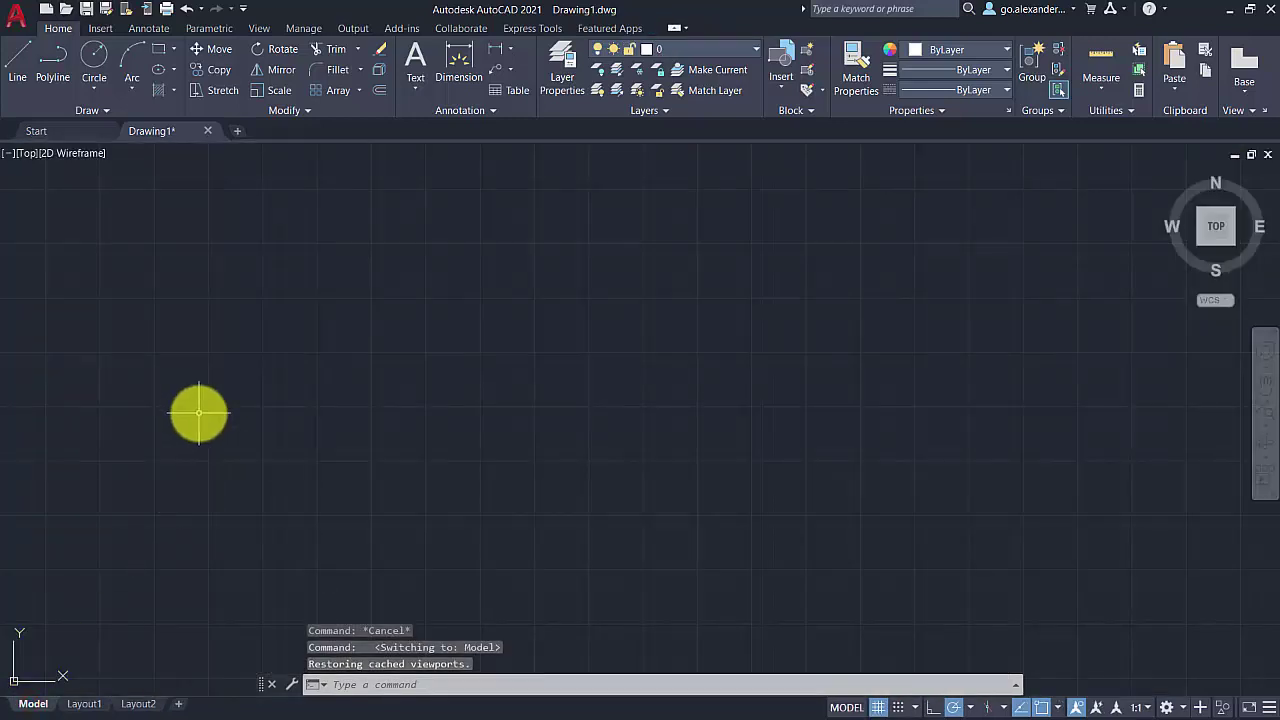
pyautogui.click(19, 28)
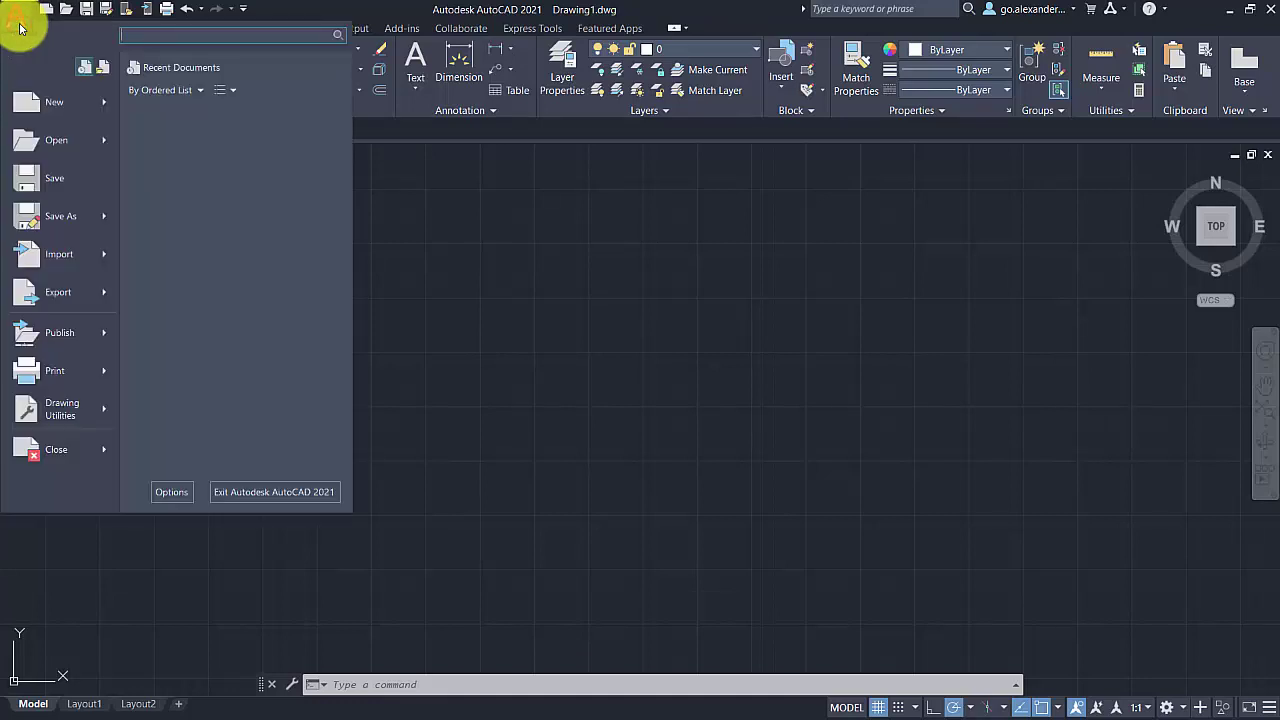
pyautogui.moveTo(109, 406)
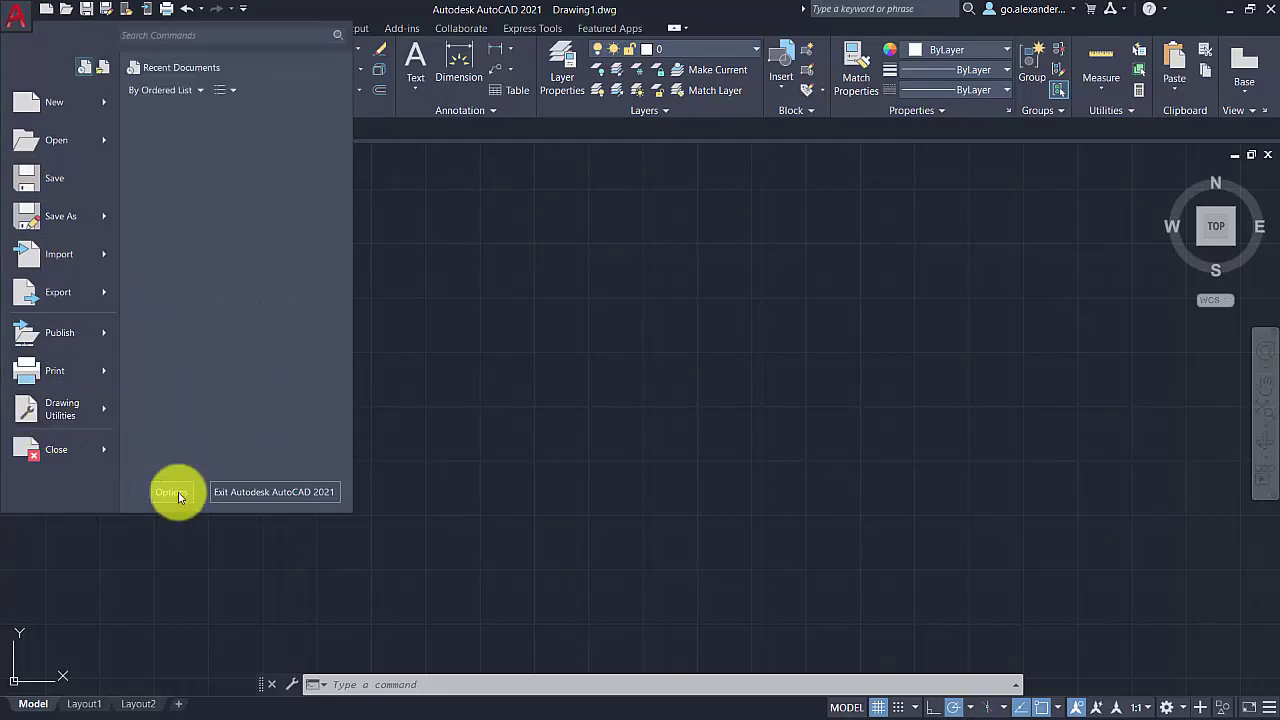
pyautogui.click(206, 600)
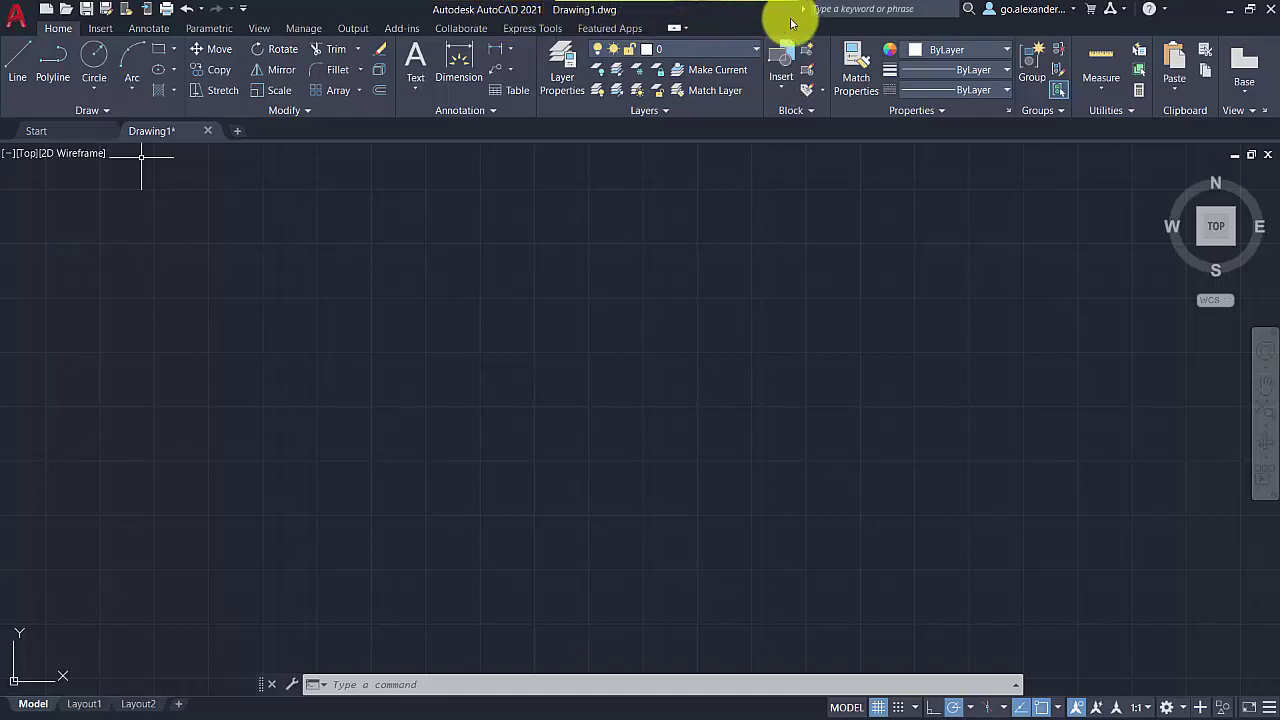
pyautogui.click(843, 9)
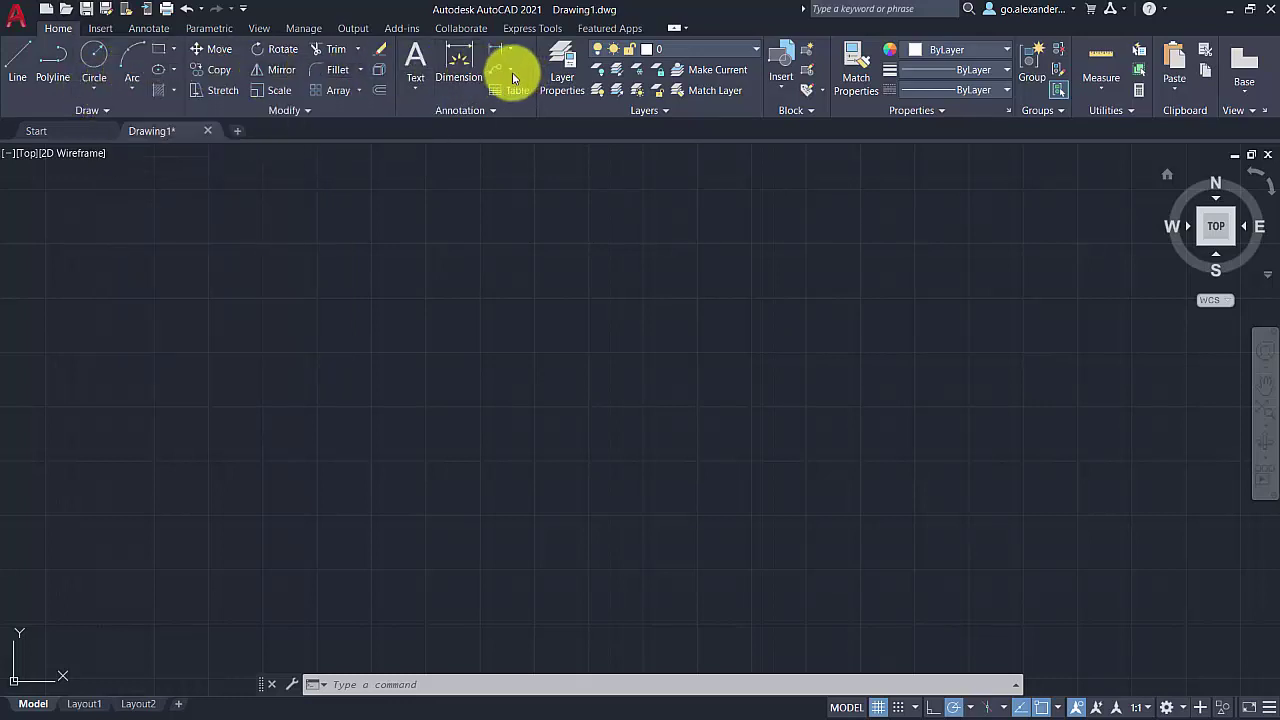
# Step: Examine the insert, annotation, parametric, view, manage, output and add-in tool sets, and return to the home drawing tools
pyautogui.click(102, 28)
pyautogui.click(149, 28)
pyautogui.click(205, 28)
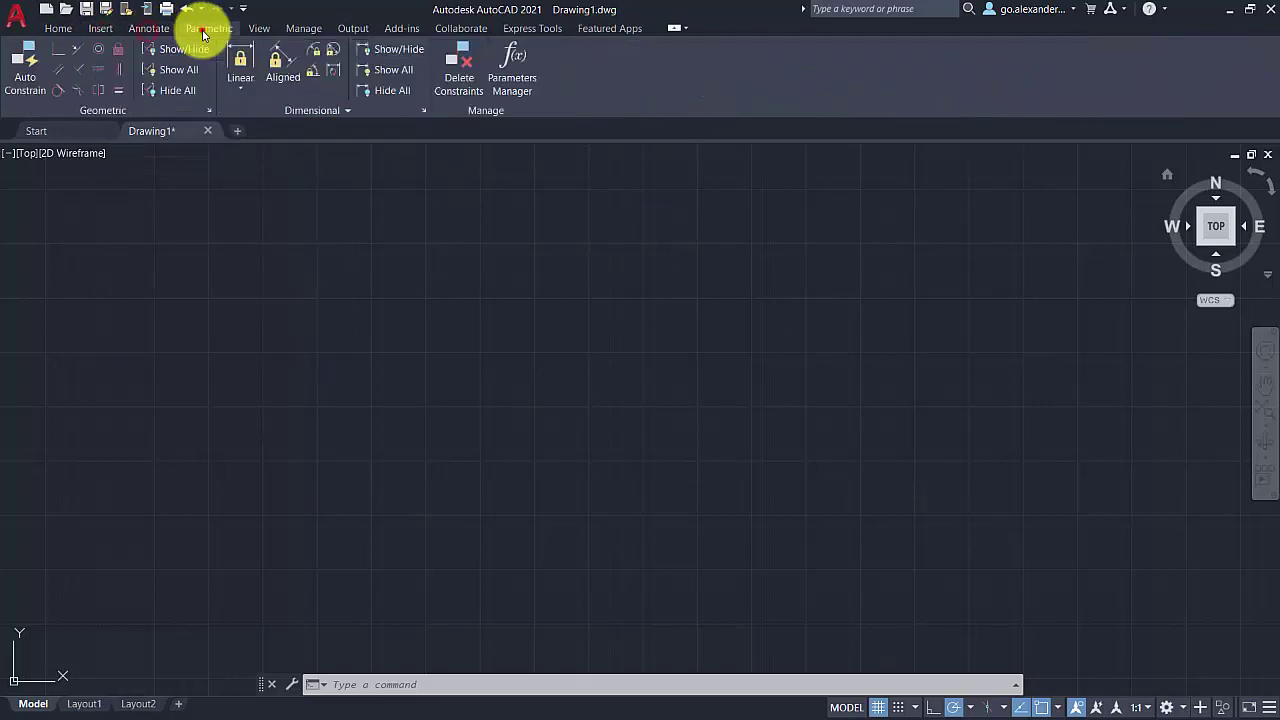
pyautogui.click(255, 30)
pyautogui.click(303, 28)
pyautogui.click(353, 28)
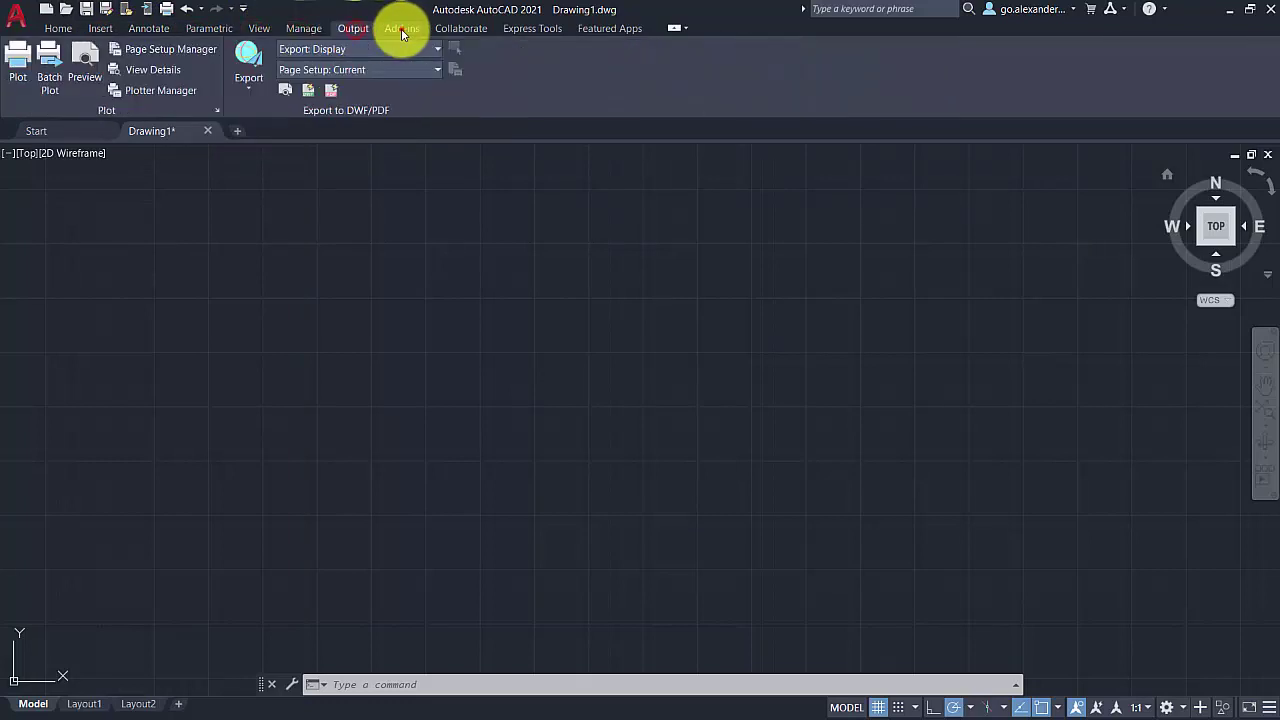
pyautogui.click(401, 28)
pyautogui.click(60, 28)
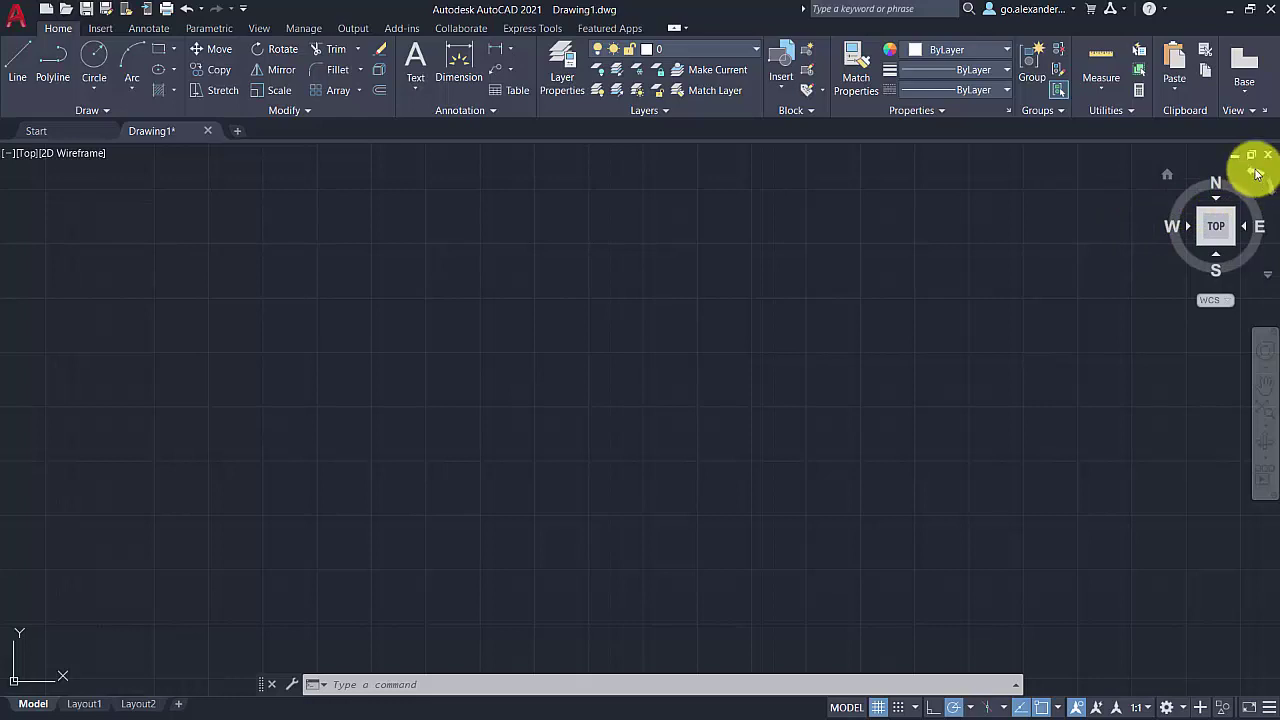
# Step: Rotate the view to the southwest isometric and restore the top view with the origin near the lower left
pyautogui.moveTo(1194, 240); pyautogui.dragTo(1199, 246)
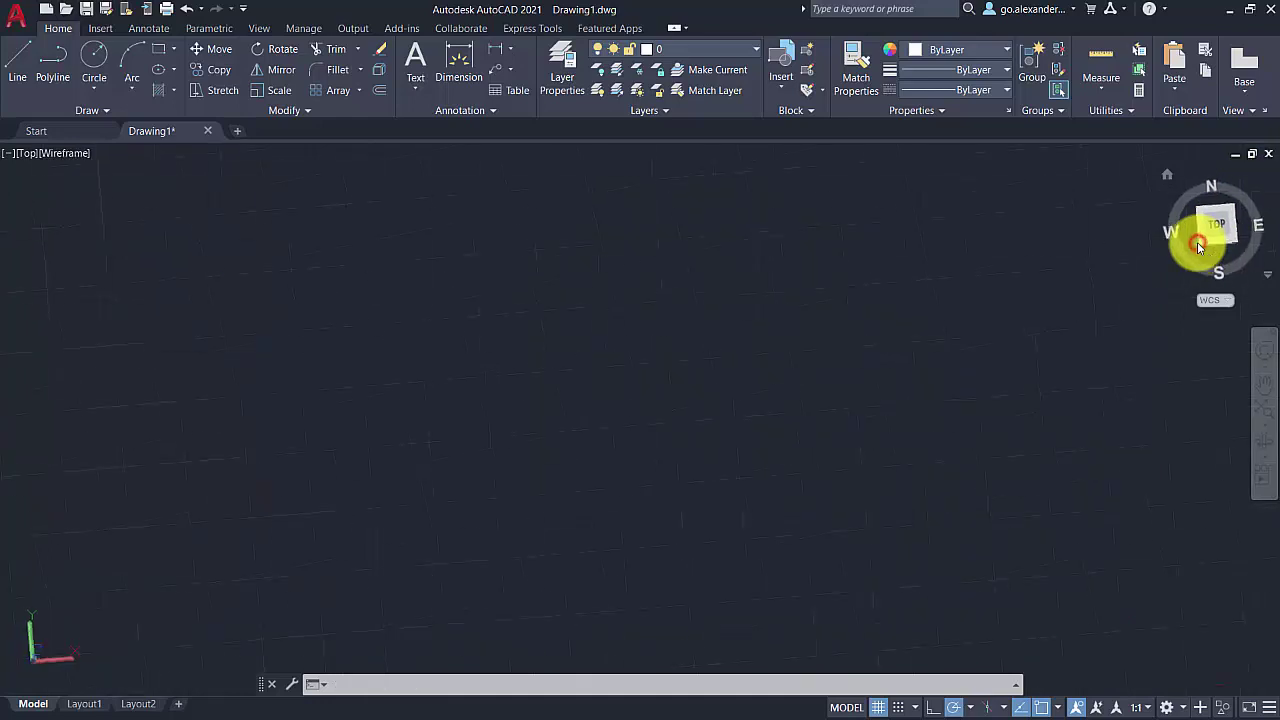
pyautogui.click(1199, 246)
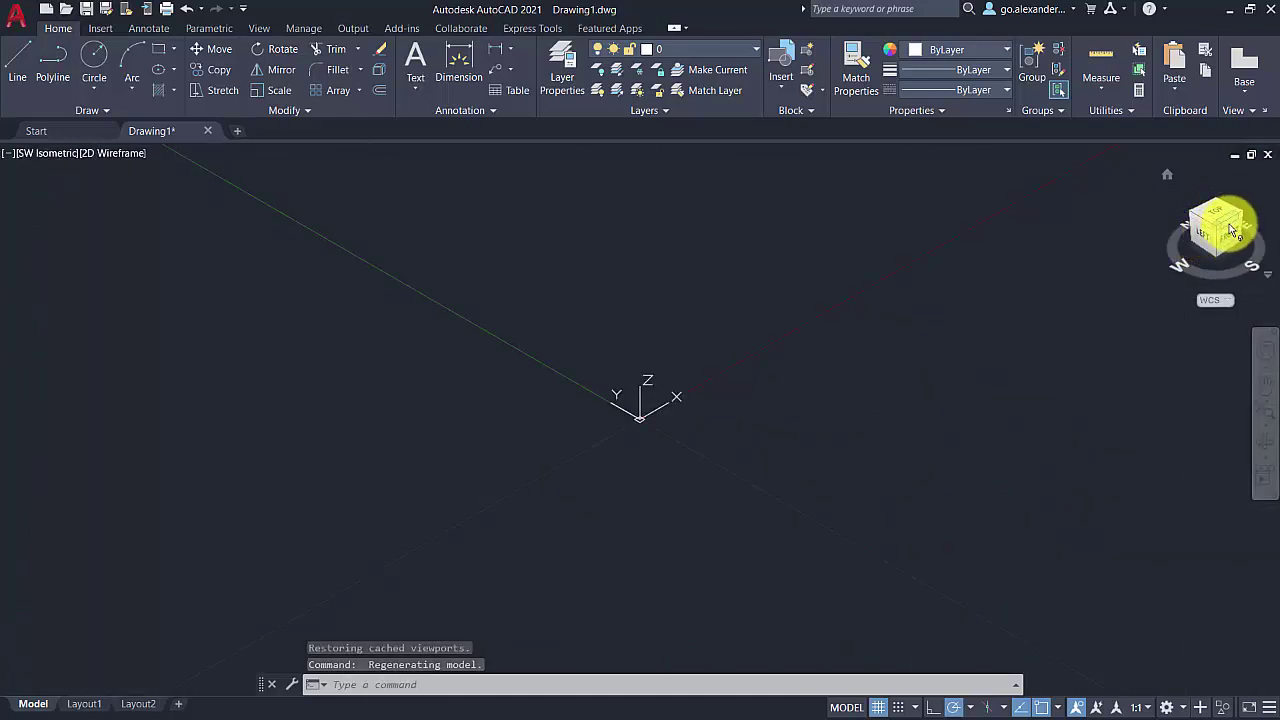
pyautogui.click(1219, 218)
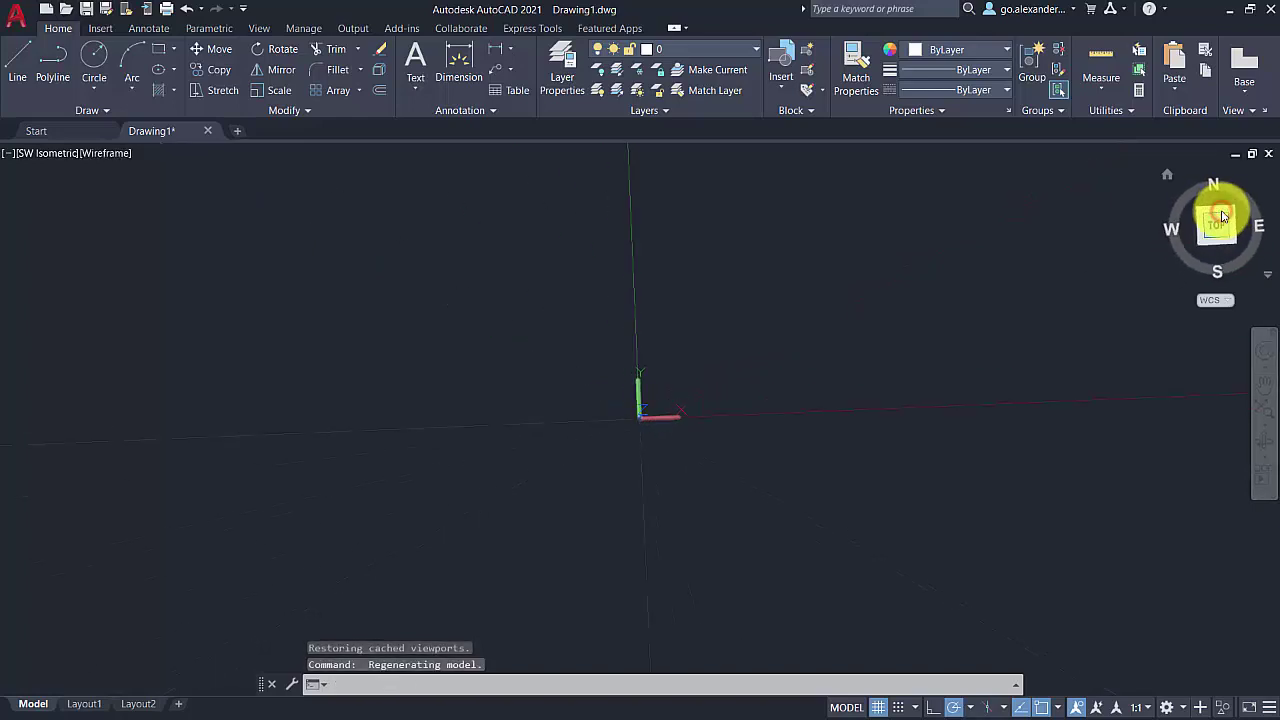
pyautogui.moveTo(840, 316)
pyautogui.mouseDown(button='middle')
pyautogui.moveTo(420, 466)
pyautogui.moveTo(263, 558)
pyautogui.mouseUp(button='middle')
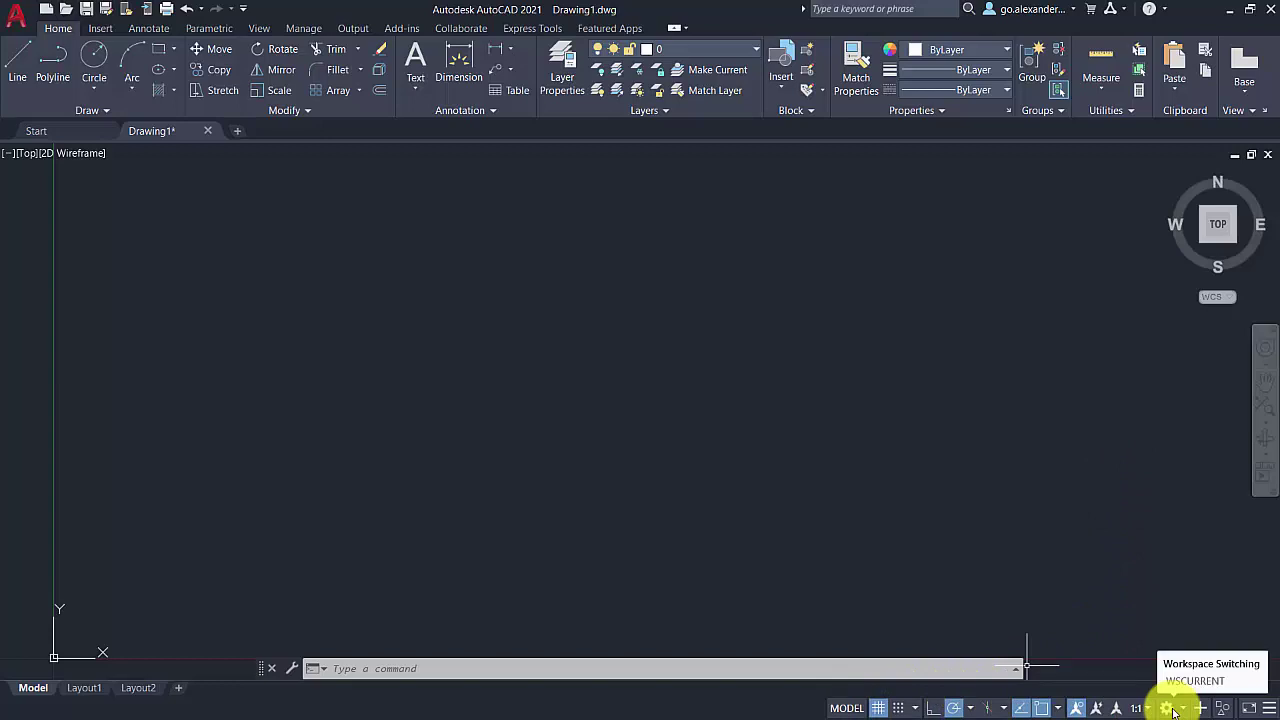
# Step: Toggle the drawing grid off and back on twice to compare the display
pyautogui.click(880, 708)
pyautogui.click(880, 708)
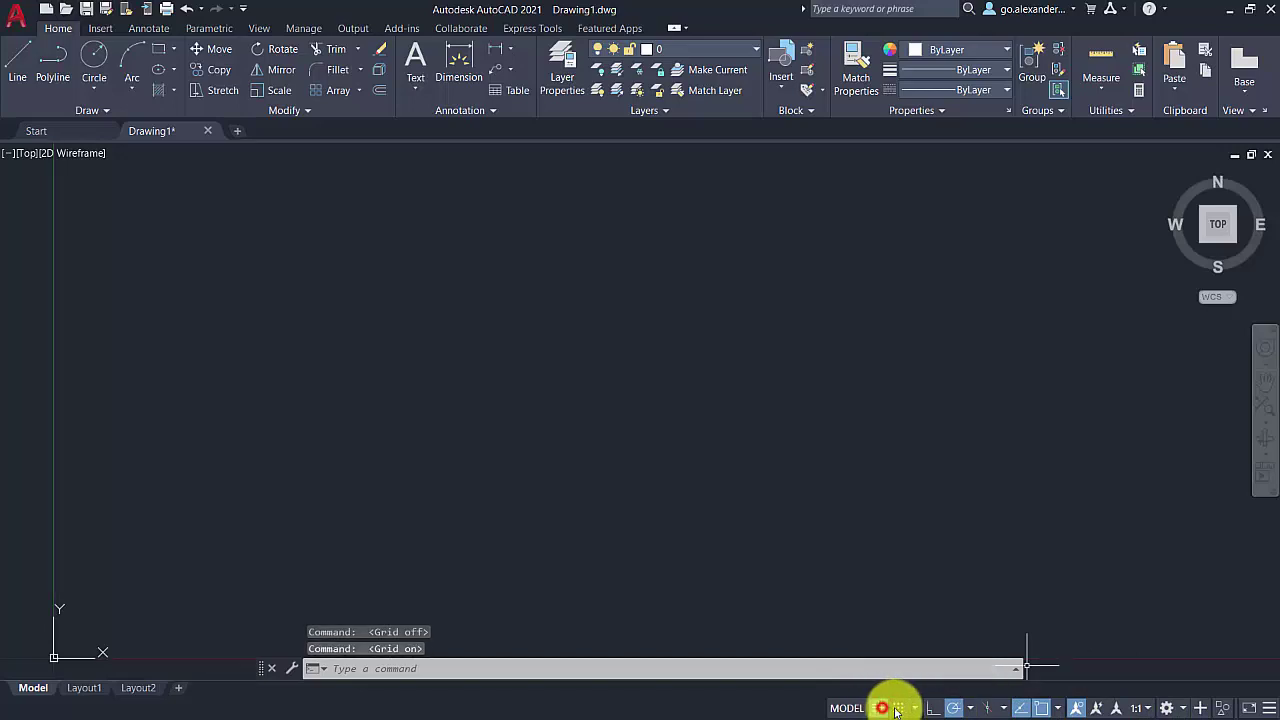
pyautogui.click(880, 706)
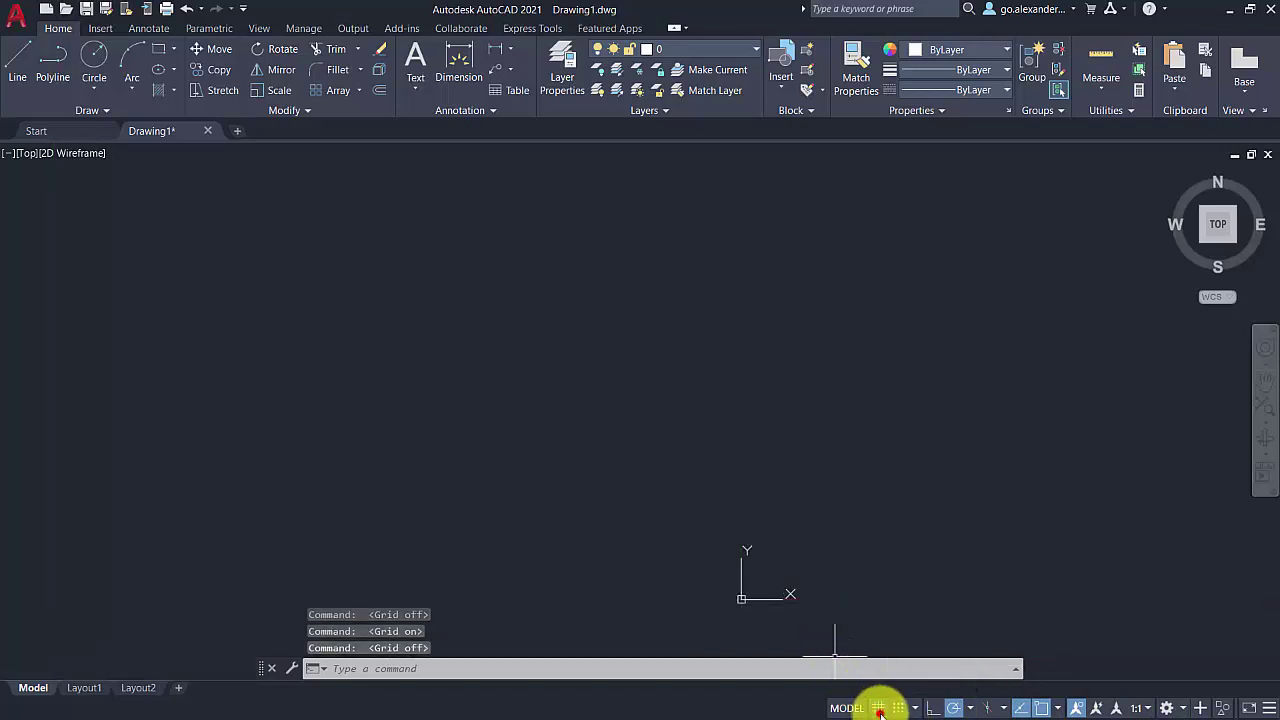
pyautogui.click(880, 708)
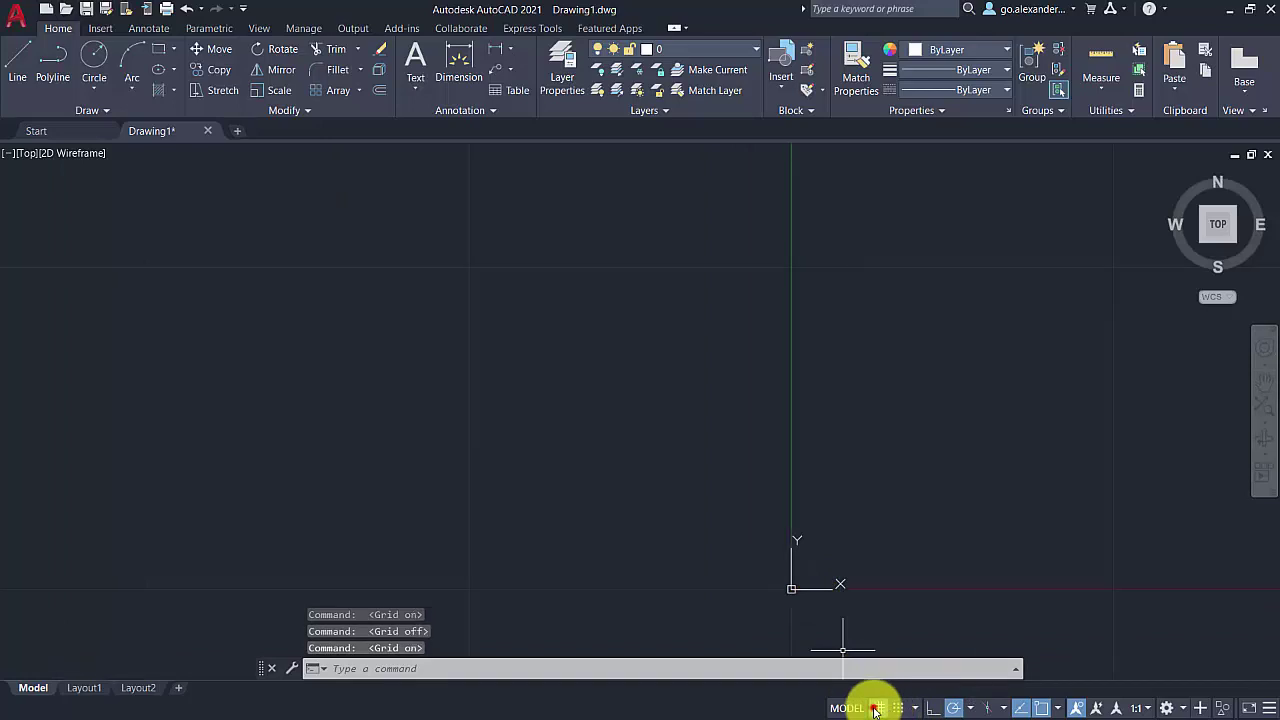
# Step: Test the snap mode toggle and leave snapping to the grid turned on
pyautogui.click(900, 708)
pyautogui.click(900, 708)
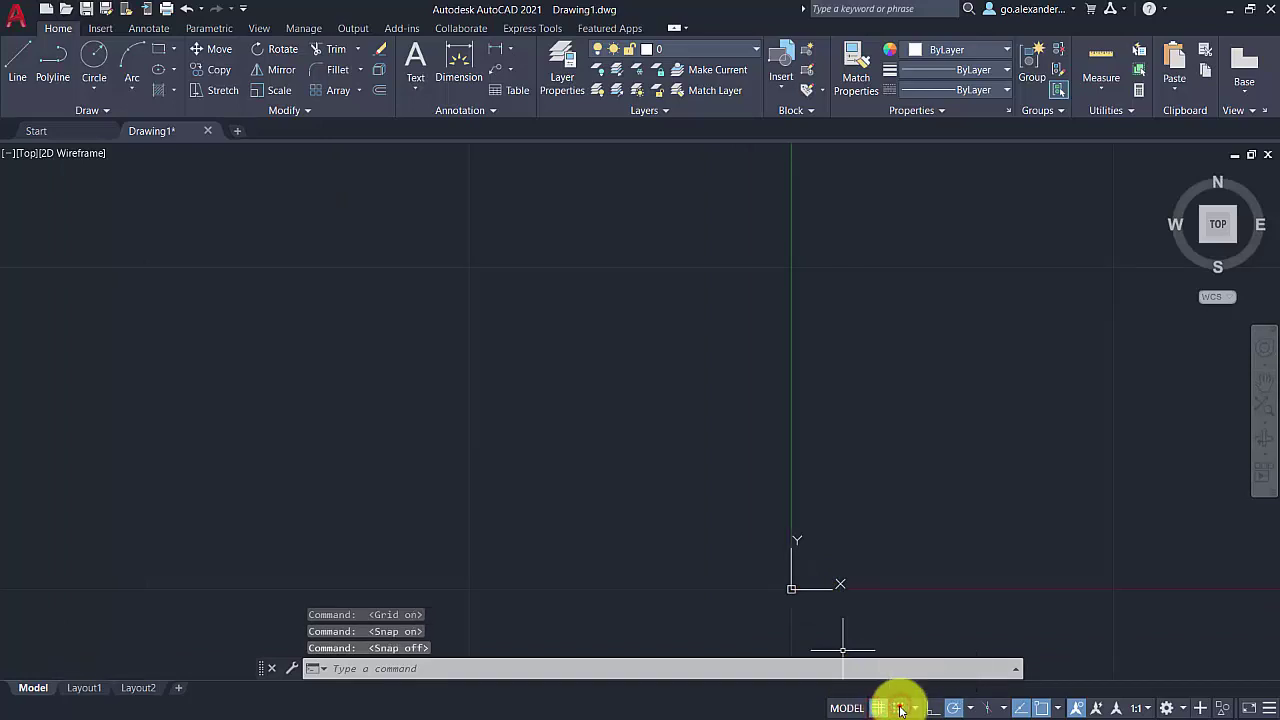
pyautogui.click(900, 708)
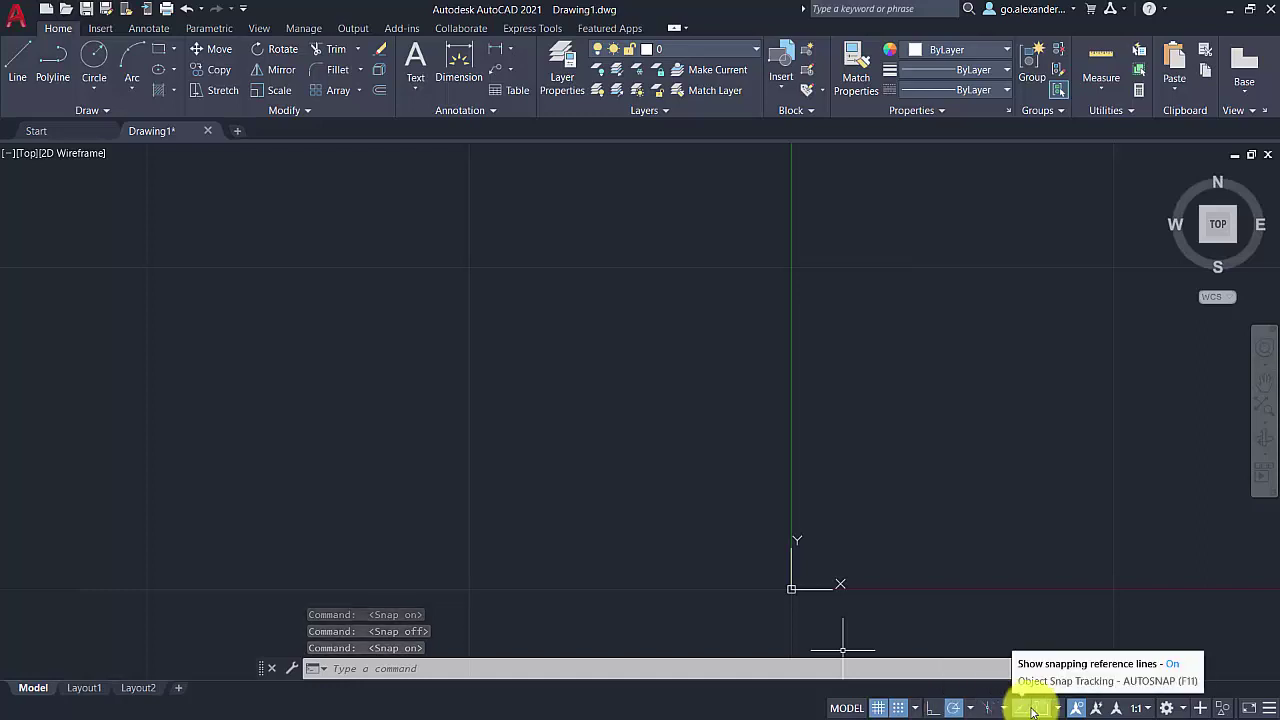
# Step: Add the Dynamic Input control to the status bar options
pyautogui.click(1268, 708)
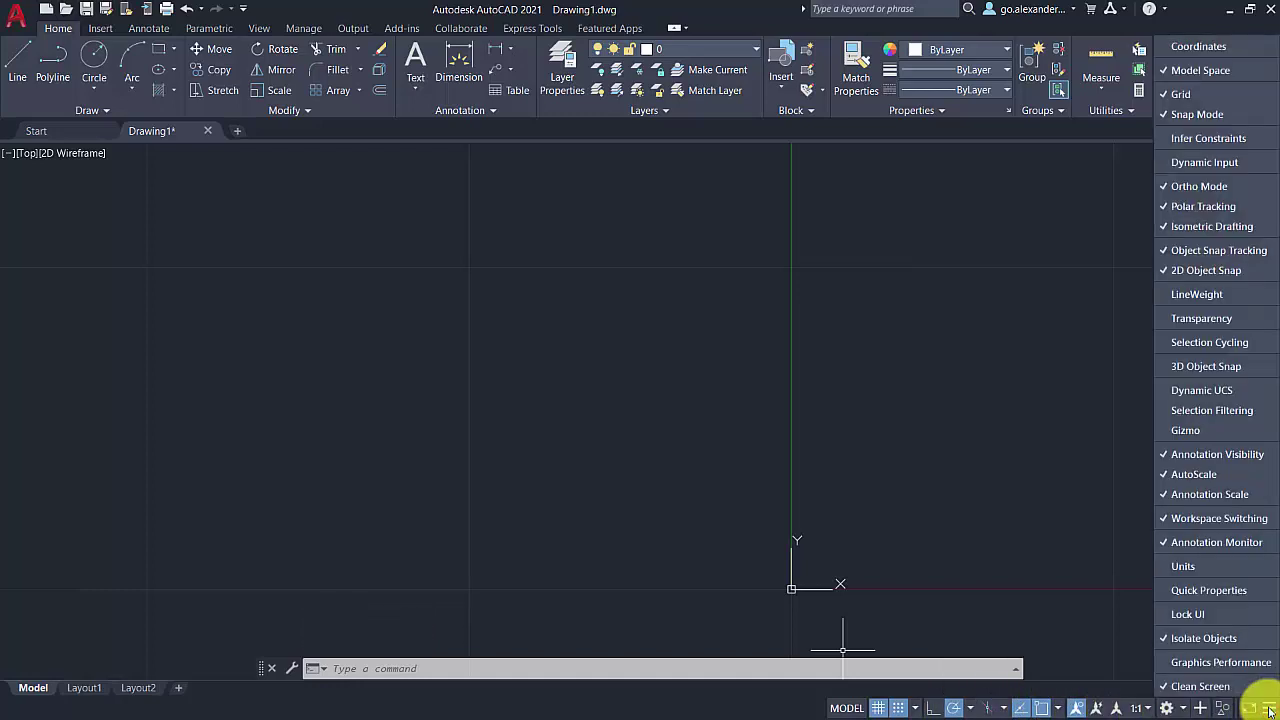
pyautogui.click(1226, 166)
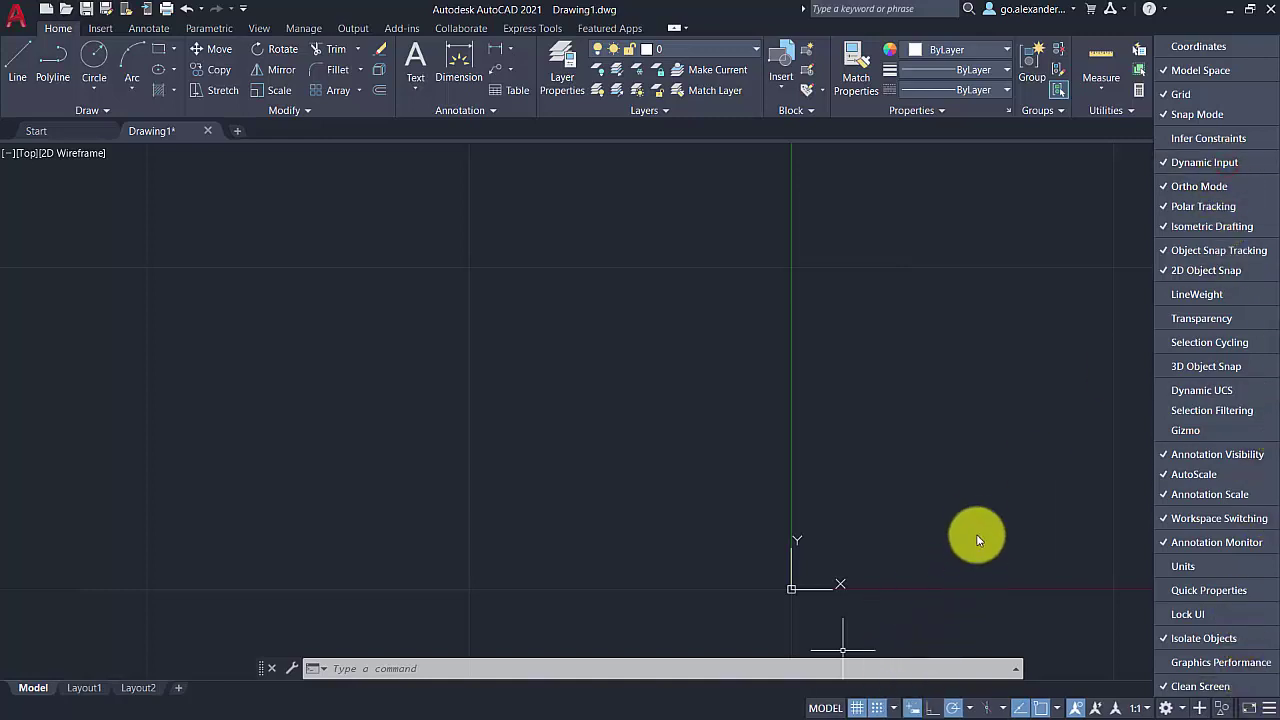
pyautogui.click(996, 511)
pyautogui.scroll(-3, 1017, 470)
pyautogui.moveTo(1017, 449)
pyautogui.mouseDown(button='middle')
pyautogui.moveTo(1044, 447)
pyautogui.moveTo(566, 594)
pyautogui.mouseUp(button='middle')
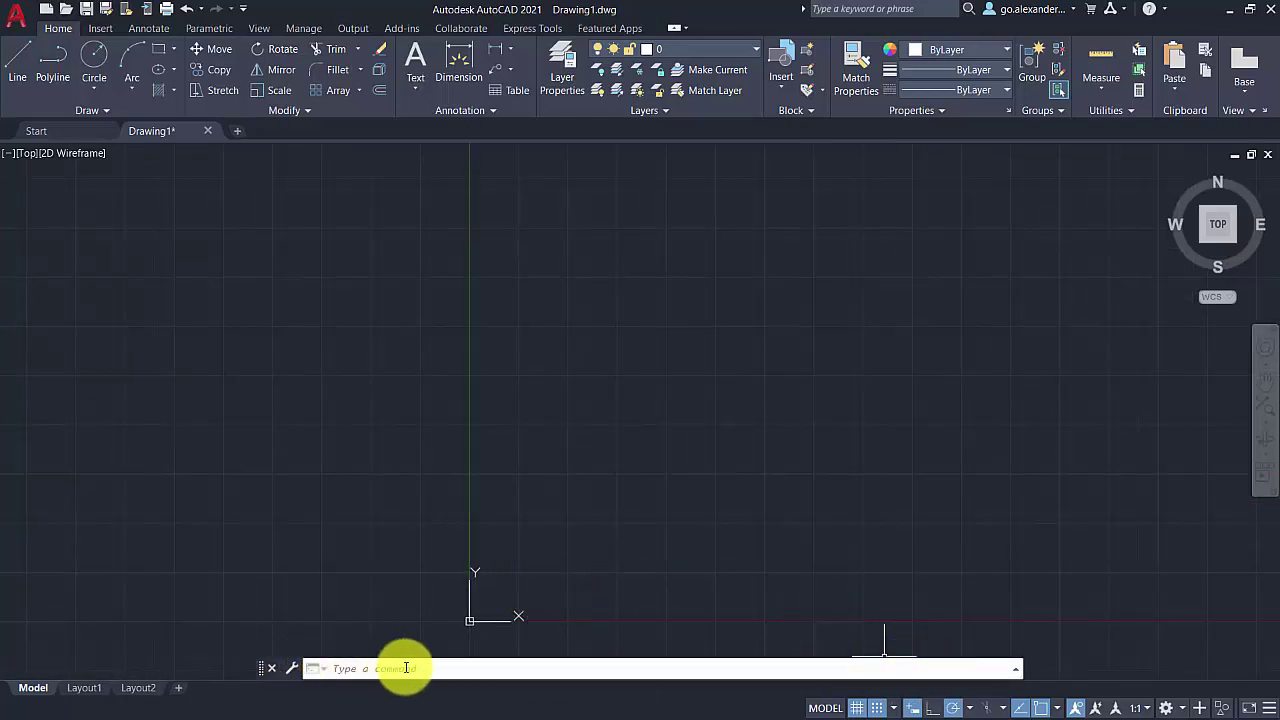
# Step: Hide the command line to free up the drawing area
pyautogui.click(549, 669)
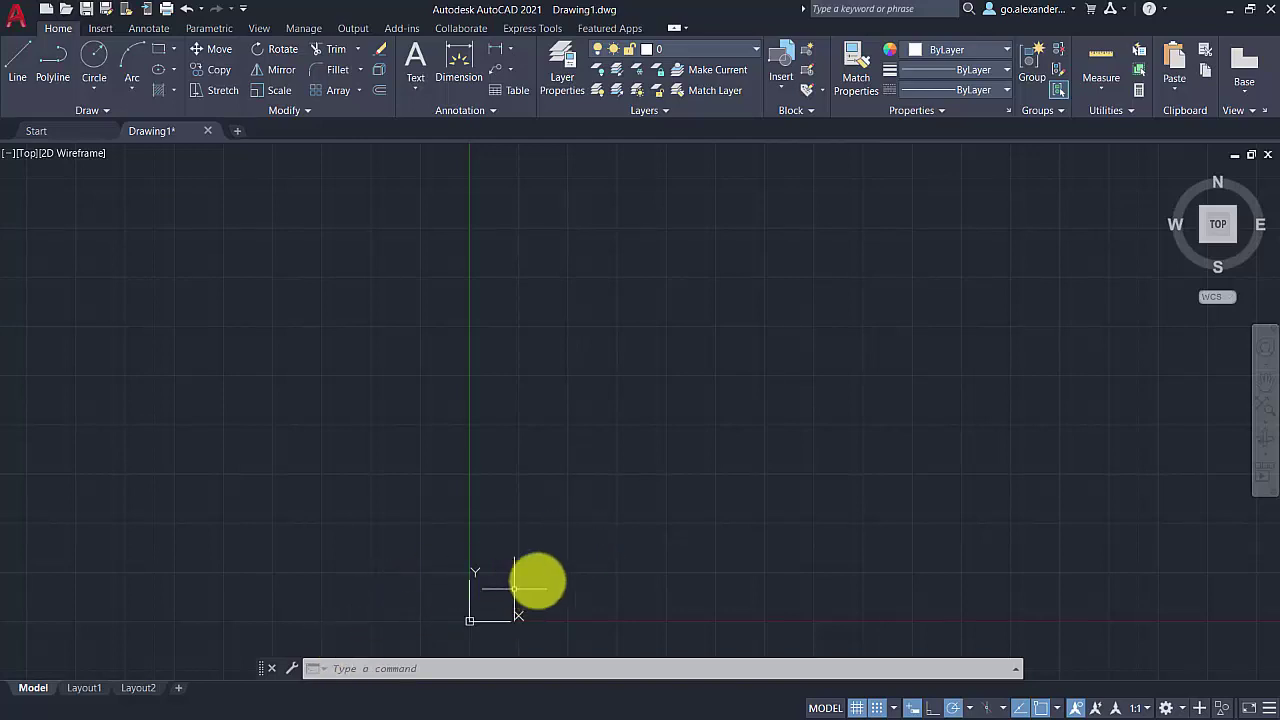
pyautogui.moveTo(593, 547); pyautogui.dragTo(259, 565, button='middle')
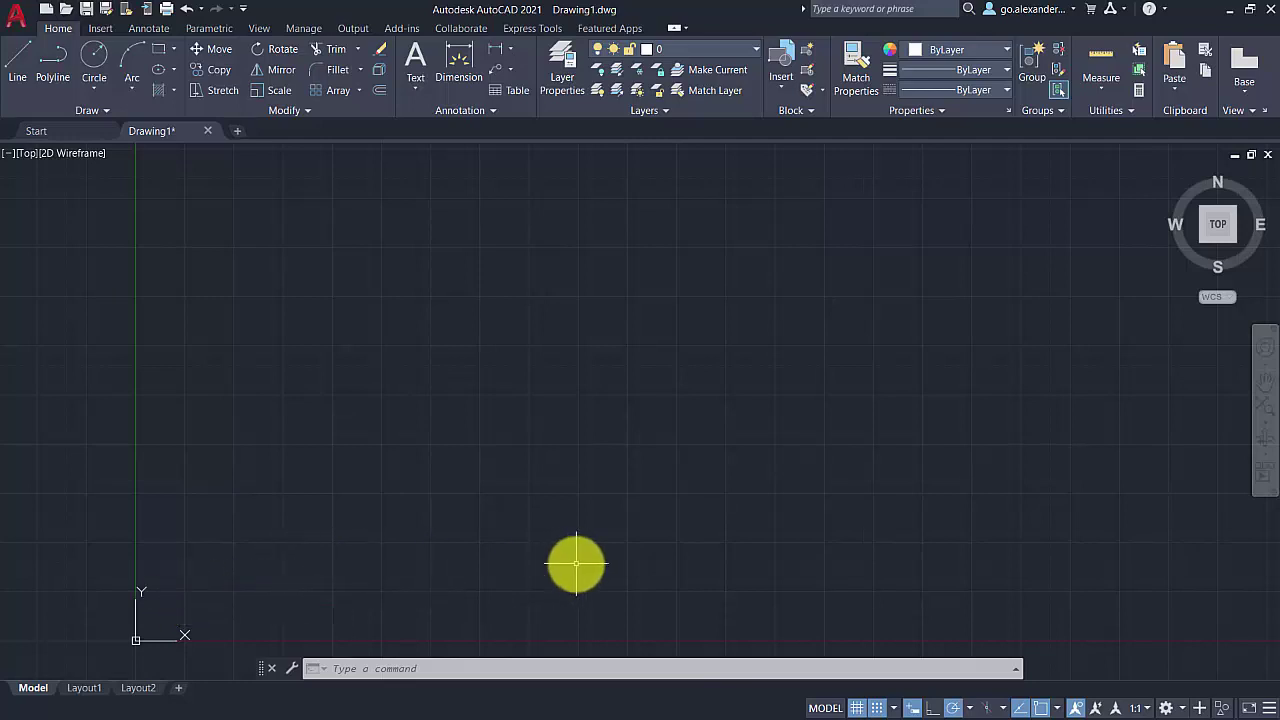
pyautogui.click(273, 669)
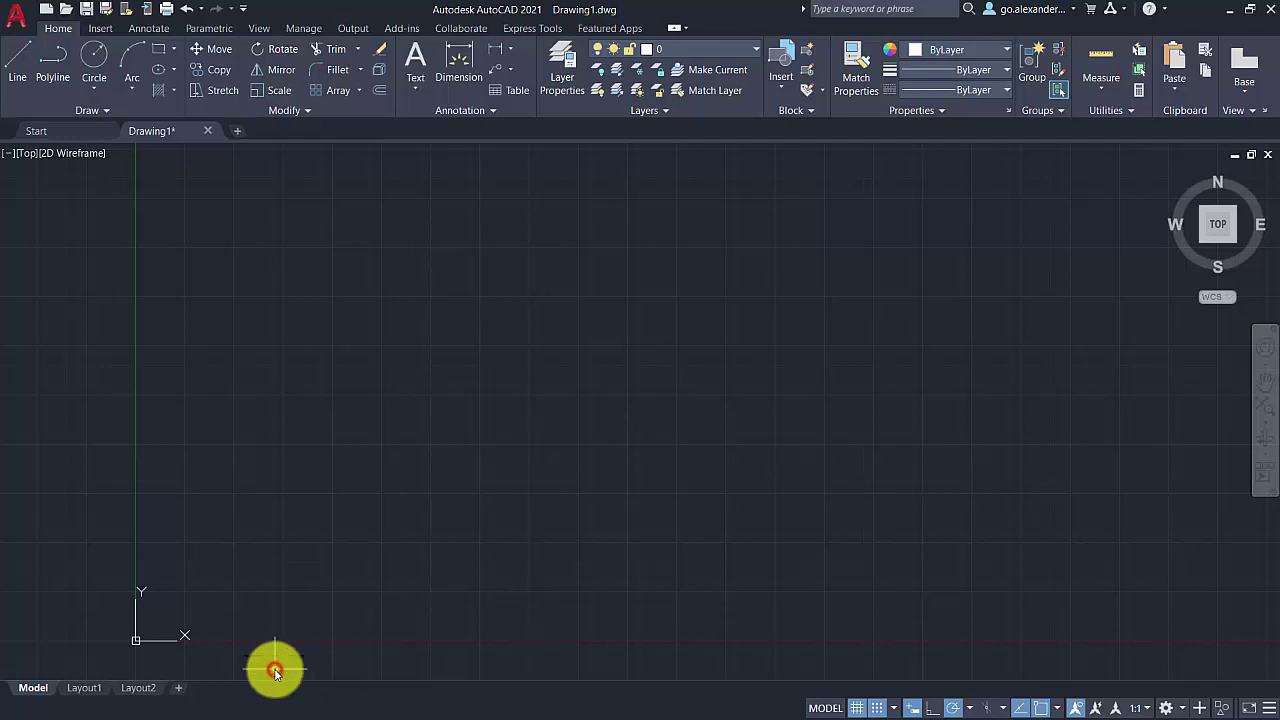
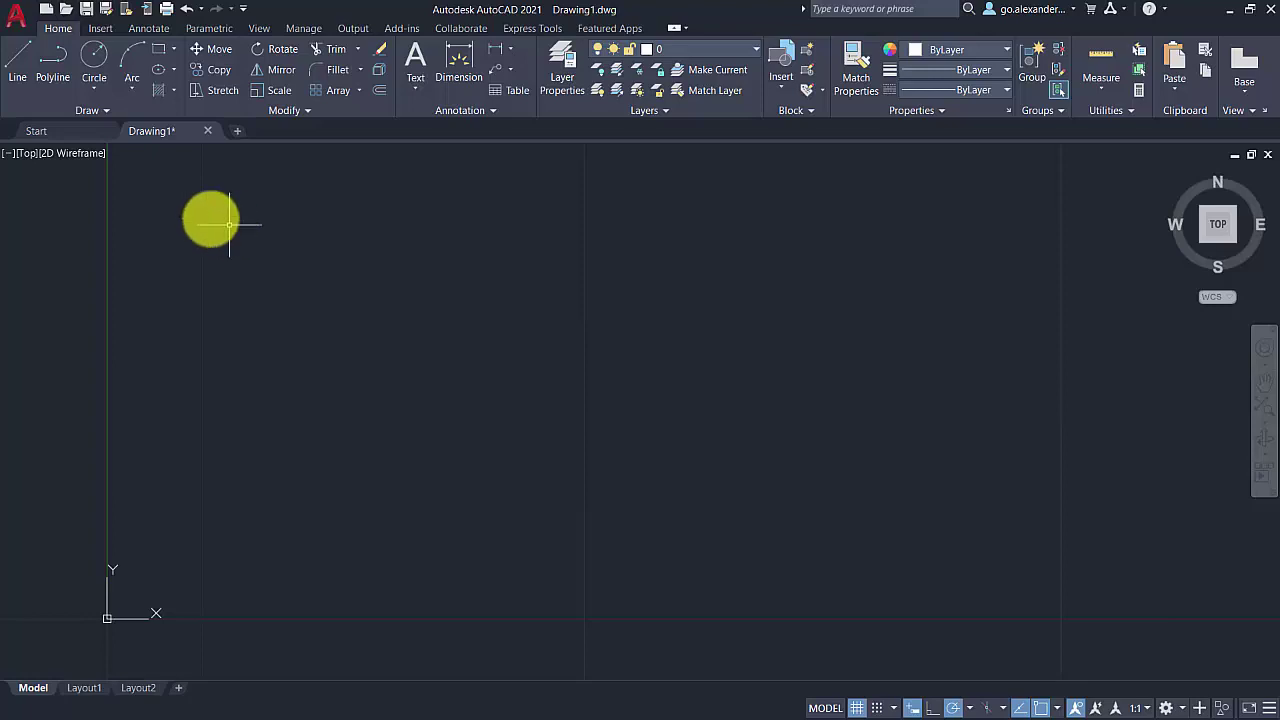
# Step: Draw a single straight line rising steeply to the right, just above and right of the origin
pyautogui.click(24, 63)
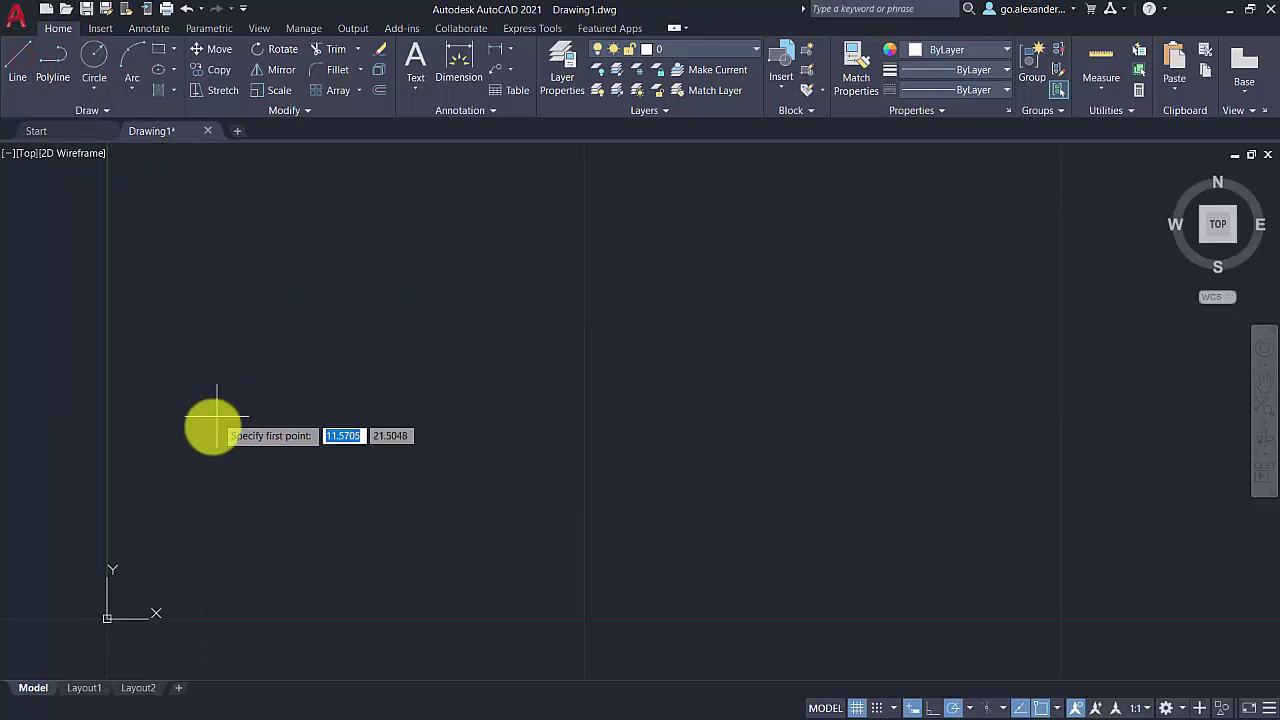
pyautogui.click(190, 508)
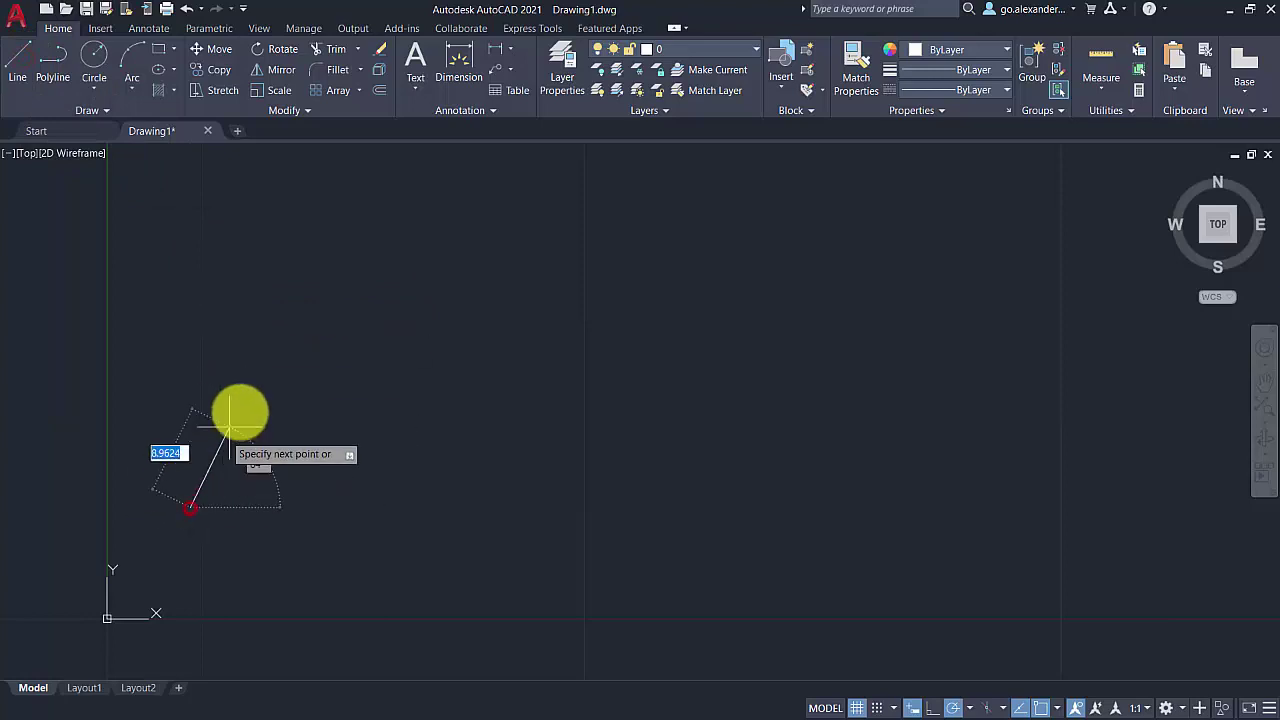
pyautogui.click(285, 310)
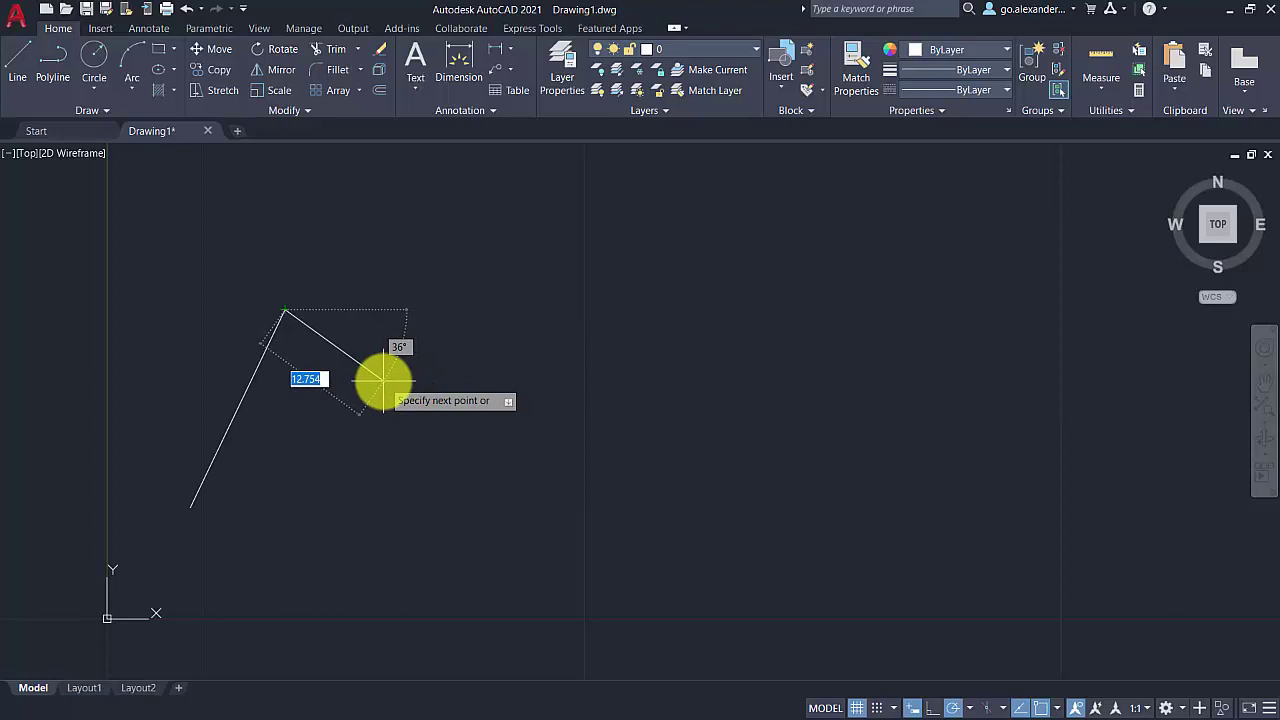
pyautogui.press('Return')
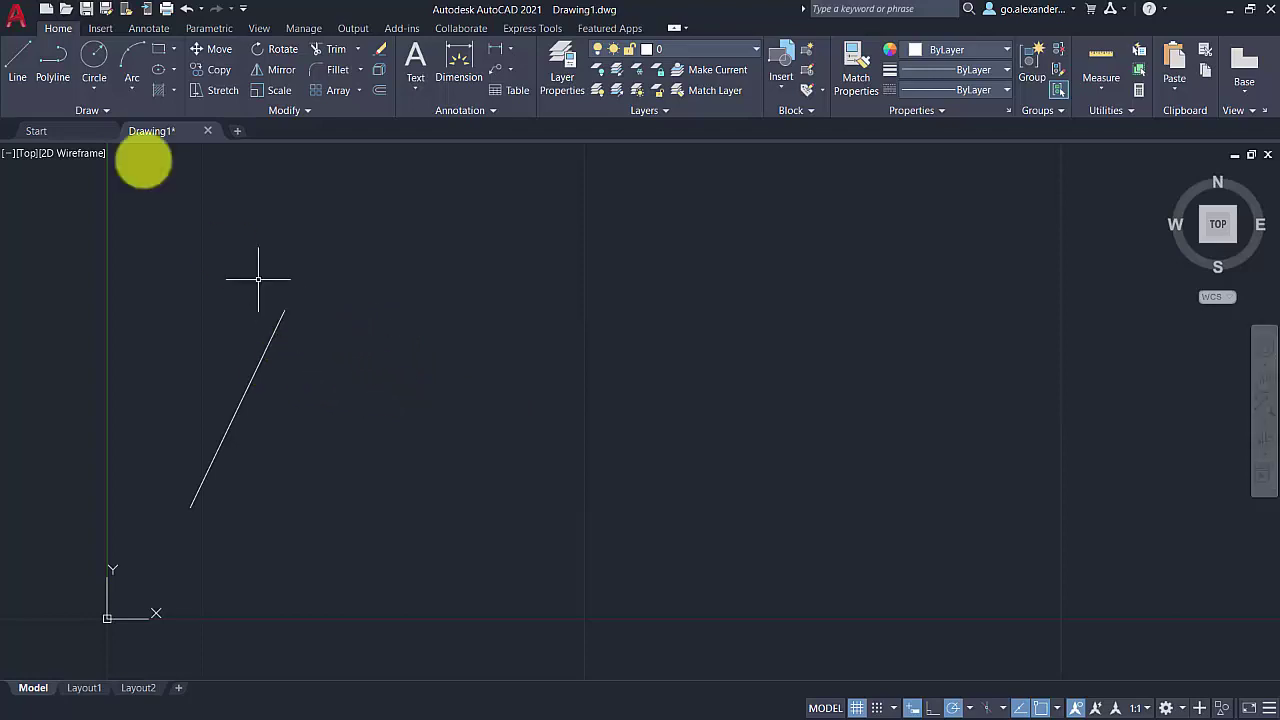
# Step: Draw a zigzag of four connected line segments to the right of the steep line, starting with an upward segment
pyautogui.click(16, 70)
pyautogui.click(286, 500)
pyautogui.click(350, 408)
pyautogui.click(377, 489)
pyautogui.click(435, 408)
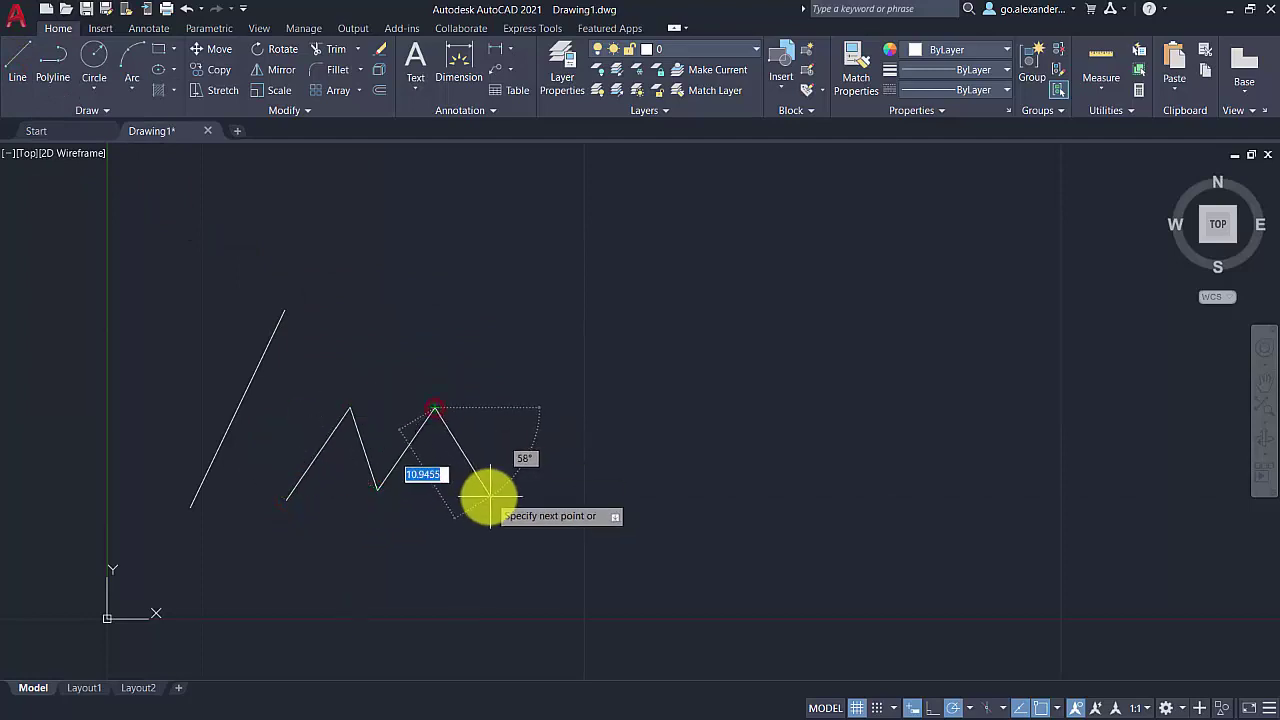
pyautogui.click(488, 495)
pyautogui.press('Escape')
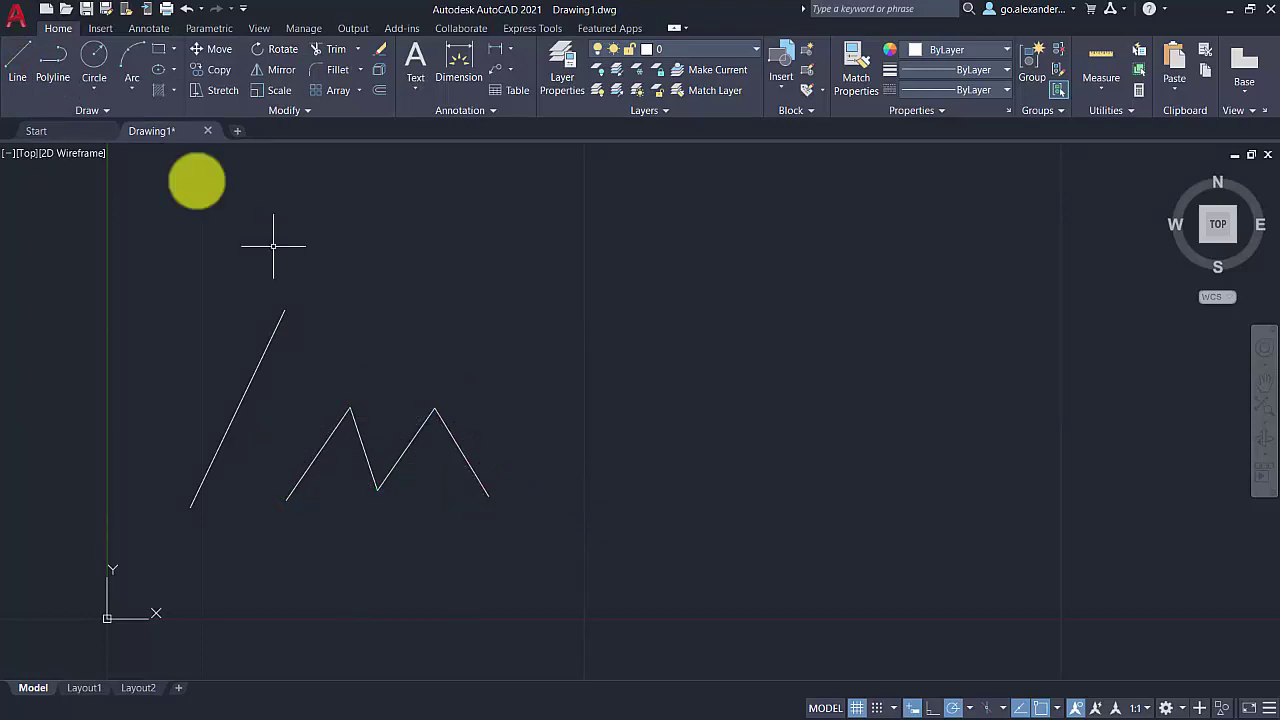
# Step: Draw a four-segment zigzag polyline directly above the zigzag made of lines, with a similar shape and width
pyautogui.click(53, 60)
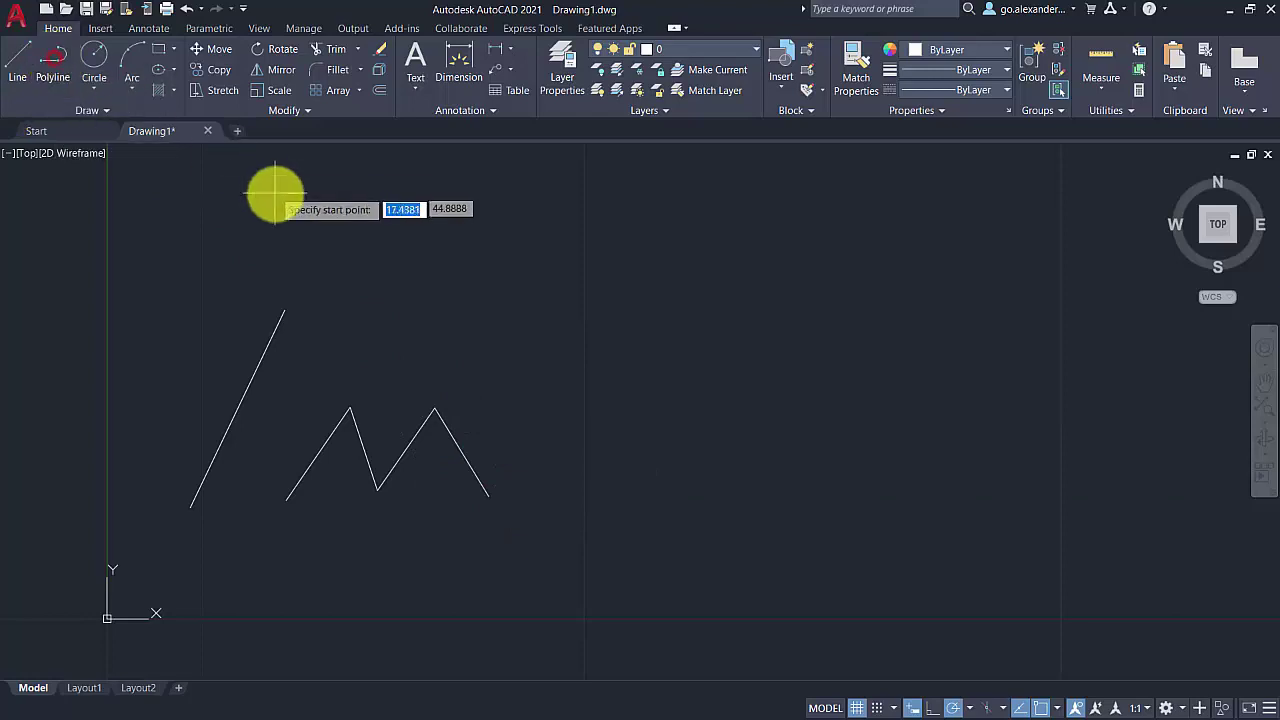
pyautogui.click(287, 243)
pyautogui.click(344, 170)
pyautogui.click(383, 251)
pyautogui.click(443, 178)
pyautogui.click(490, 272)
pyautogui.press('Return')
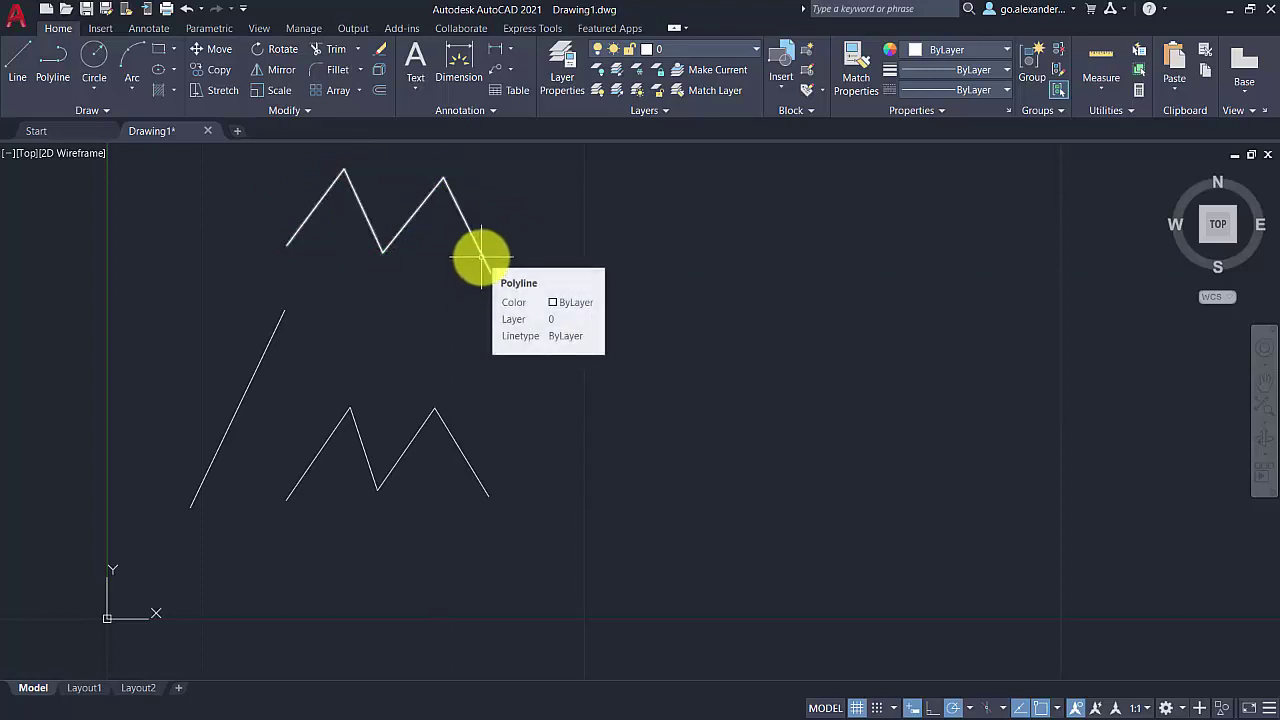
# Step: Compare how the separate segments of the lower zigzag and the upper polyline select, clearing the selection after each
pyautogui.click(451, 437)
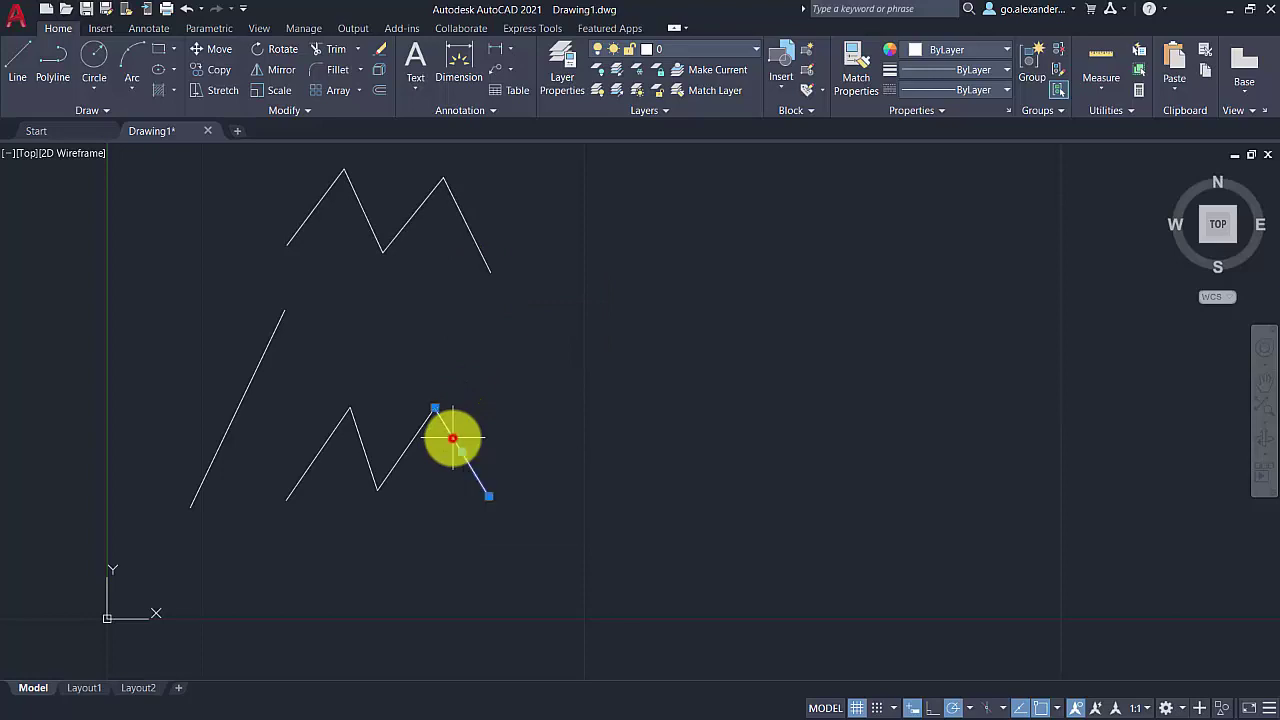
pyautogui.click(408, 447)
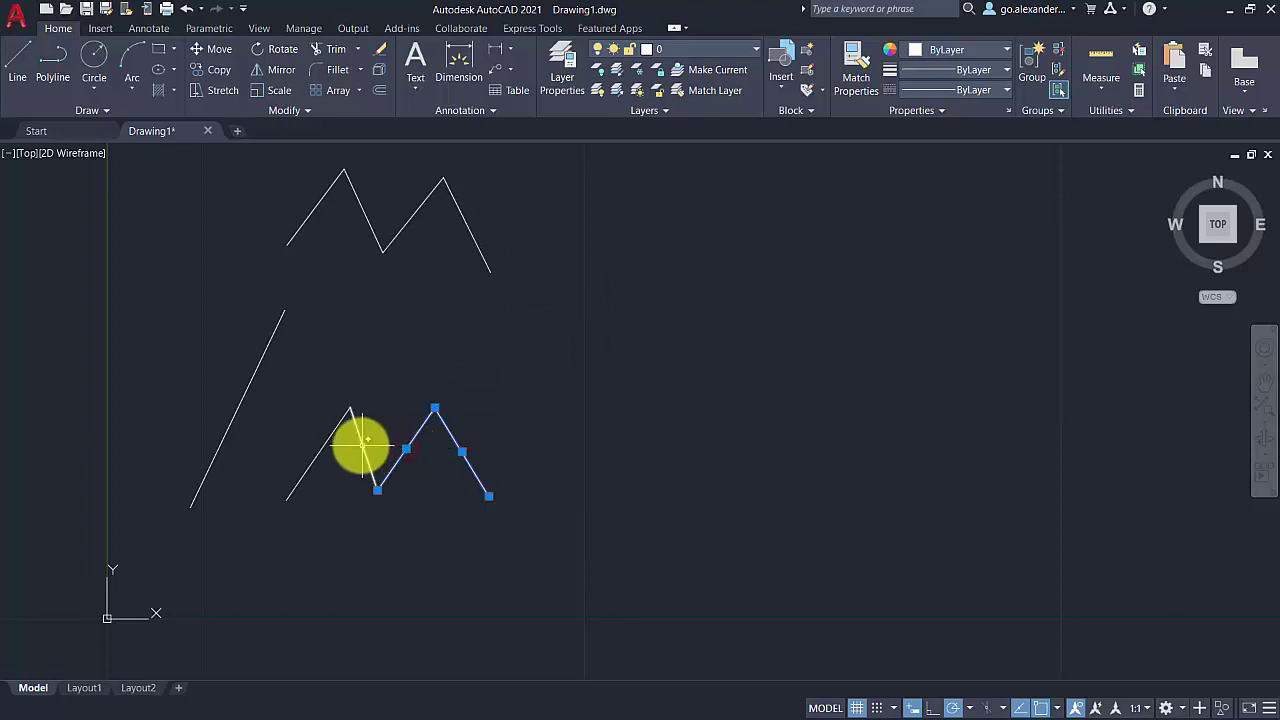
pyautogui.click(323, 443)
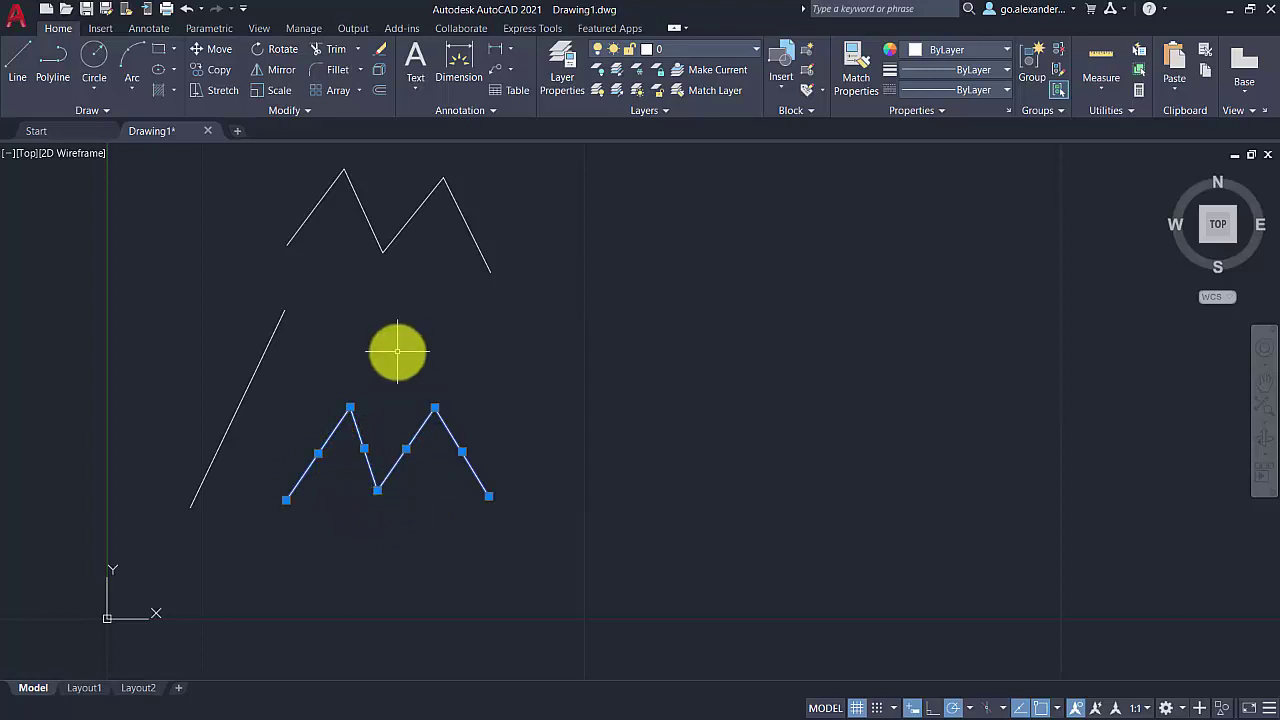
pyautogui.press('Escape')
pyautogui.click(318, 208)
pyautogui.moveTo(318, 208)
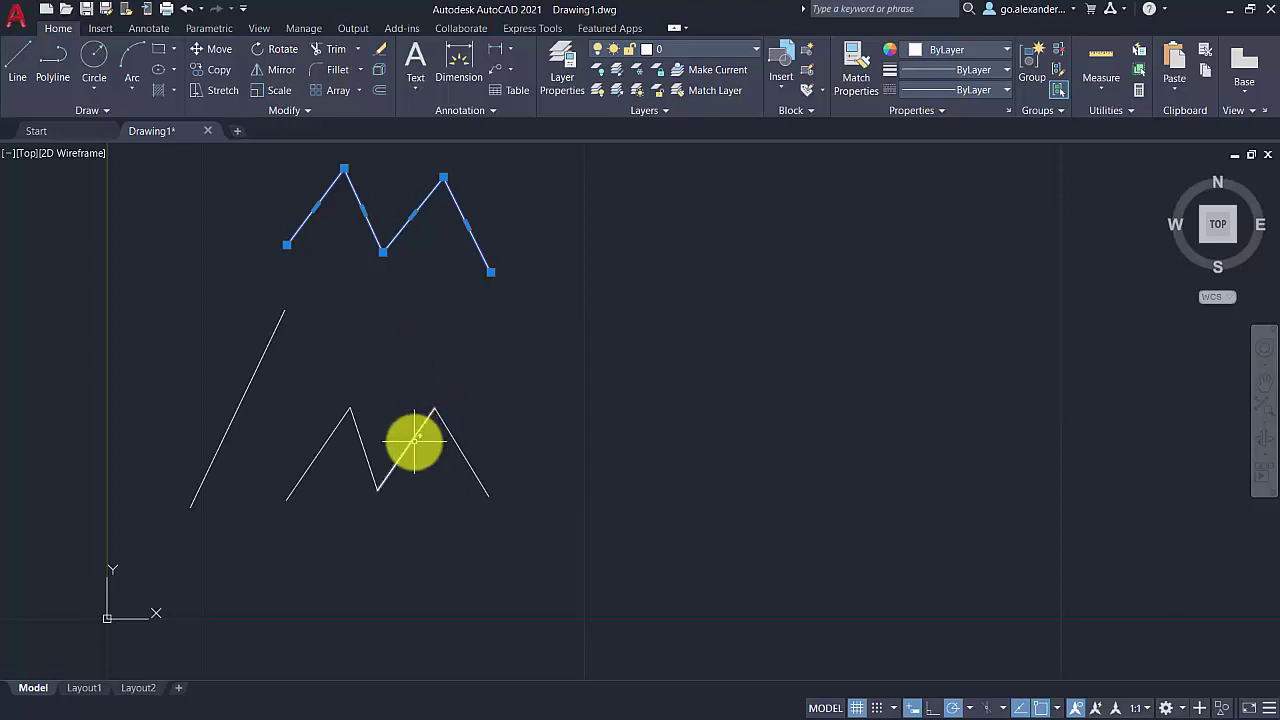
pyautogui.moveTo(414, 437)
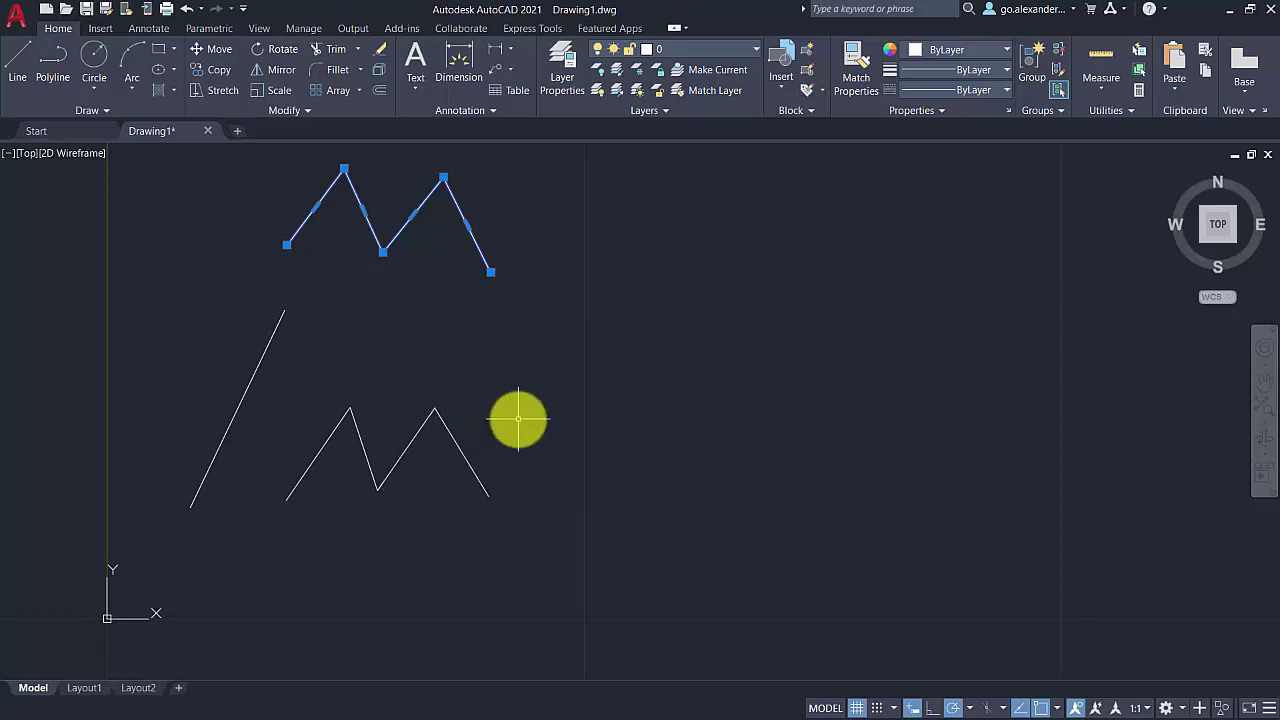
pyautogui.press('Escape')
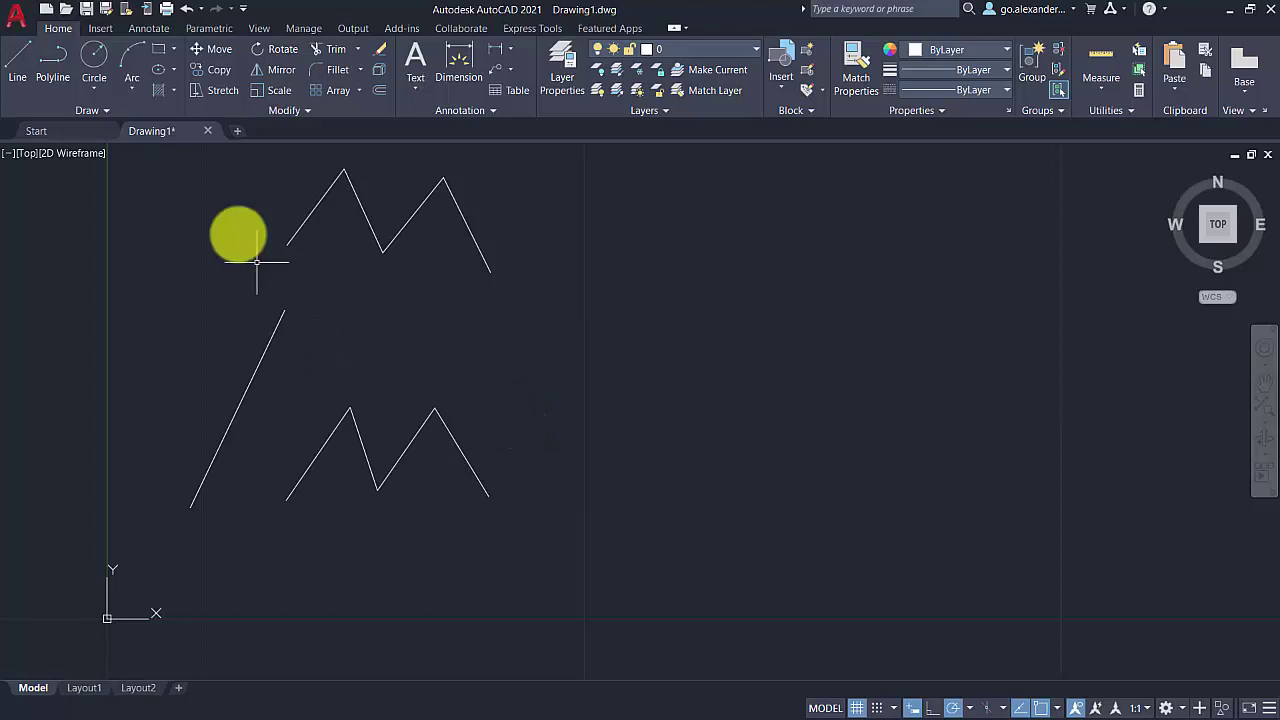
# Step: Check the circle methods and draw a center-radius circle to the right of and between the two zigzags
pyautogui.click(97, 90)
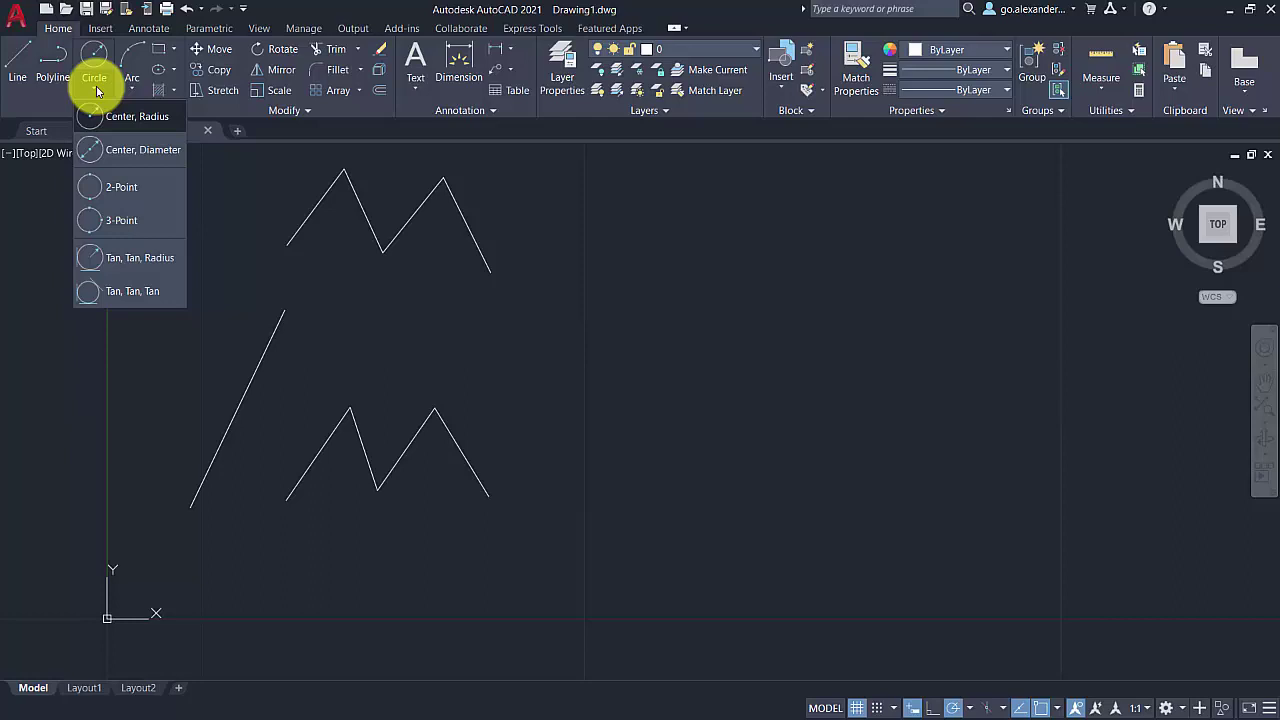
pyautogui.click(96, 87)
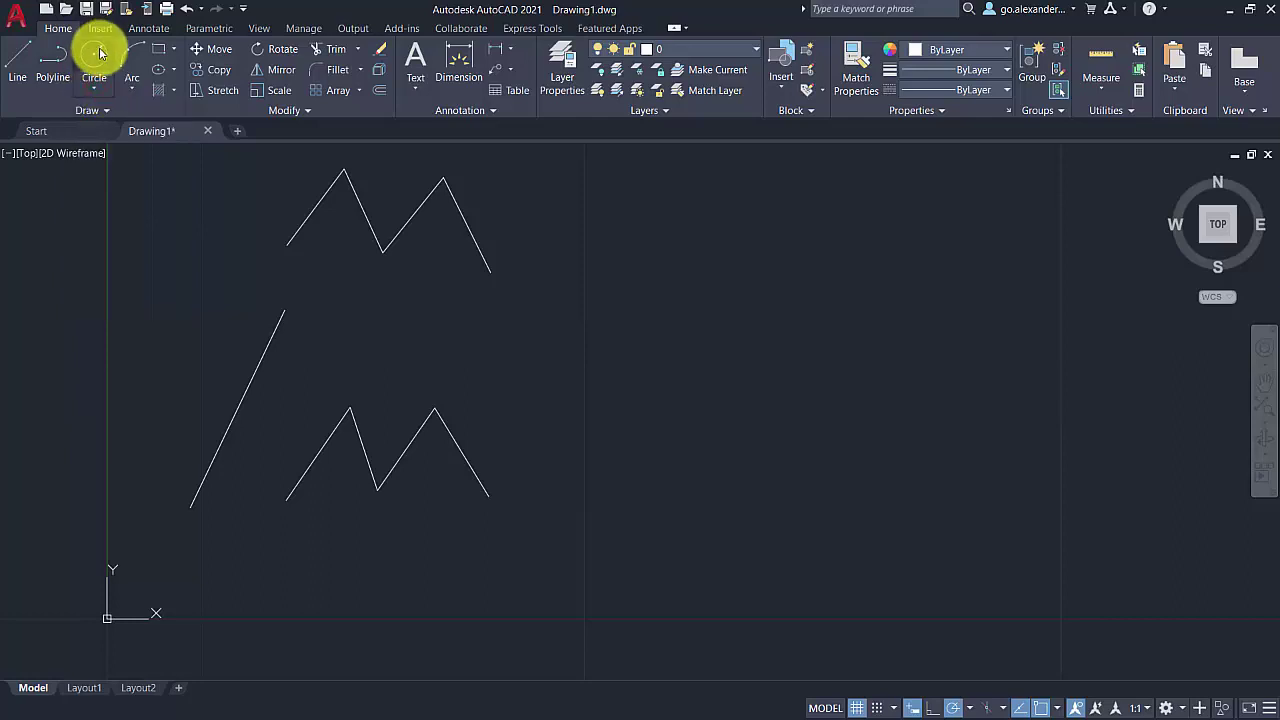
pyautogui.click(96, 59)
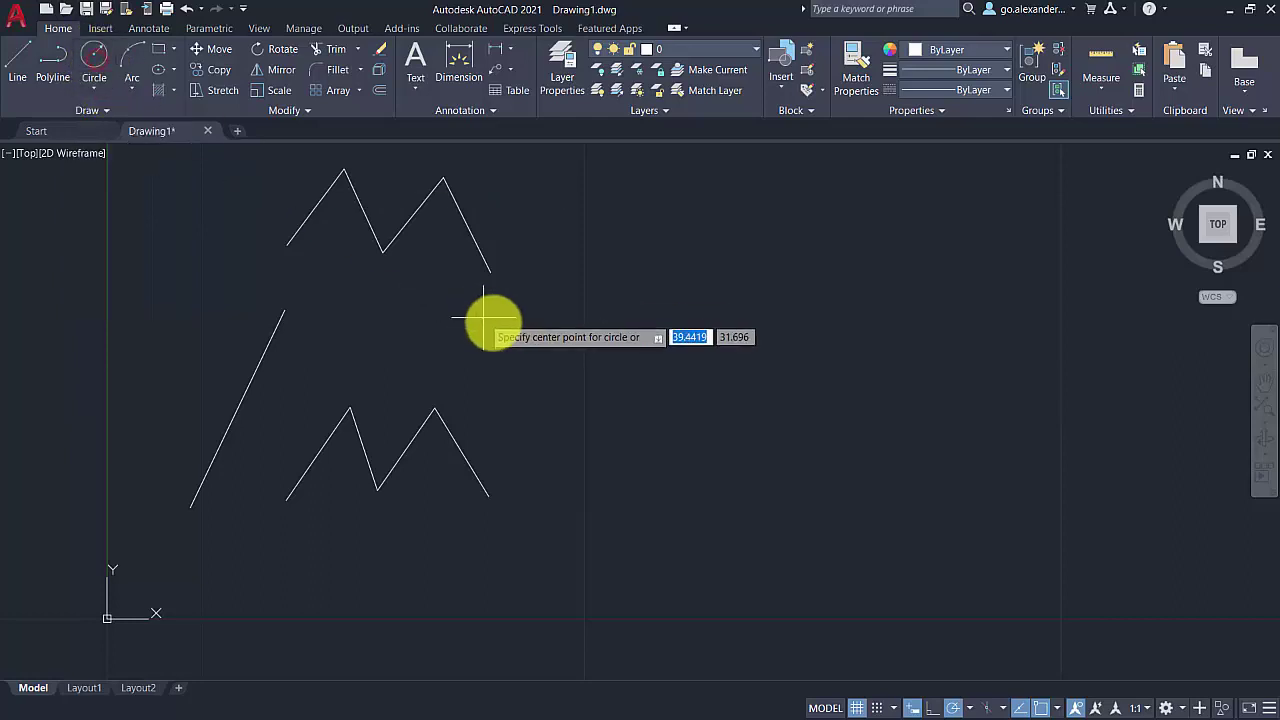
pyautogui.click(611, 326)
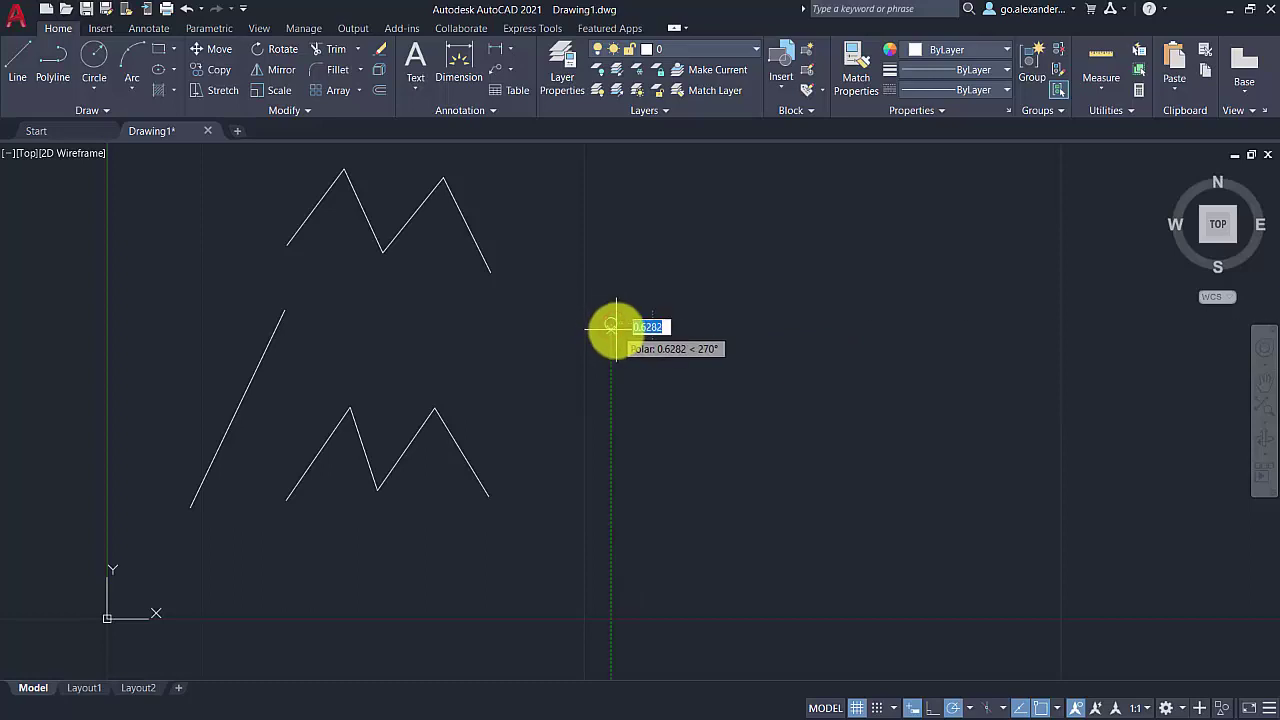
pyautogui.click(669, 324)
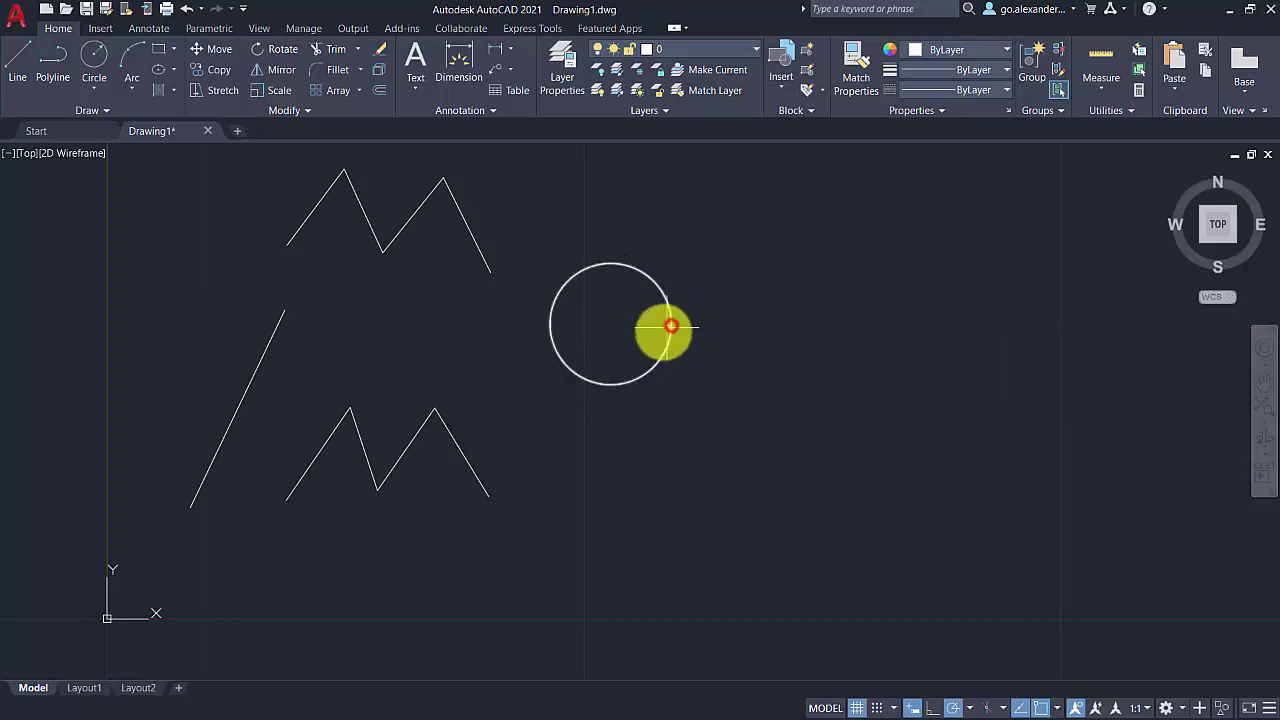
# Step: Review the arc methods and draw a shallow three-point arc, bulging upward, below the circle
pyautogui.click(137, 84)
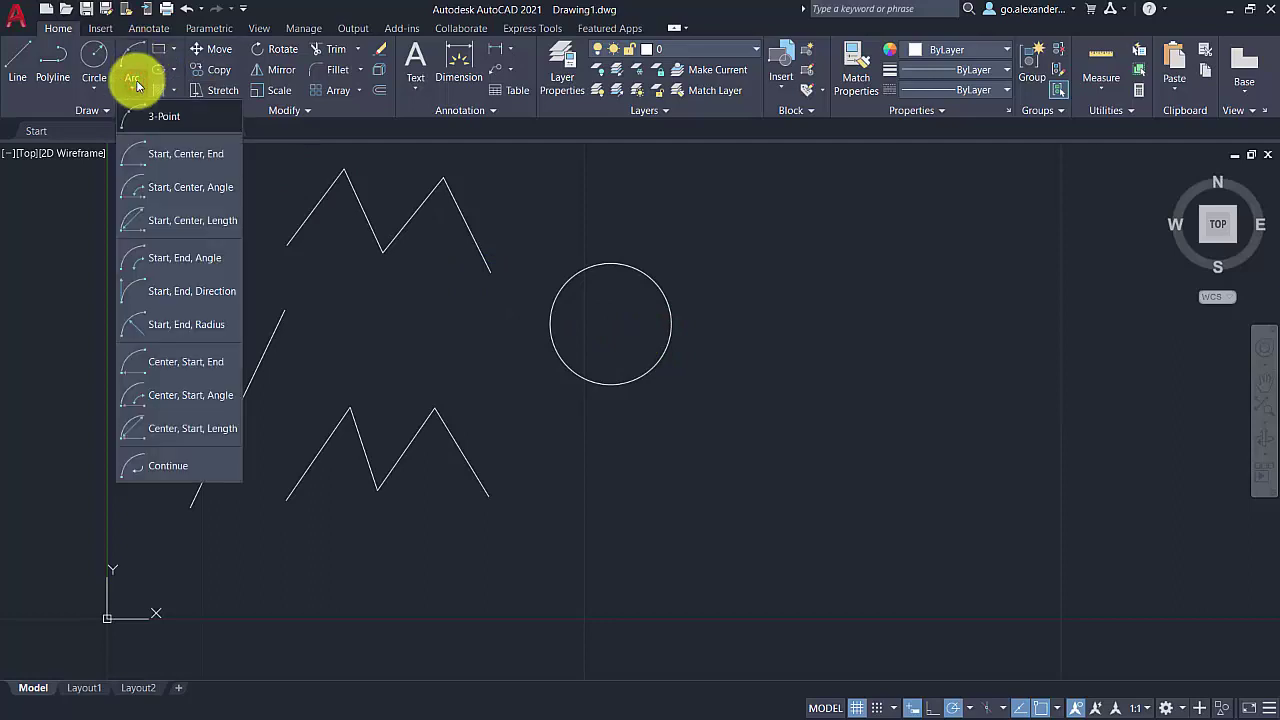
pyautogui.click(137, 84)
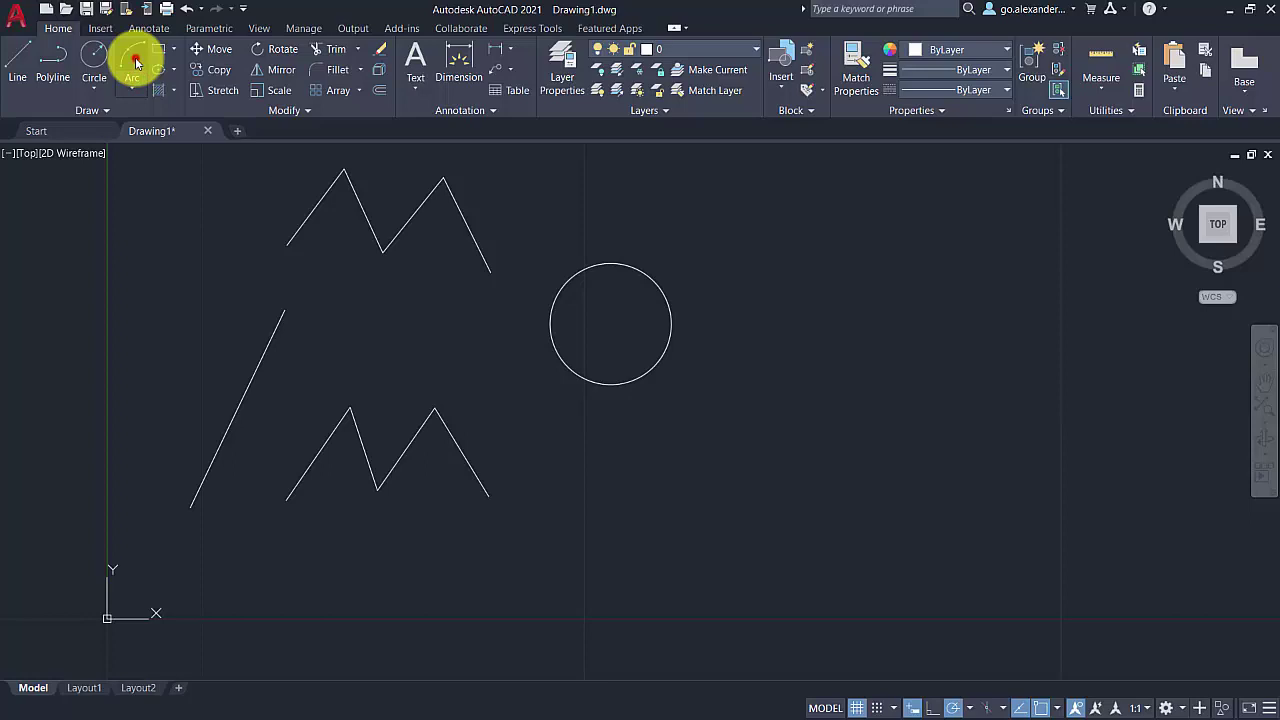
pyautogui.click(137, 63)
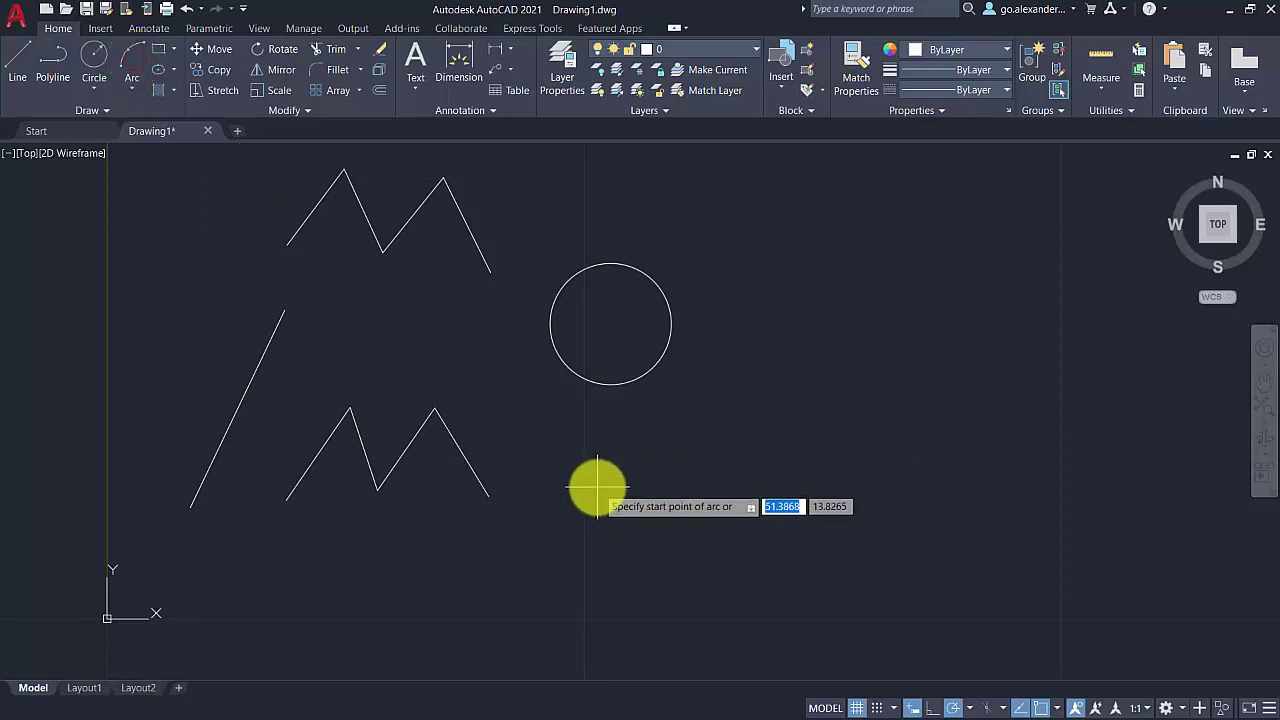
pyautogui.click(566, 530)
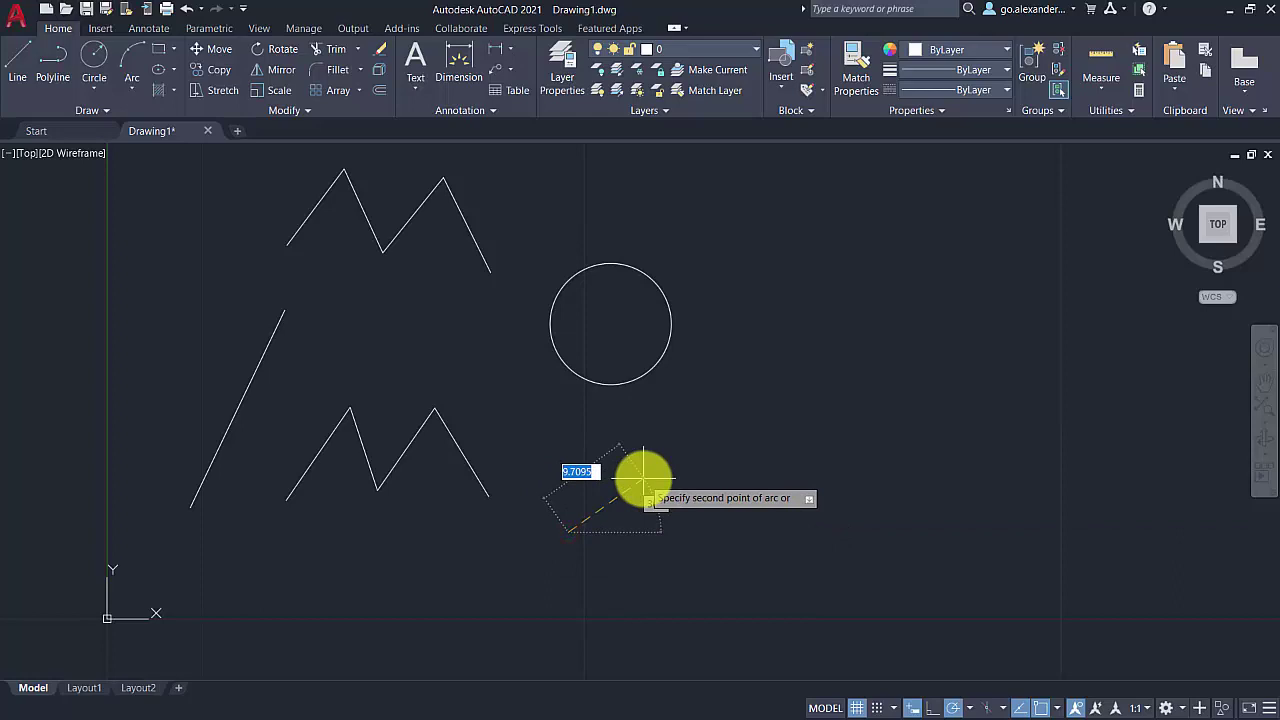
pyautogui.click(643, 480)
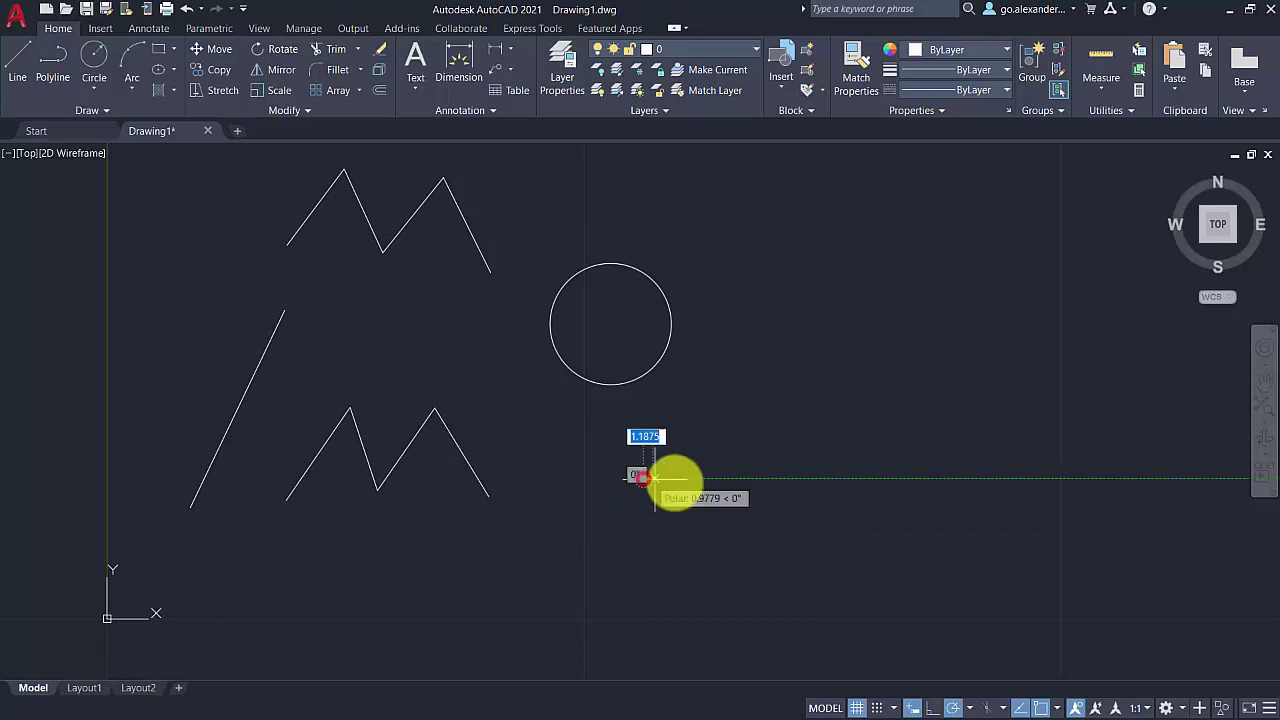
pyautogui.click(743, 522)
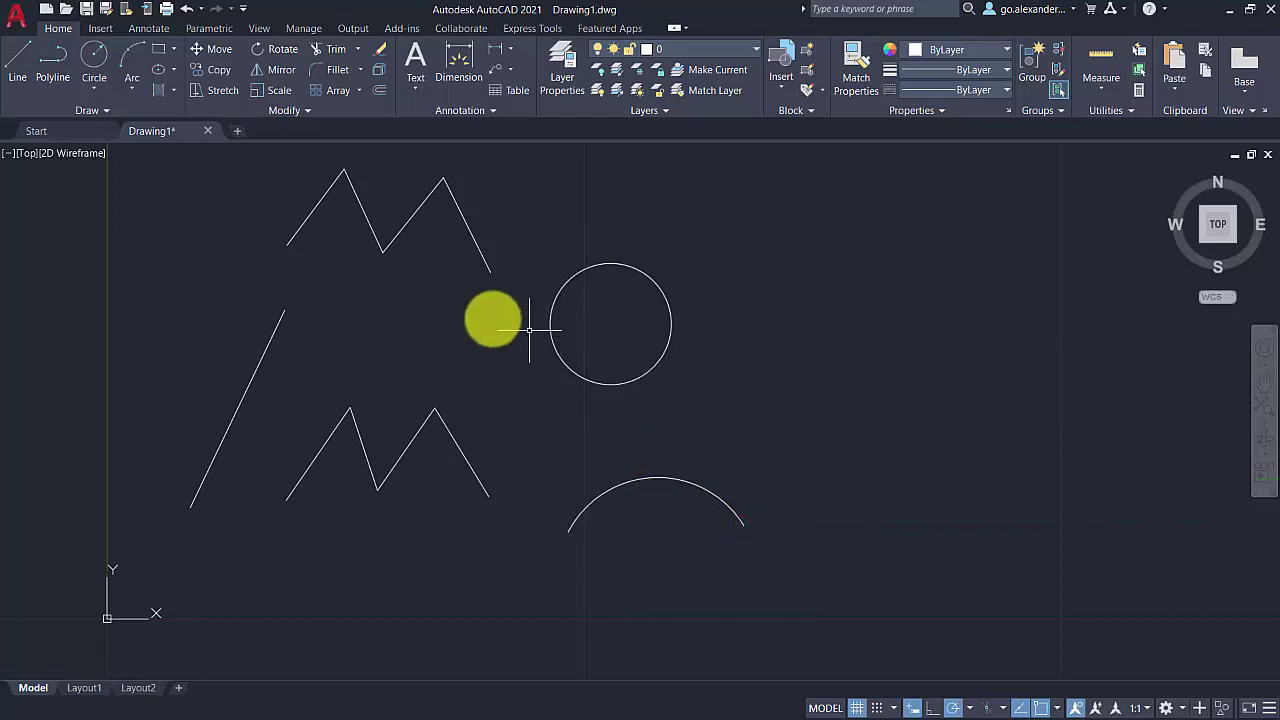
# Step: Draw a wide rectangle to the upper right of the circle and a smaller upright rectangle just below it
pyautogui.click(160, 55)
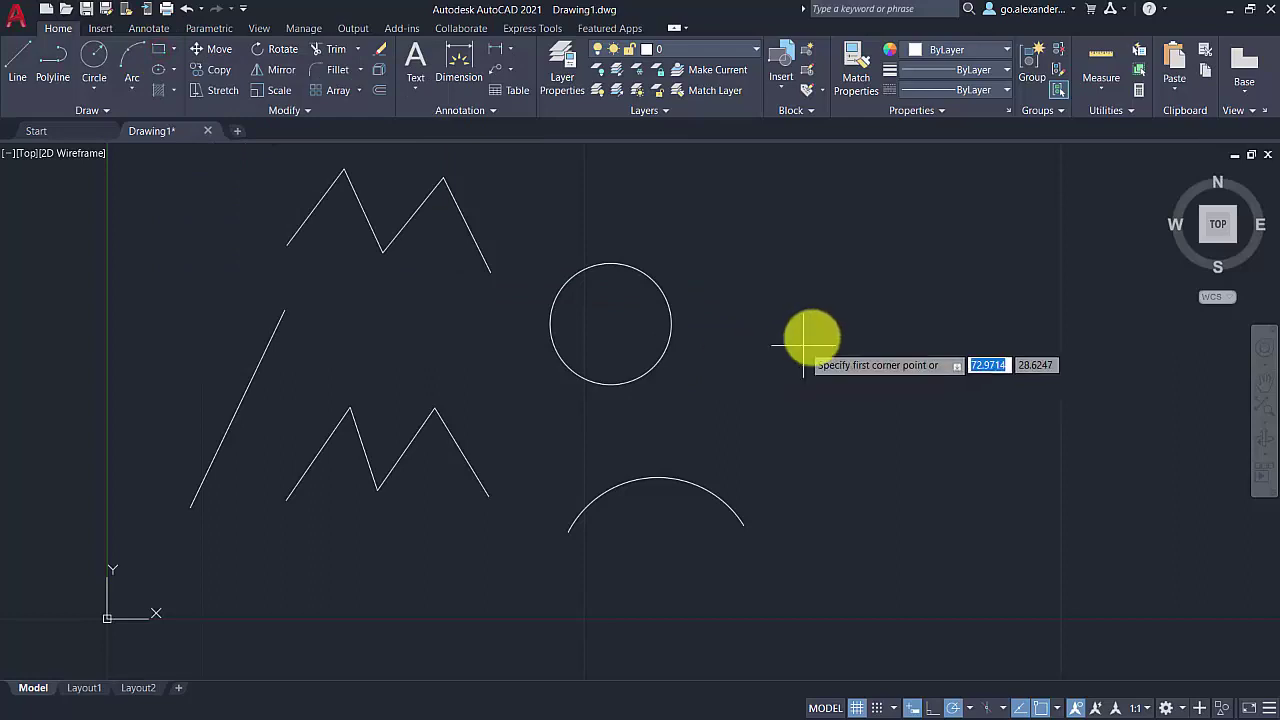
pyautogui.click(764, 285)
pyautogui.click(969, 197)
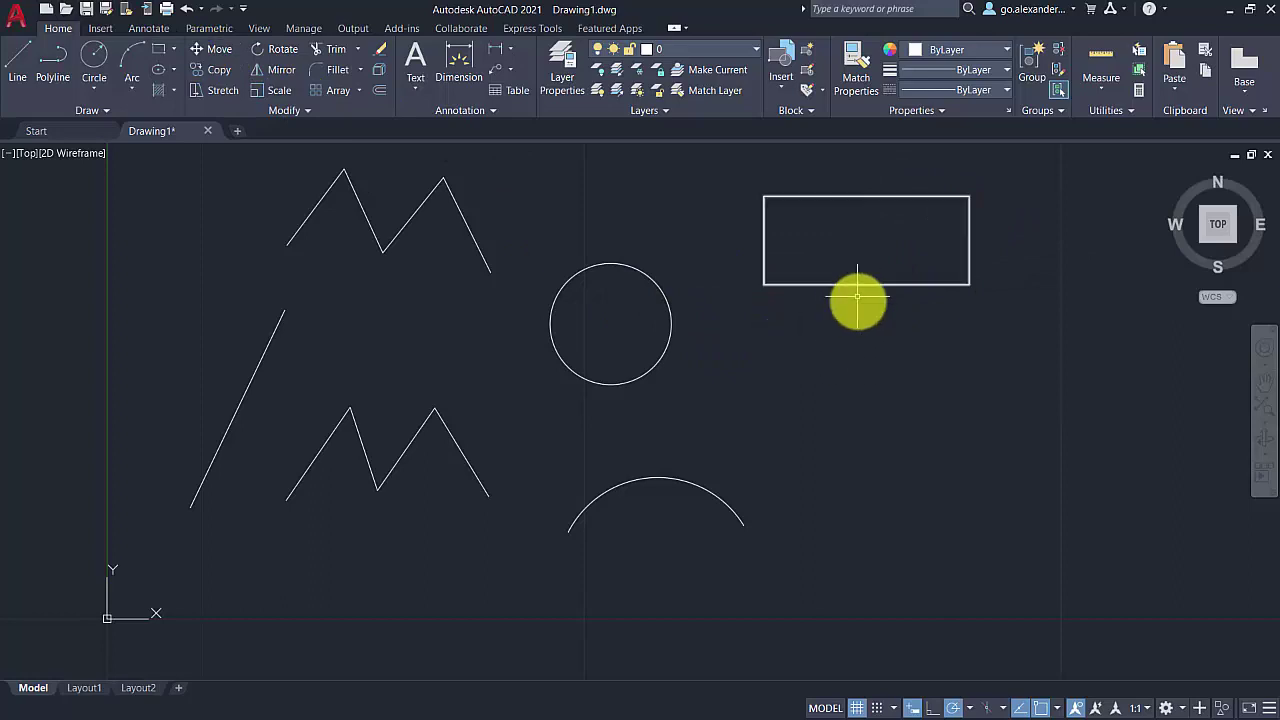
pyautogui.press('space')
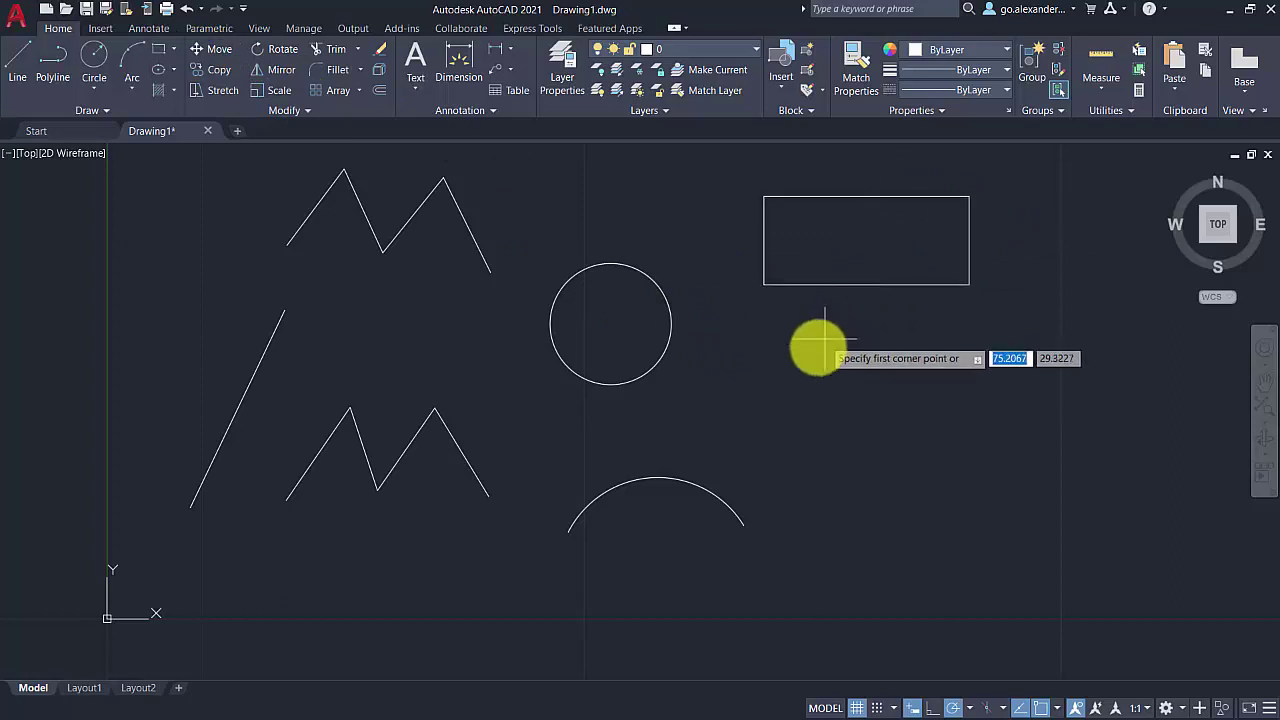
pyautogui.click(785, 405)
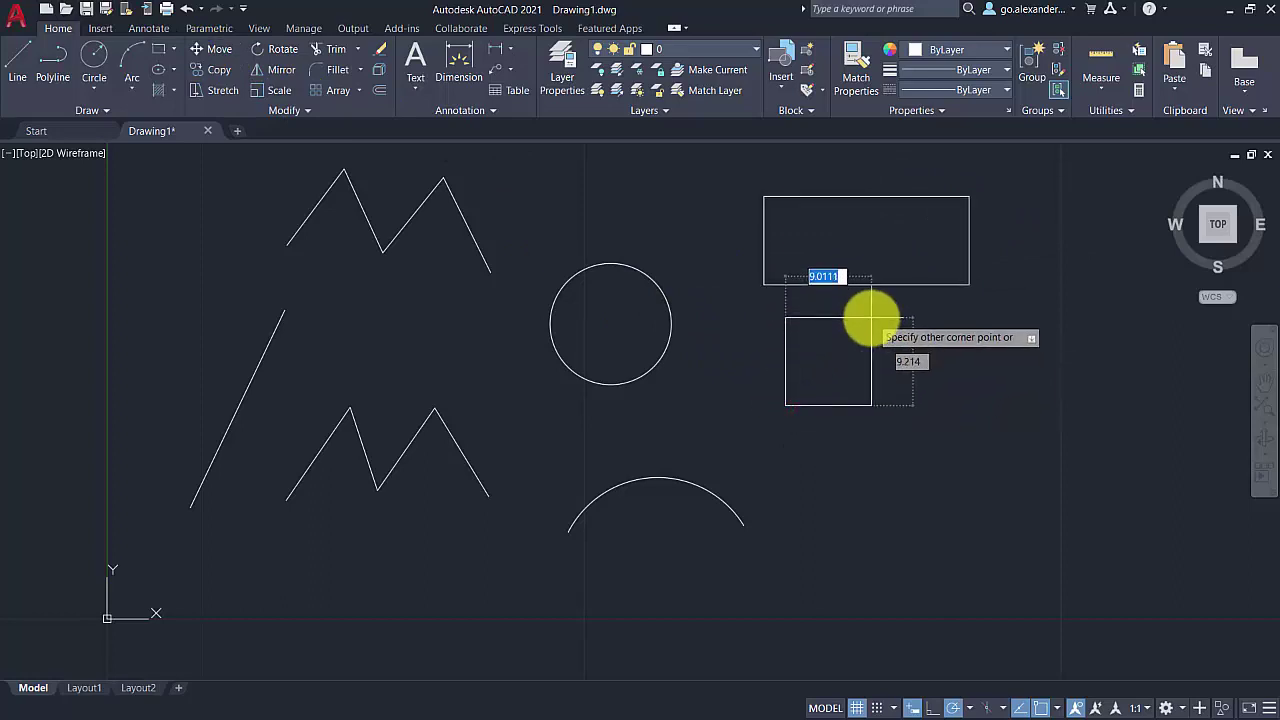
pyautogui.click(856, 314)
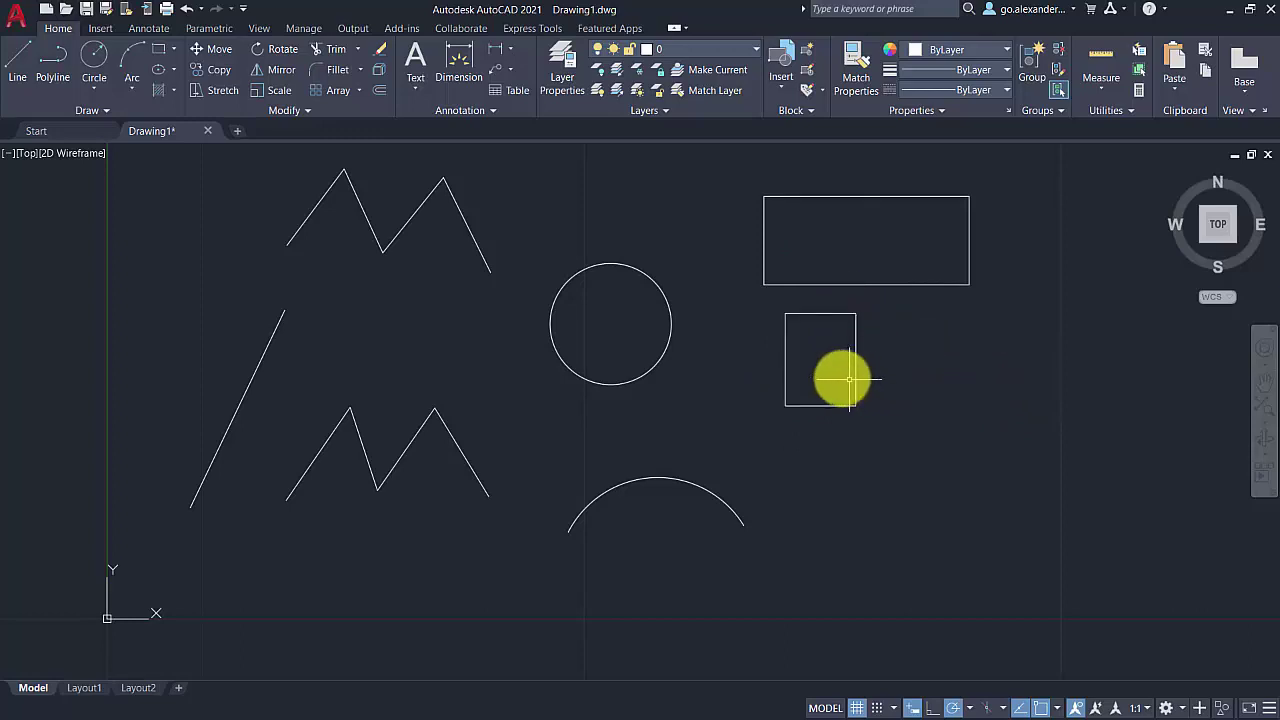
# Step: Draw a wide horizontal ellipse from its center, right of the arc, with a vertical half-axis of about 3.84
pyautogui.click(159, 70)
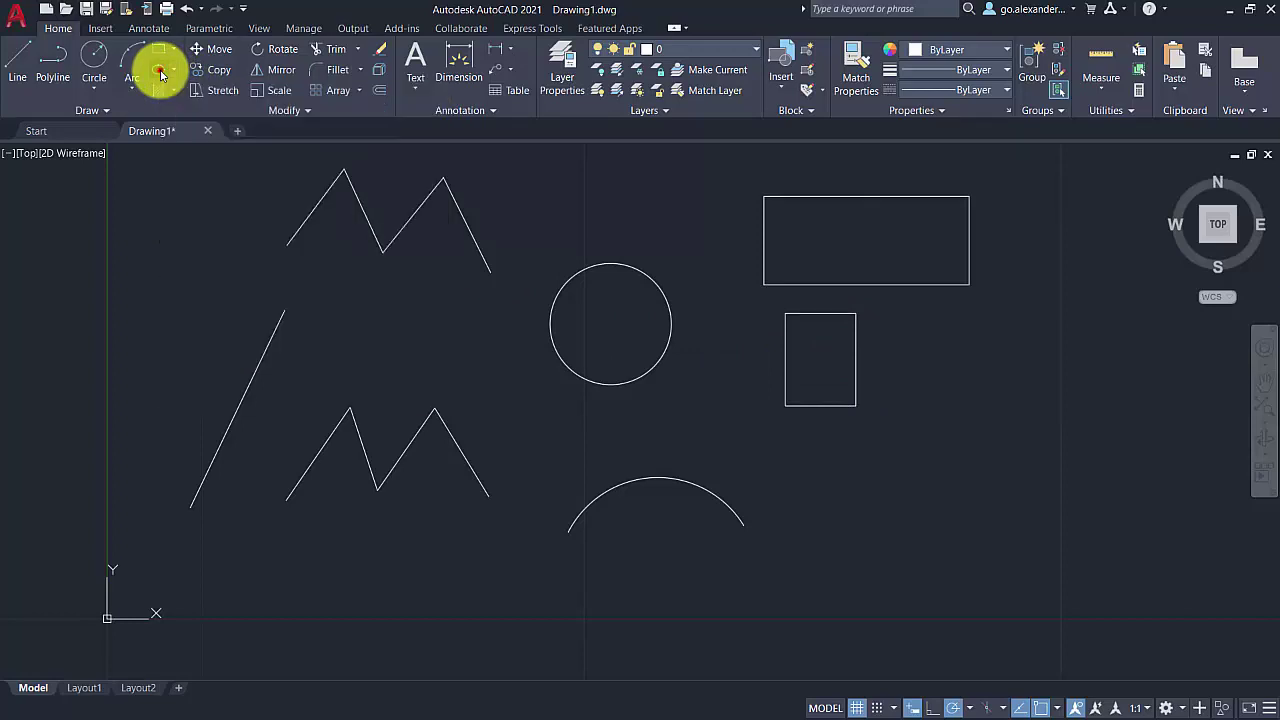
pyautogui.click(905, 524)
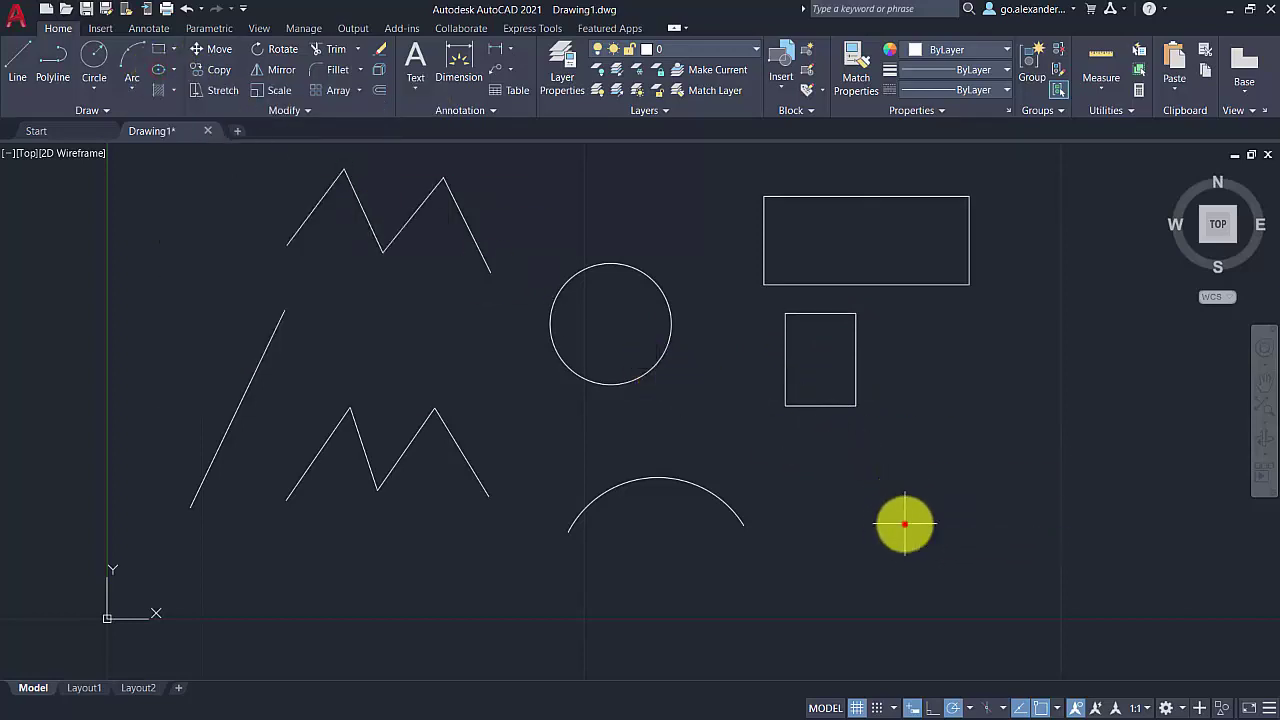
pyautogui.click(1010, 524)
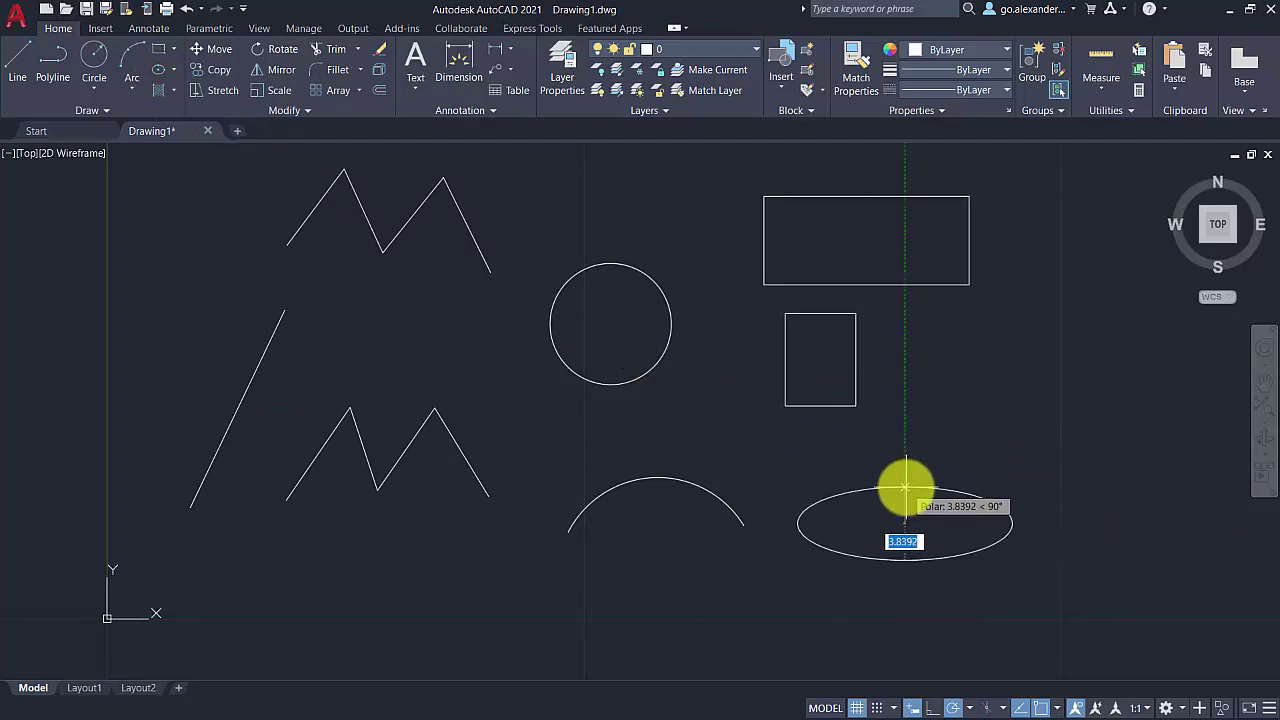
pyautogui.click(905, 487)
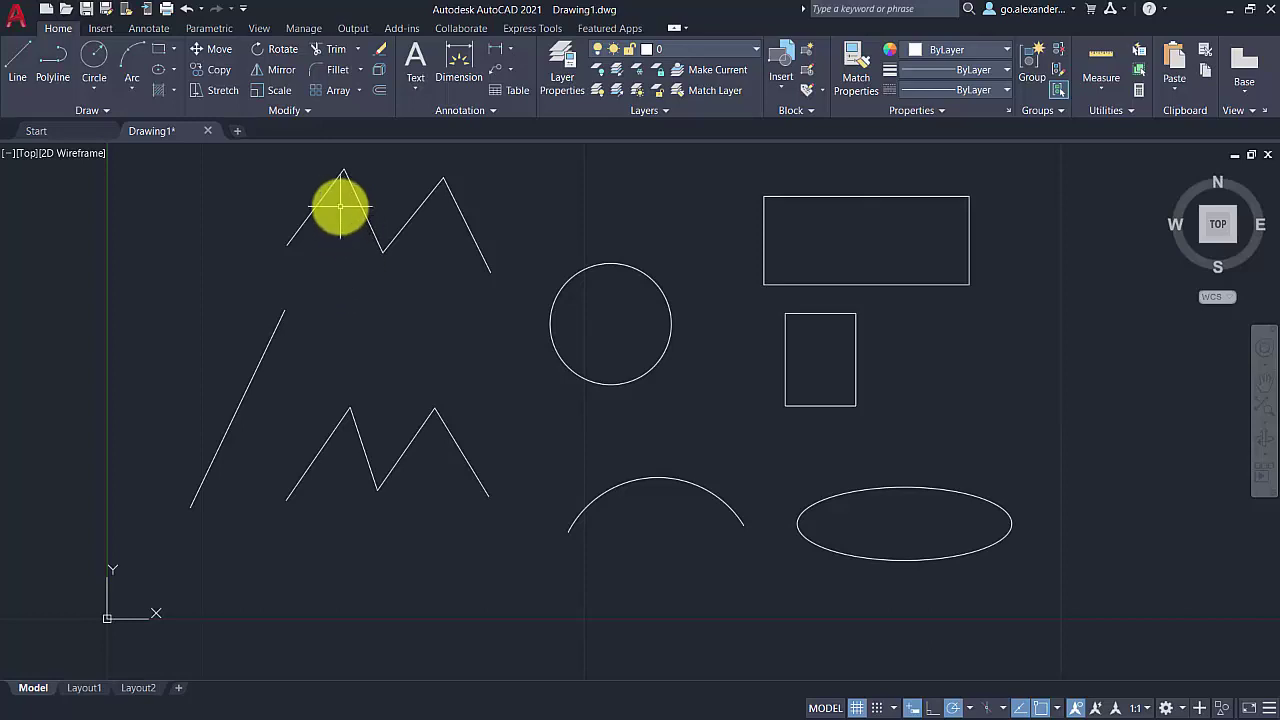
# Step: Practise zooming in and out around the first peak of the upper polyline, with short pans in between
pyautogui.scroll(4, 341, 200)
pyautogui.scroll(-4, 340, 197)
pyautogui.moveTo(340, 197); pyautogui.dragTo(317, 277, button='middle')
pyautogui.scroll(4, 317, 260)
pyautogui.scroll(-2, 319, 263)
pyautogui.scroll(4, 319, 263)
pyautogui.scroll(-6, 314, 263)
pyautogui.moveTo(331, 269)
pyautogui.mouseDown(button='middle')
pyautogui.moveTo(492, 263)
pyautogui.moveTo(337, 294)
pyautogui.moveTo(463, 231)
pyautogui.moveTo(320, 229)
pyautogui.mouseUp(button='middle')
pyautogui.scroll(4, 344, 254)
pyautogui.scroll(-3, 258, 237)
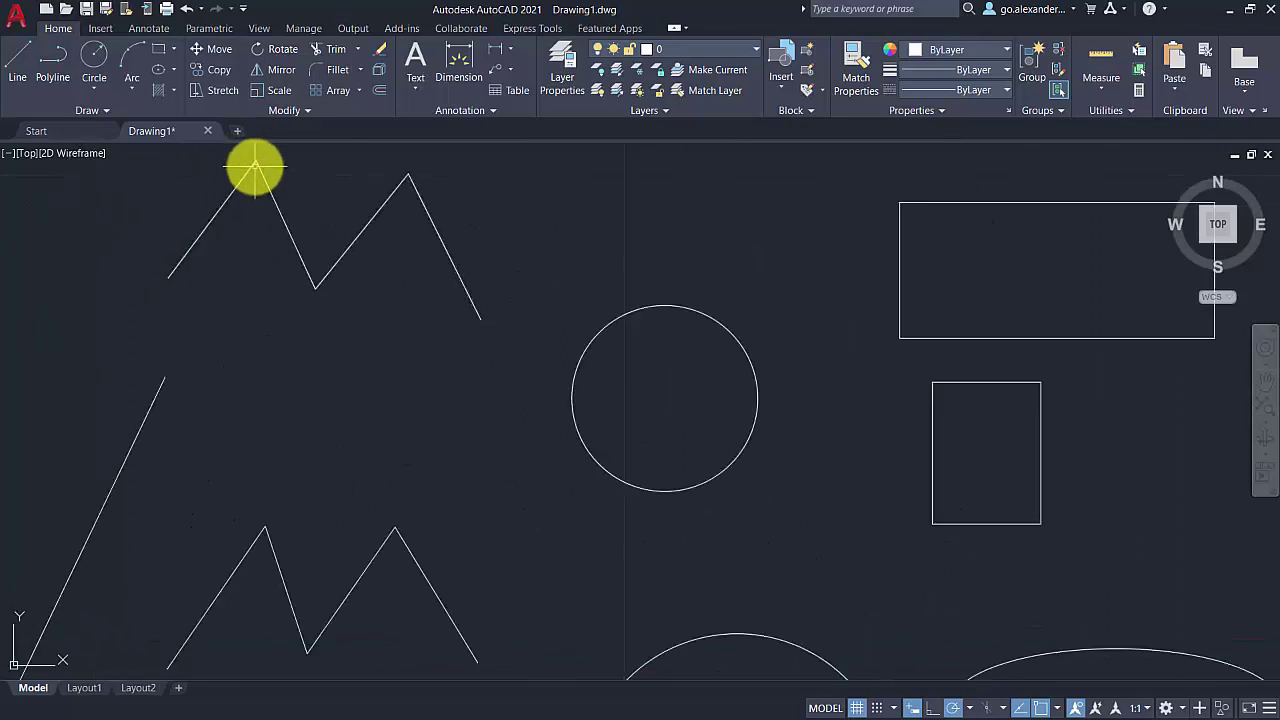
pyautogui.scroll(5, 255, 165)
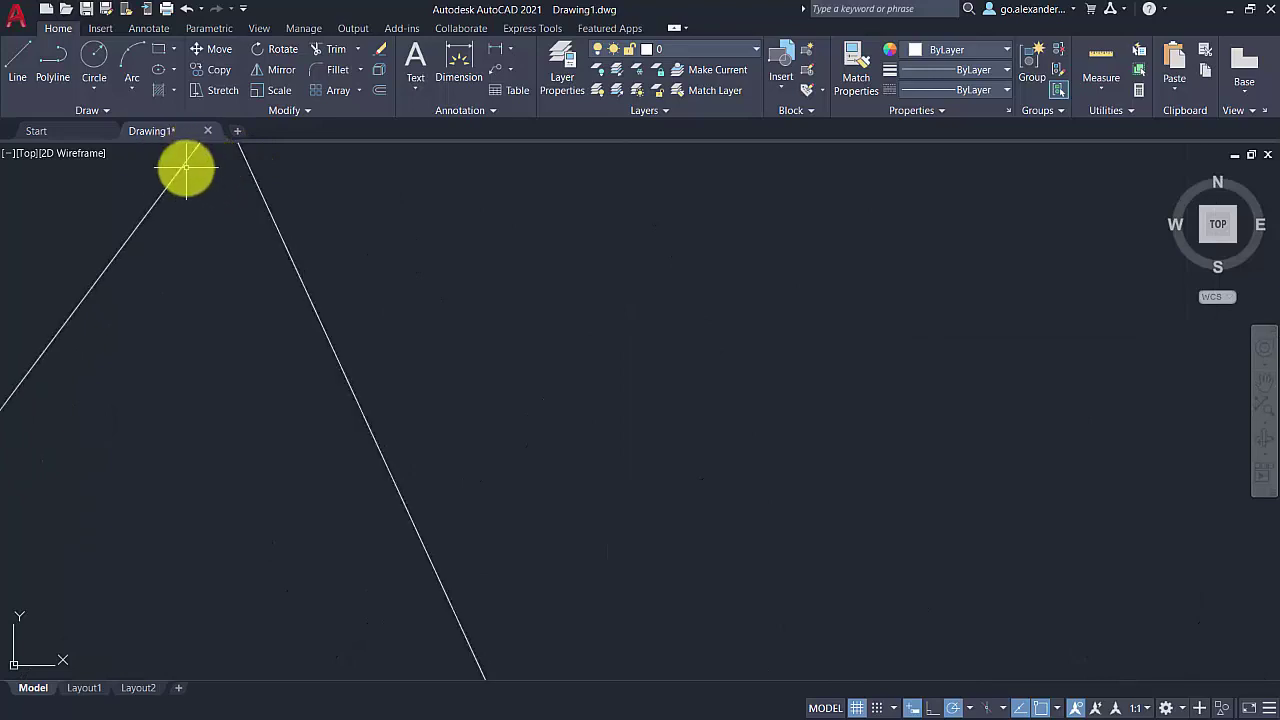
pyautogui.scroll(-7, 186, 168)
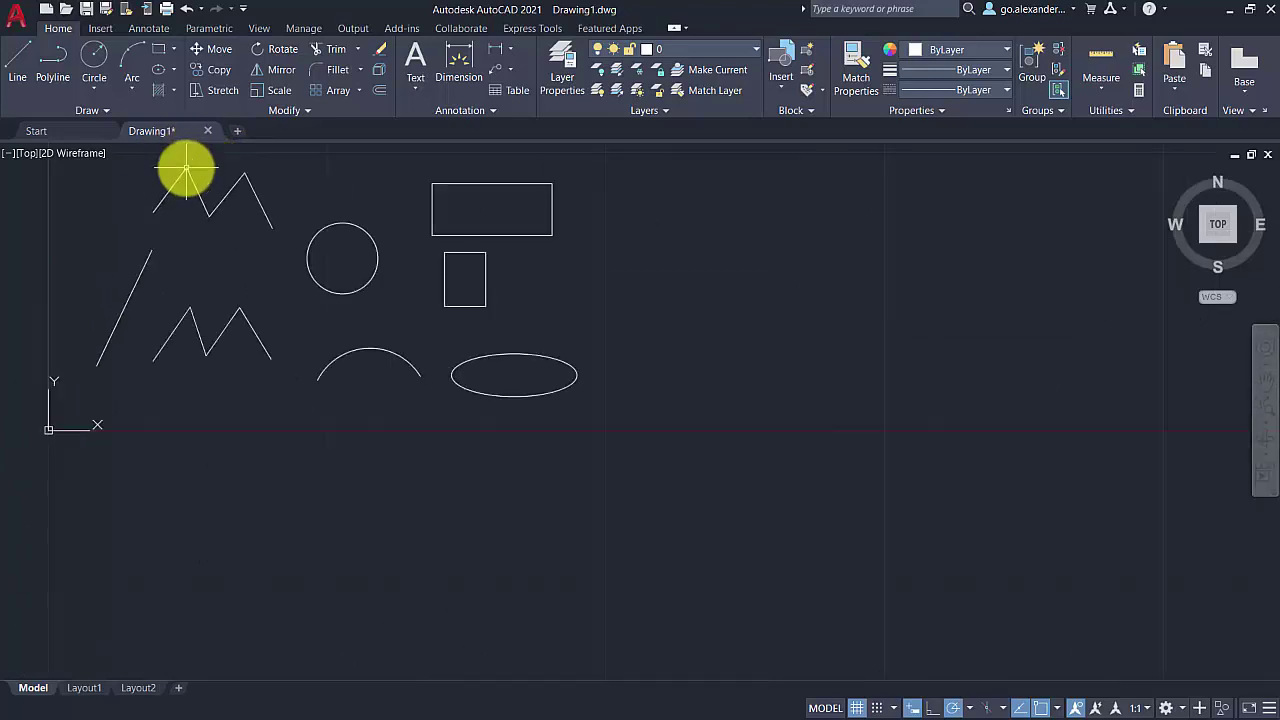
# Step: Pan the drawing to bring all the shapes toward the middle of the view, finishing with the Pan tool
pyautogui.moveTo(222, 208)
pyautogui.mouseDown(button='middle')
pyautogui.moveTo(294, 249)
pyautogui.moveTo(260, 337)
pyautogui.moveTo(287, 342)
pyautogui.moveTo(443, 283)
pyautogui.moveTo(354, 352)
pyautogui.mouseUp(button='middle')
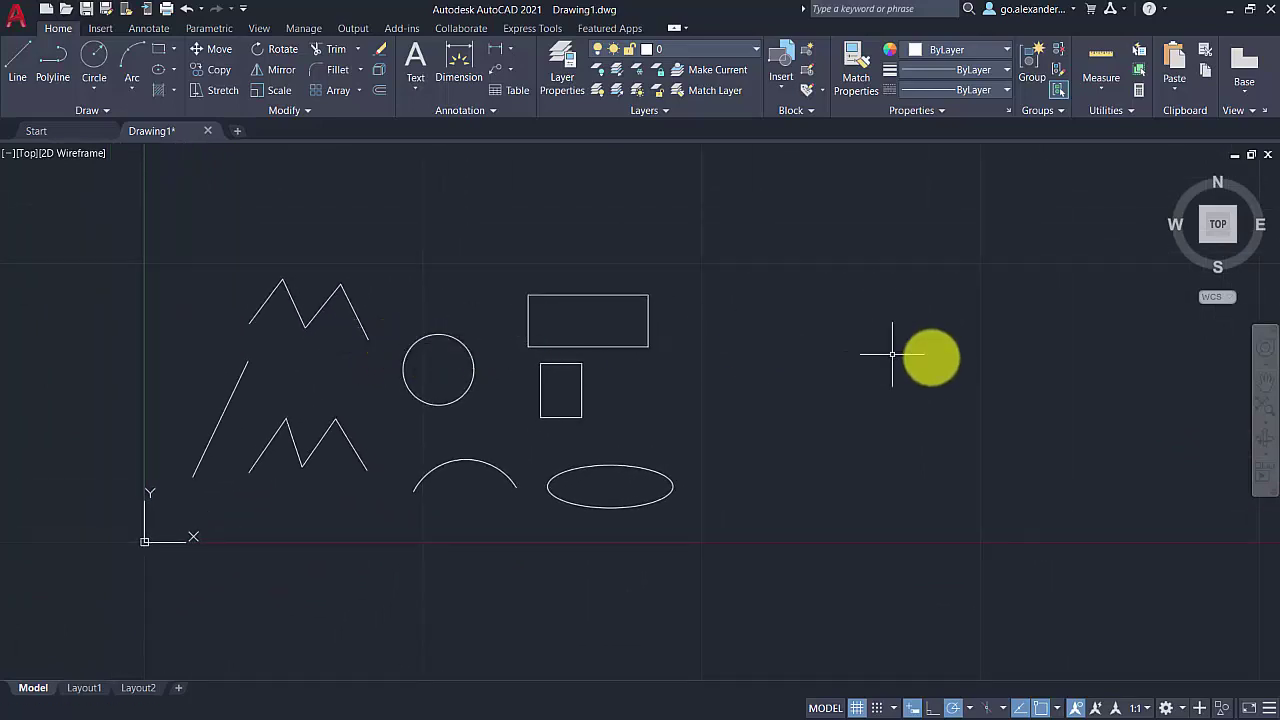
pyautogui.click(1266, 390)
pyautogui.moveTo(499, 388)
pyautogui.mouseDown()
pyautogui.moveTo(746, 355)
pyautogui.moveTo(558, 380)
pyautogui.mouseUp()
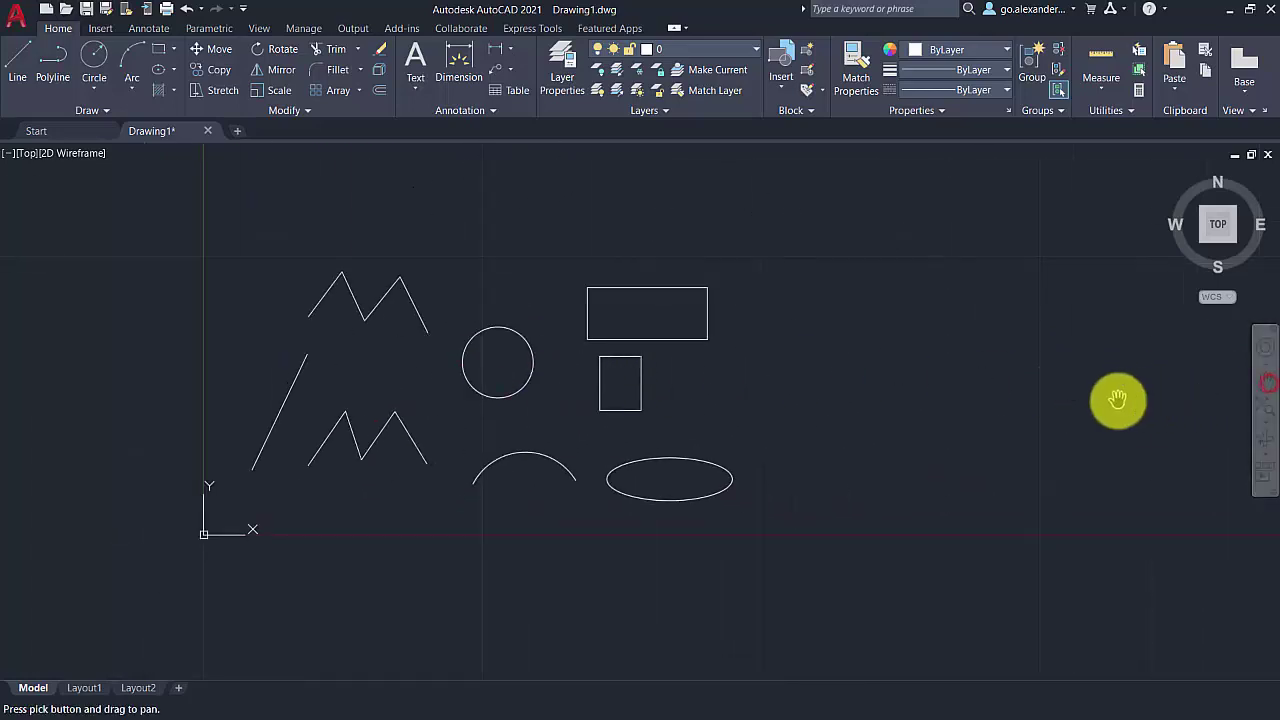
# Step: Leave the Pan tool, zoom to the extents of all shapes and look through the list of other zoom options
pyautogui.press('Escape')
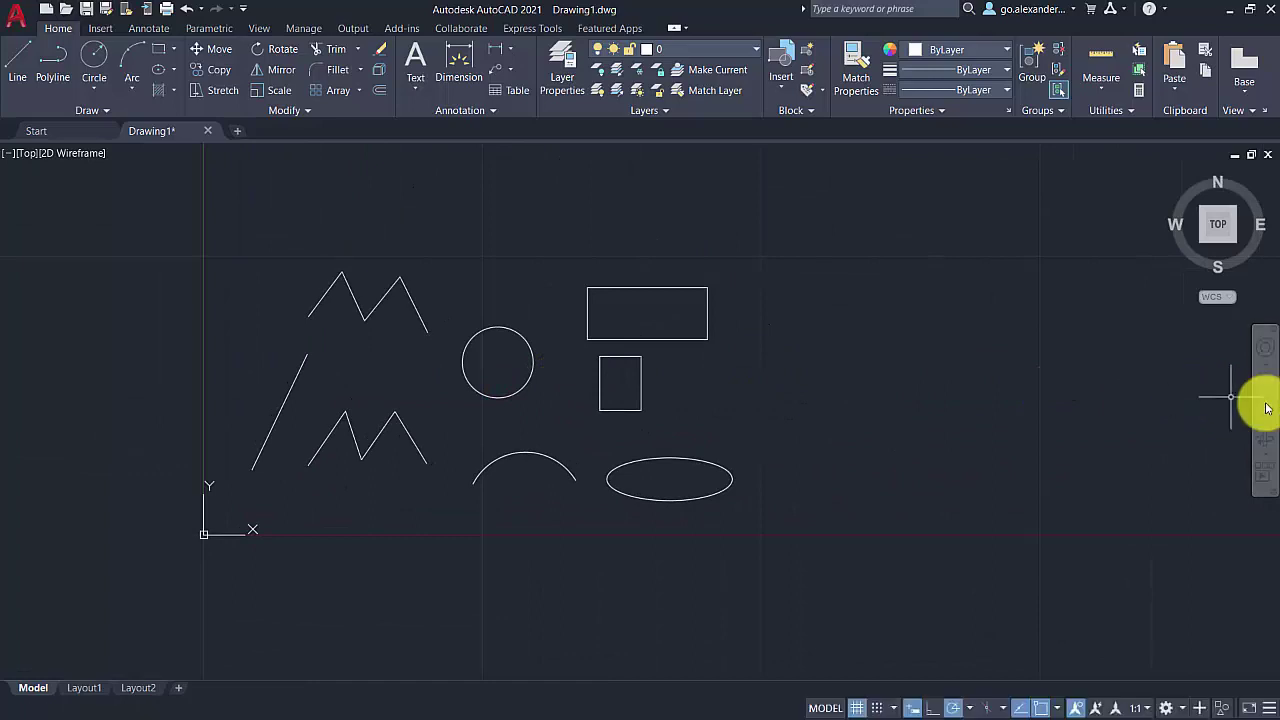
pyautogui.scroll(8, 556, 358)
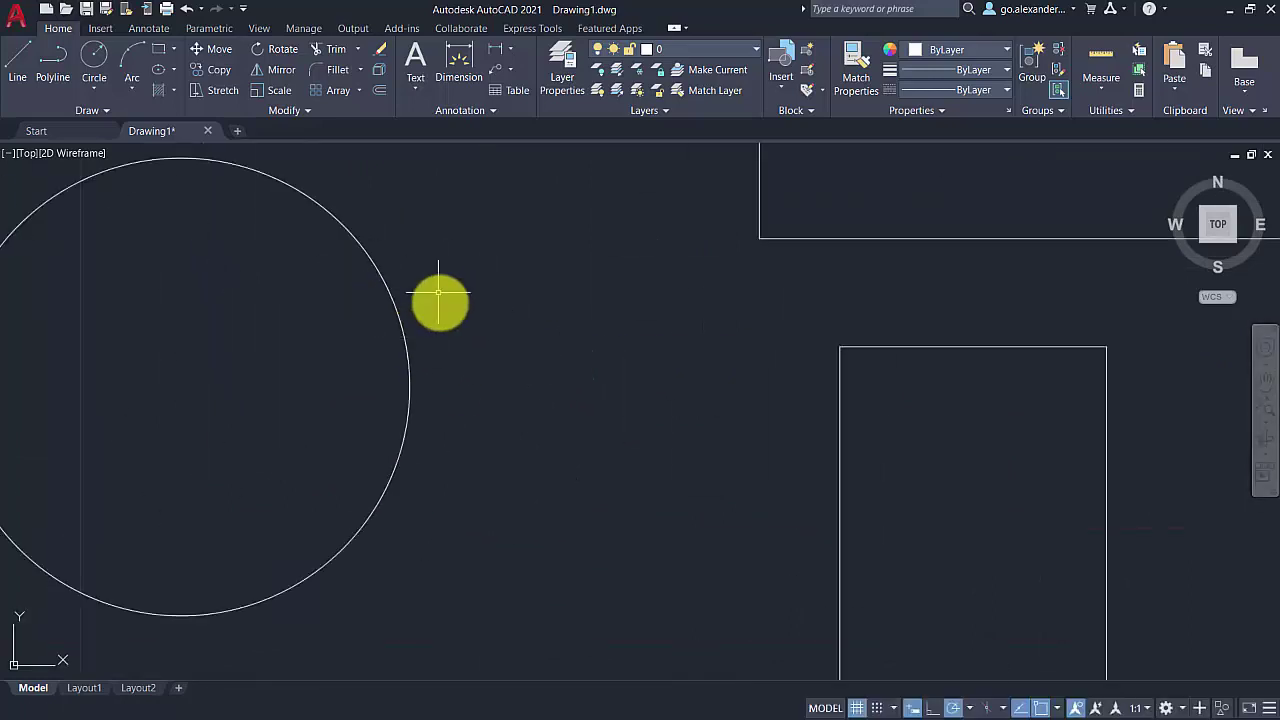
pyautogui.click(1266, 408)
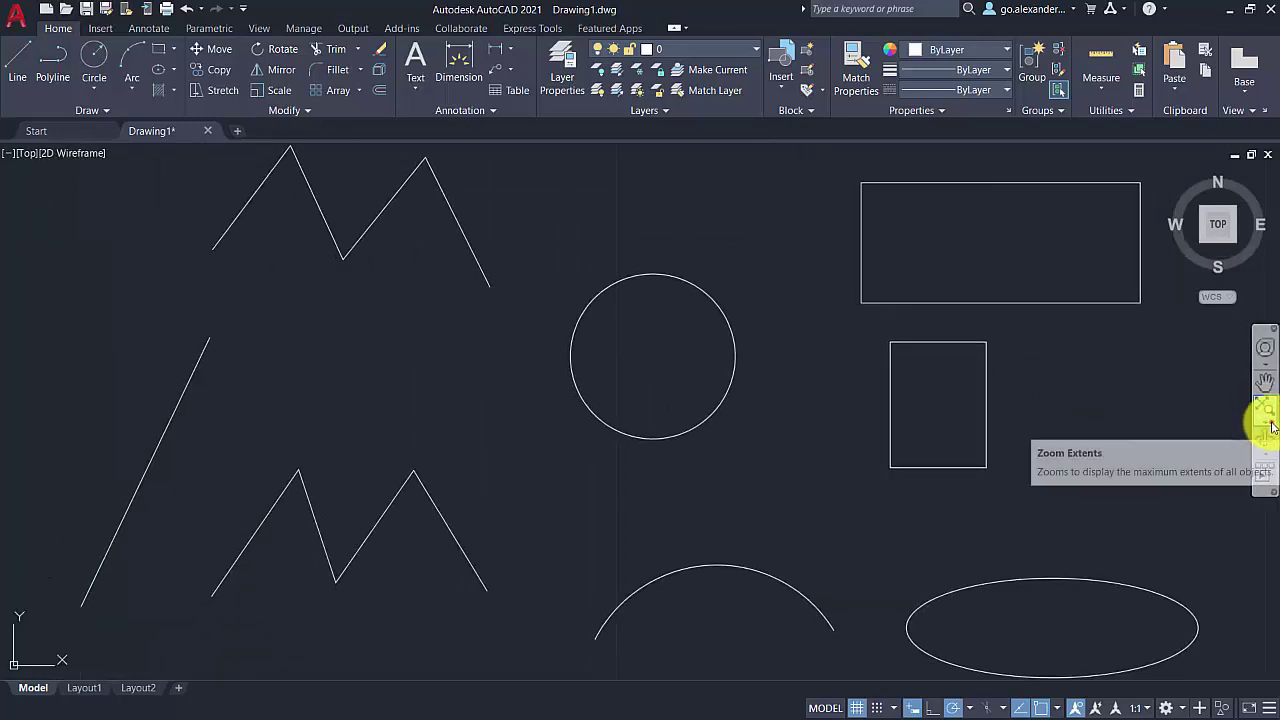
pyautogui.click(1272, 427)
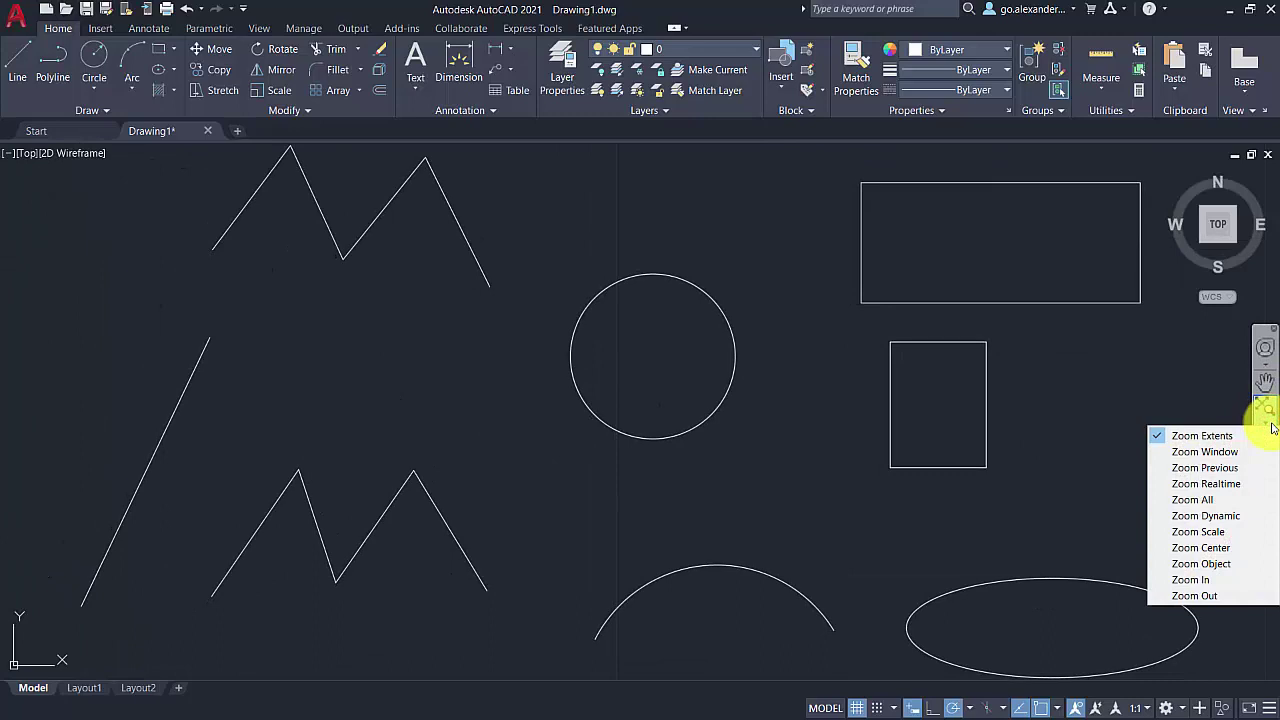
pyautogui.click(1220, 383)
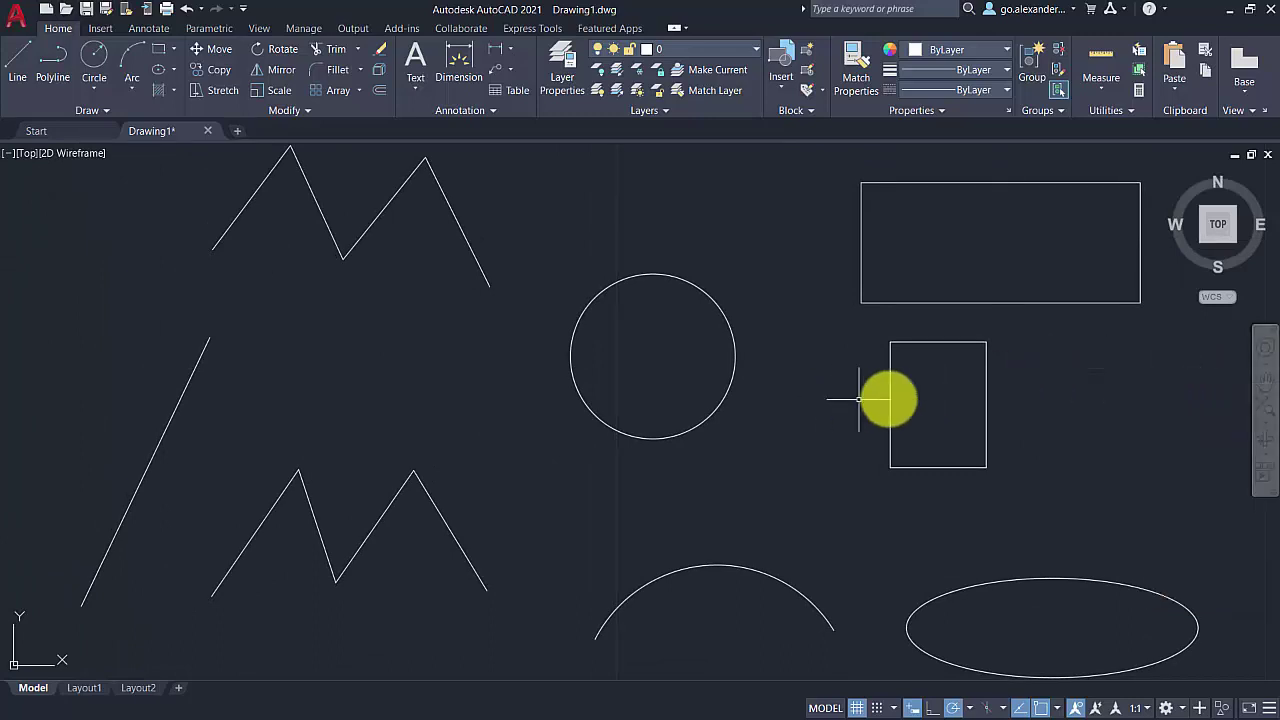
pyautogui.scroll(-2, 826, 406)
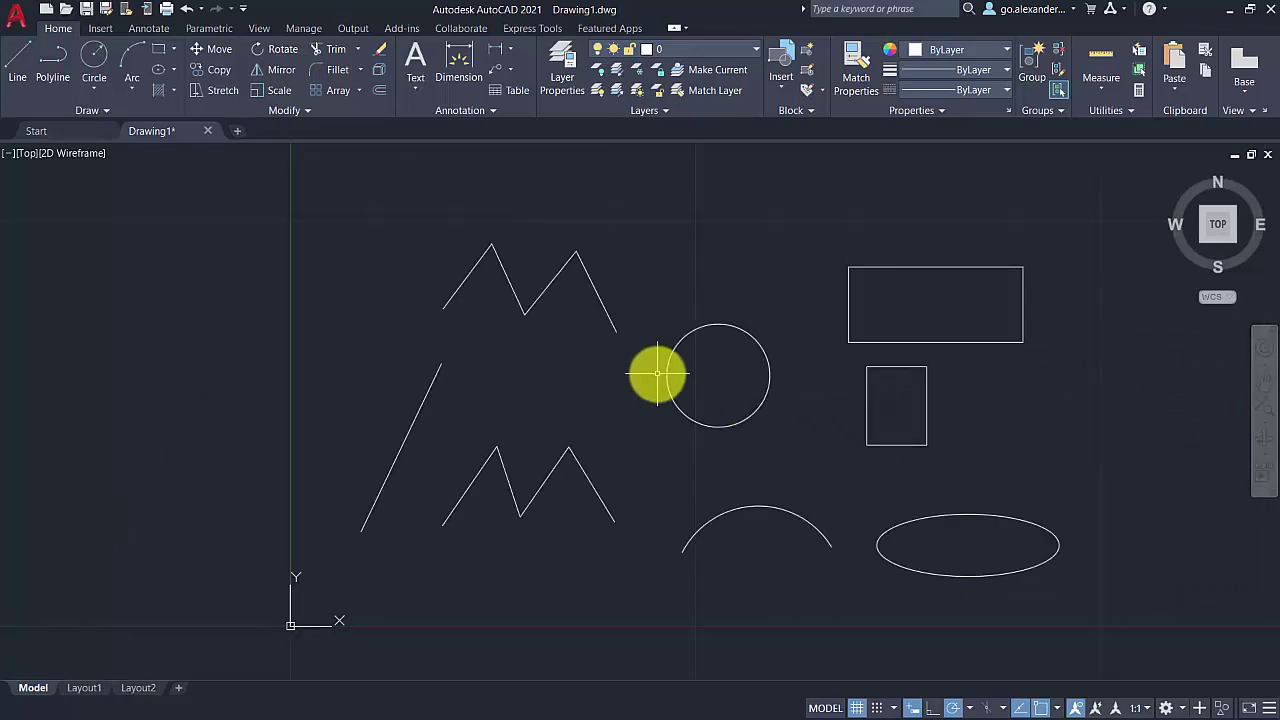
# Step: Select the upper polyline, the last segment of the lower zigzag and the circle, remove the circle from the selection, and clear the rest
pyautogui.click(602, 298)
pyautogui.click(583, 470)
pyautogui.click(678, 408)
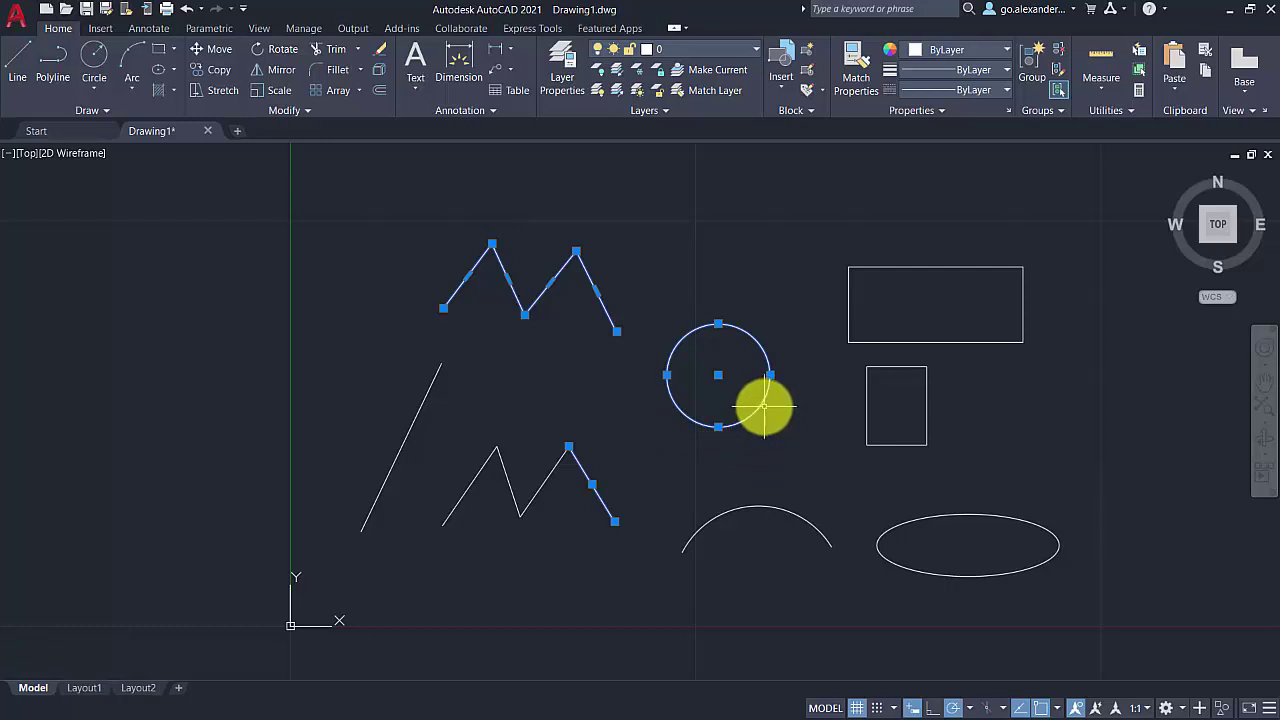
pyautogui.press('alt')
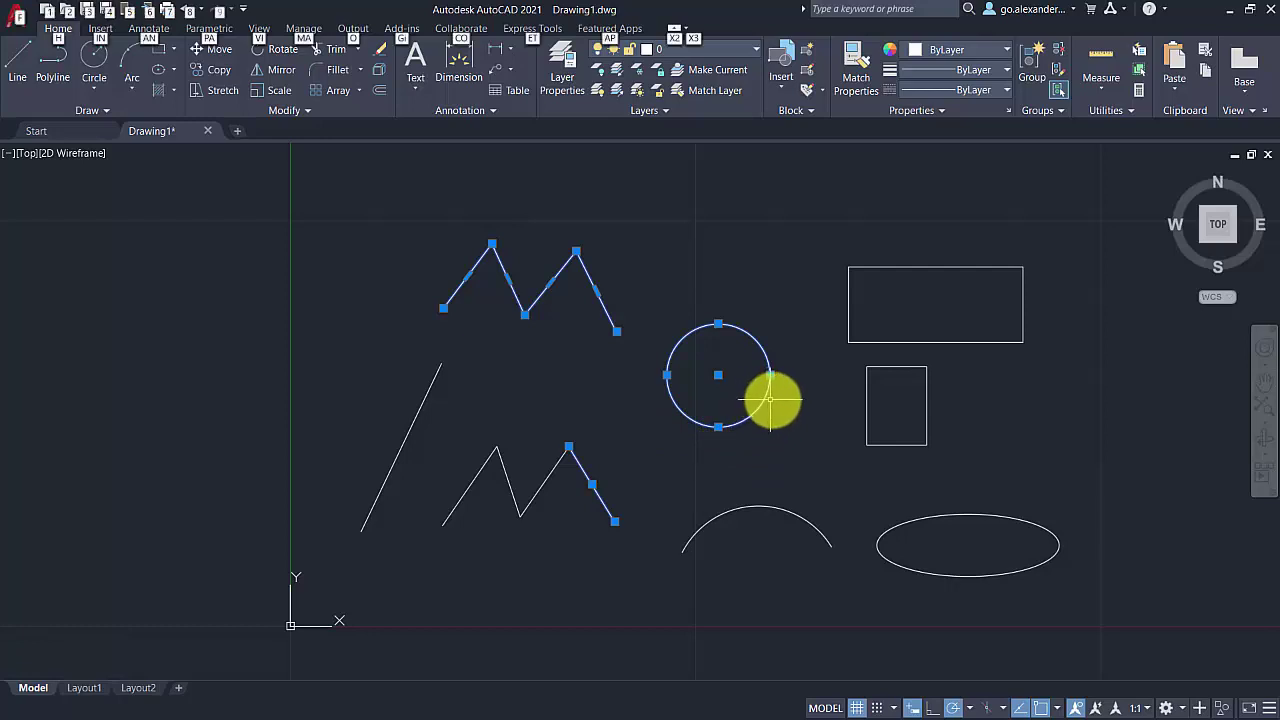
pyautogui.press('alt')
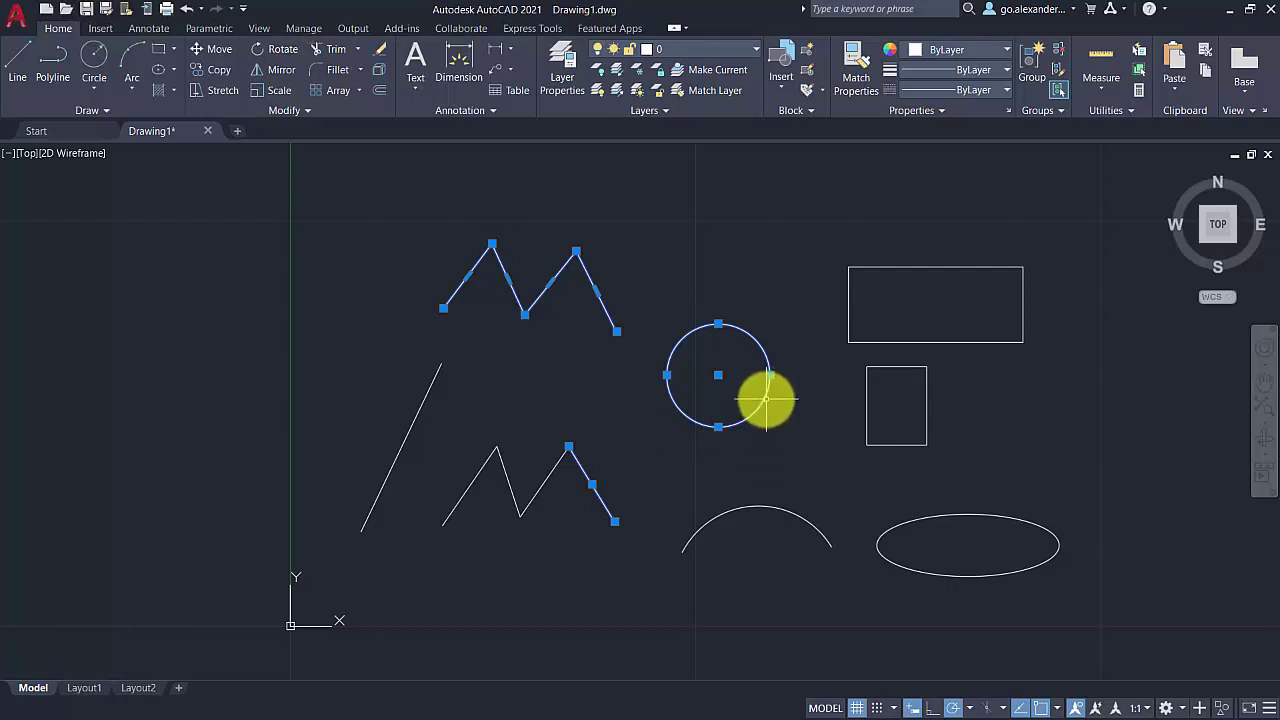
pyautogui.keyDown('shift'); pyautogui.click(766, 400); pyautogui.keyUp('shift')
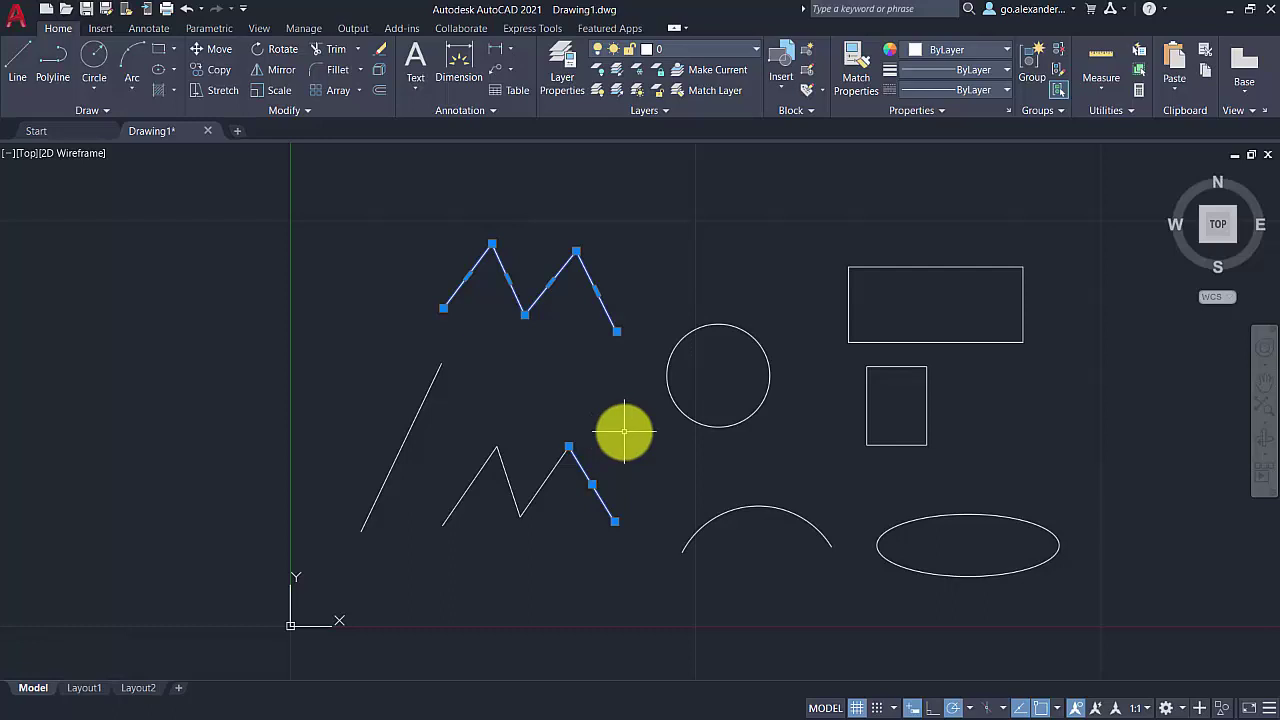
pyautogui.press('Escape')
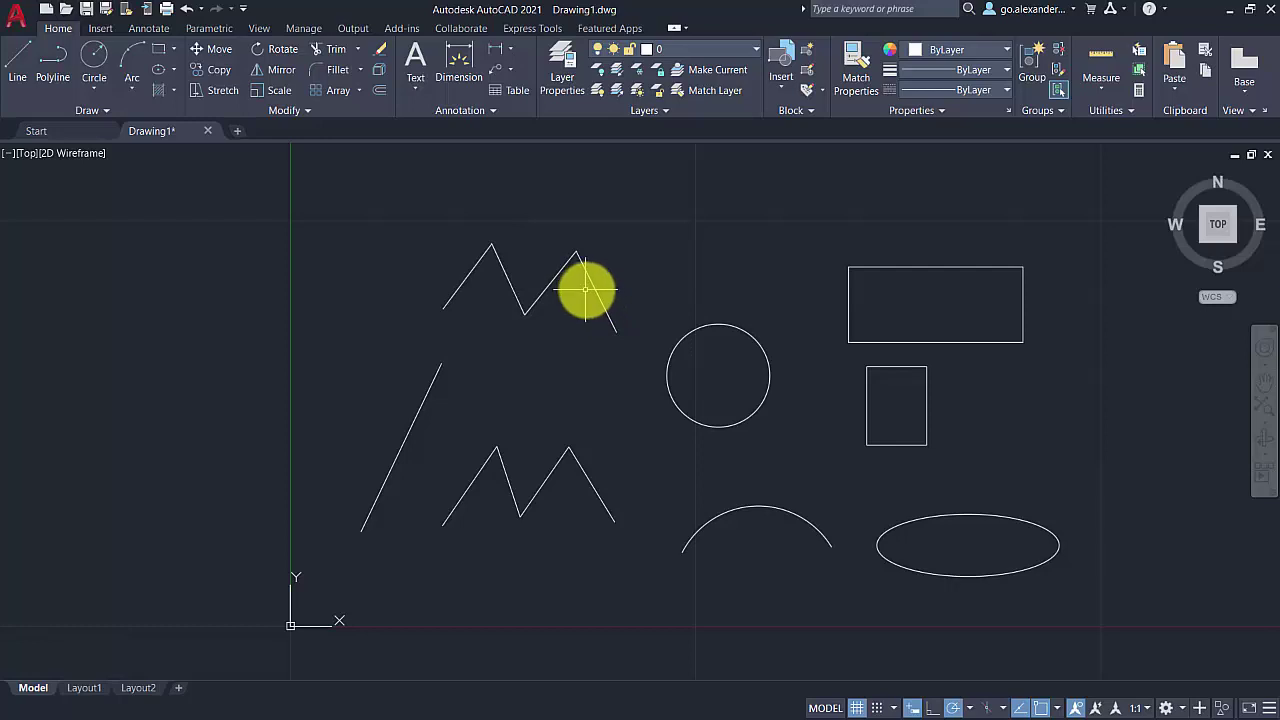
# Step: Window-select the upper polyline and the circle by enclosing them completely, and clear the selection
pyautogui.click(407, 205)
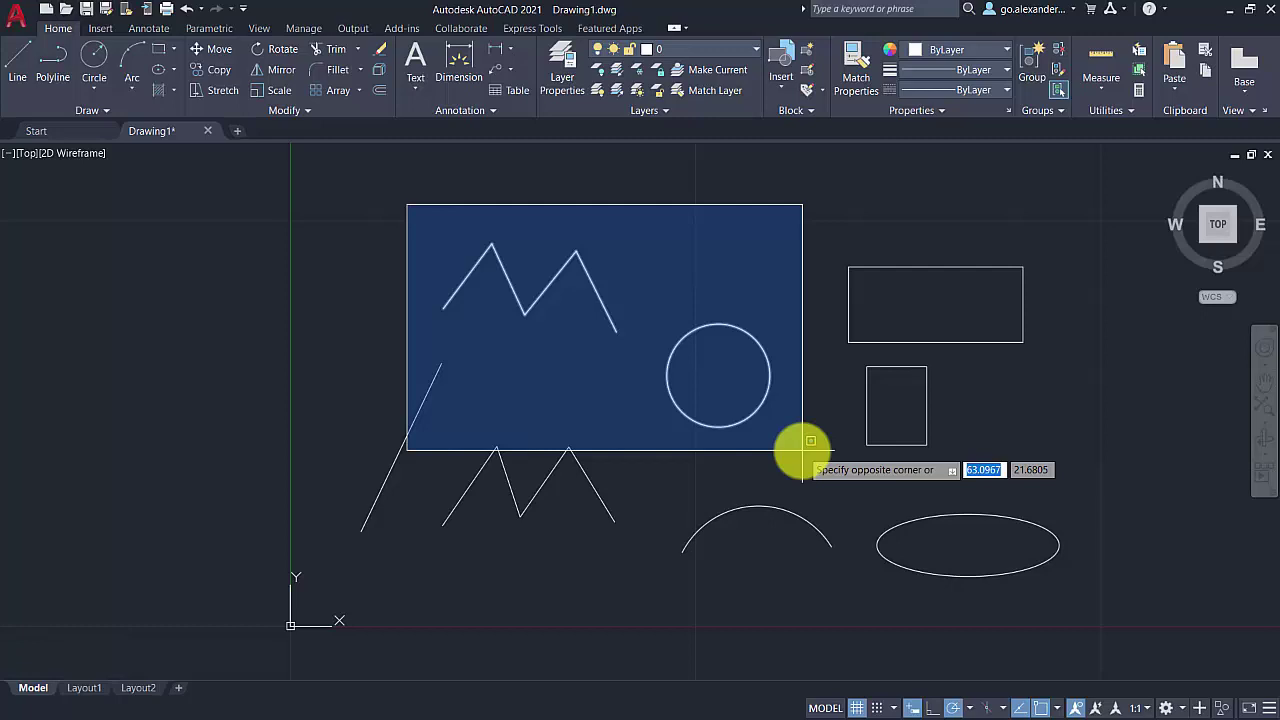
pyautogui.click(802, 450)
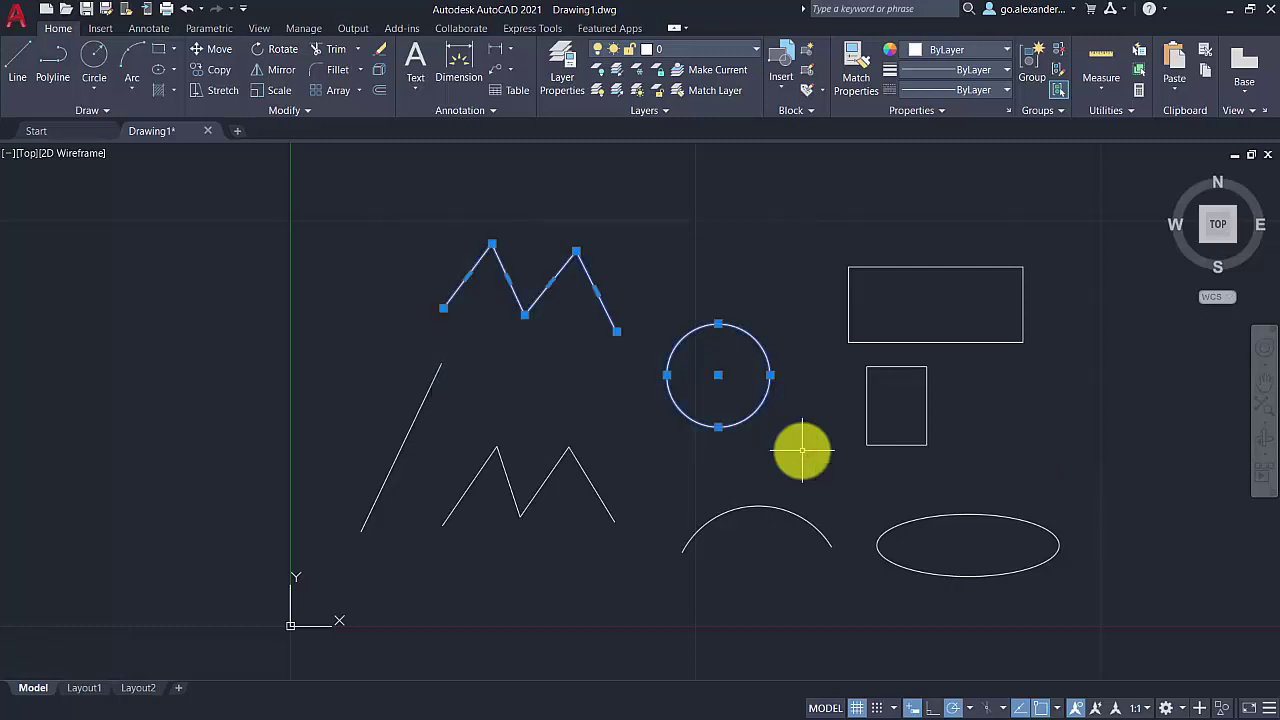
pyautogui.press('Escape')
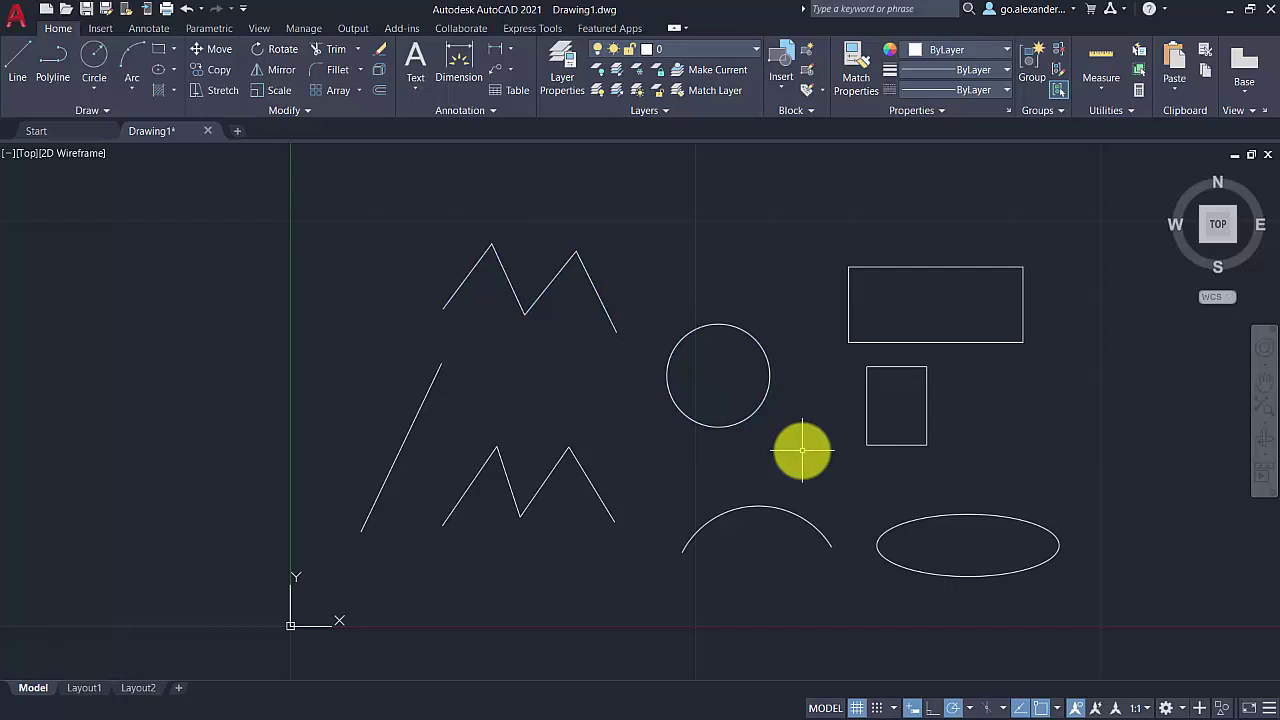
# Step: Crossing-select the circle, arc, ellipse and both rectangles, clear the selection, and repeat the window selection of the upper polyline and circle before clearing it
pyautogui.click(962, 538)
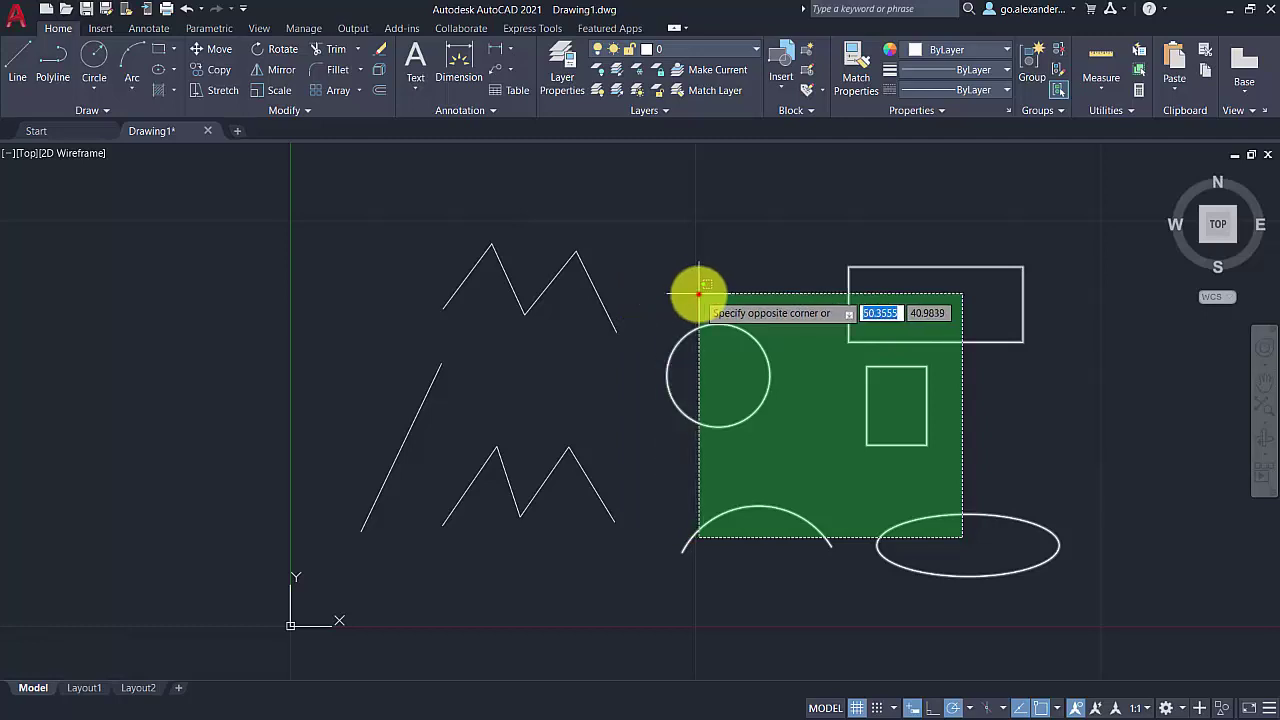
pyautogui.click(698, 293)
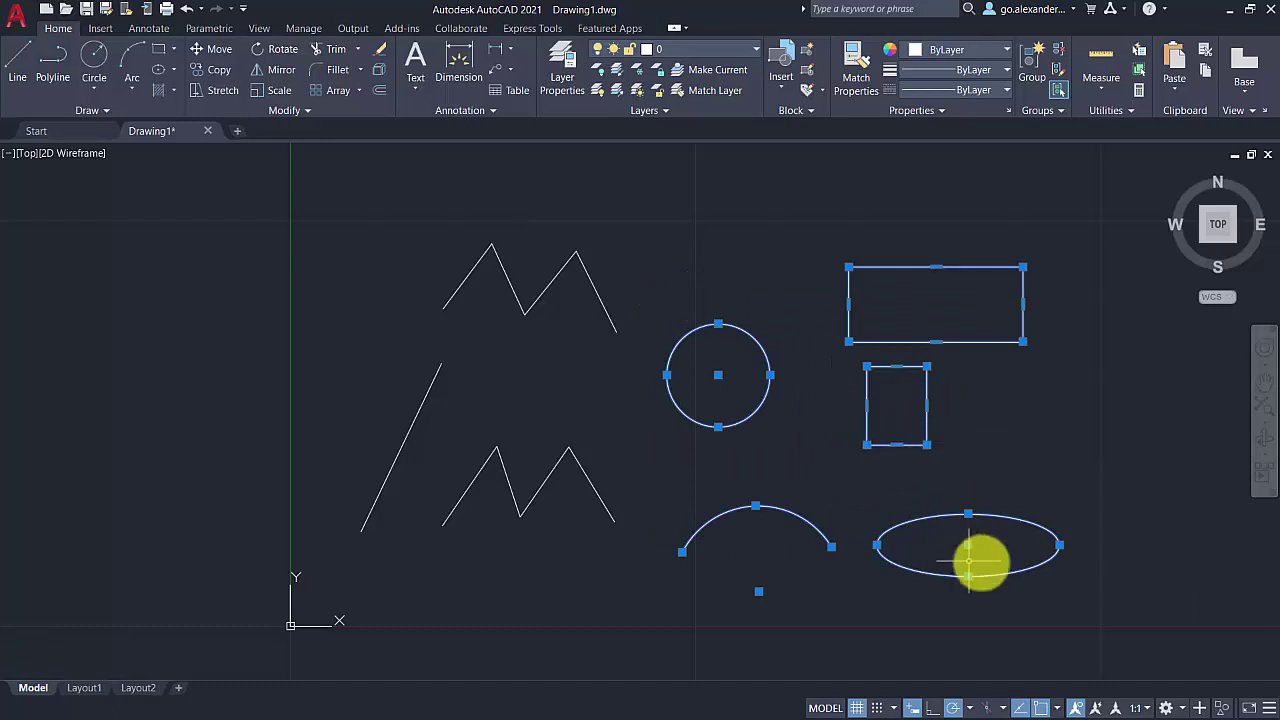
pyautogui.click(995, 556)
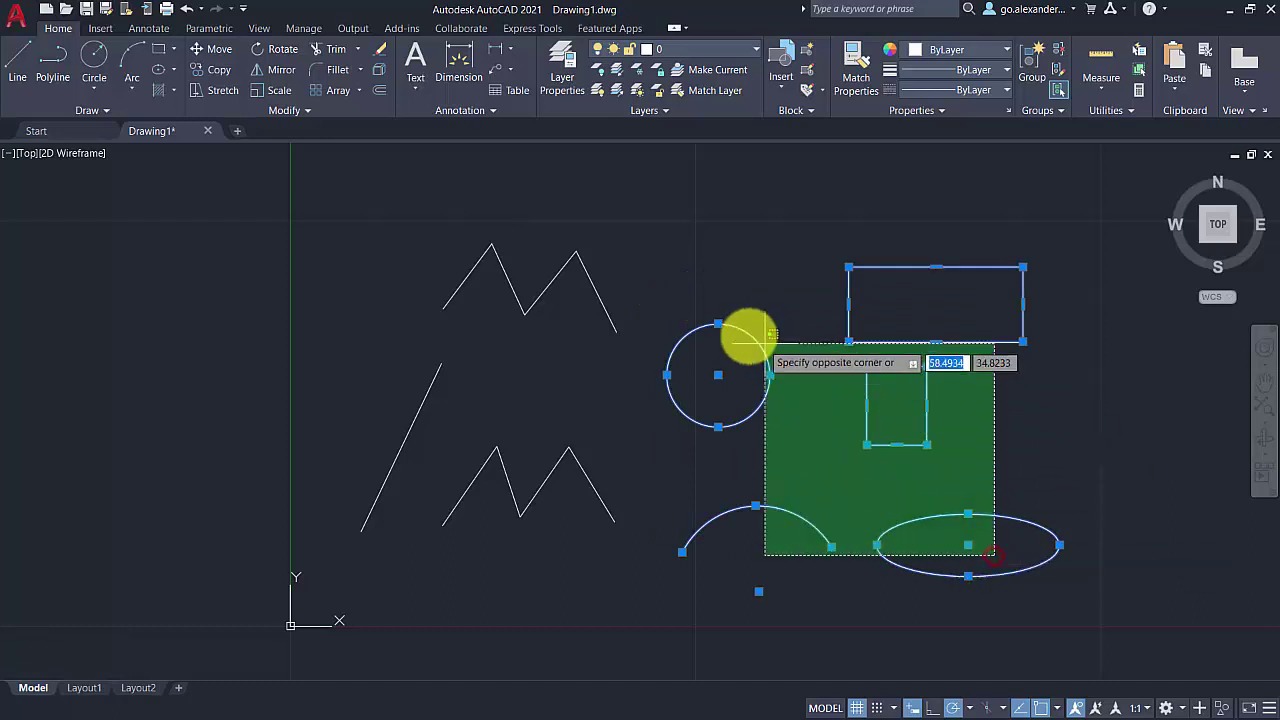
pyautogui.click(721, 293)
pyautogui.press('Escape')
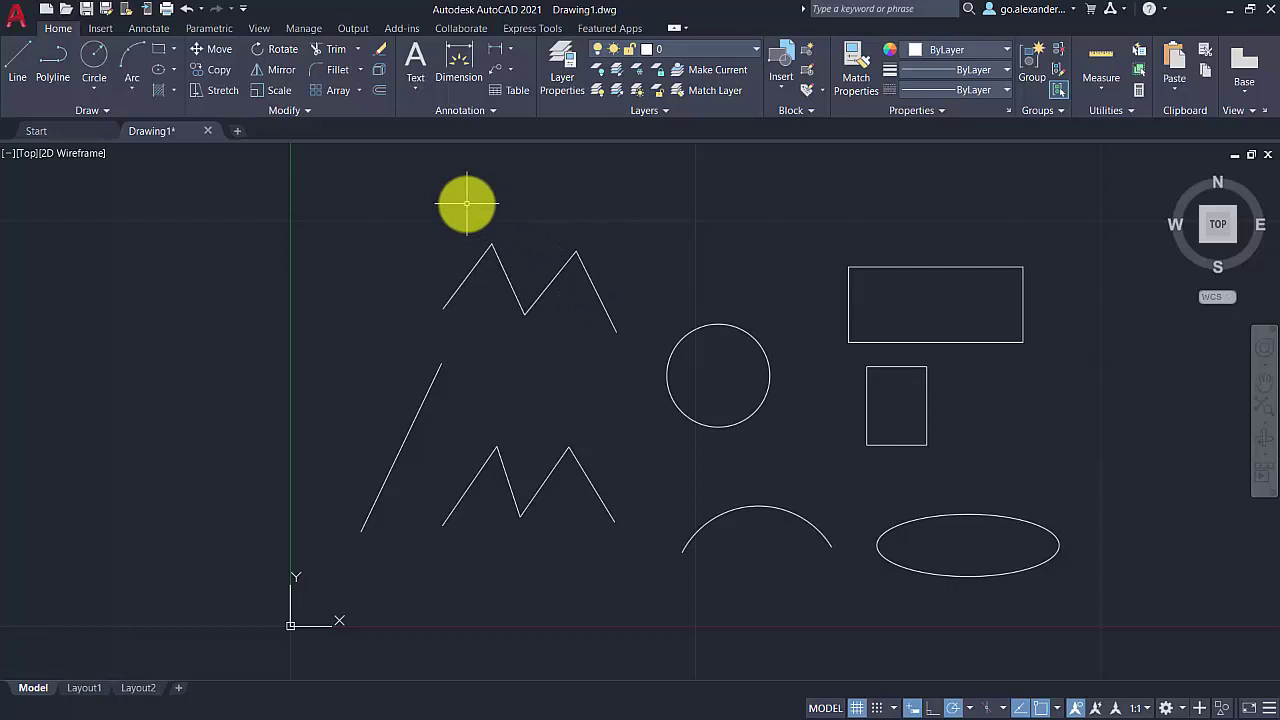
pyautogui.moveTo(466, 204)
pyautogui.mouseDown()
pyautogui.moveTo(435, 213)
pyautogui.moveTo(402, 262)
pyautogui.moveTo(412, 304)
pyautogui.moveTo(452, 348)
pyautogui.moveTo(654, 444)
pyautogui.moveTo(796, 457)
pyautogui.moveTo(823, 422)
pyautogui.moveTo(818, 356)
pyautogui.moveTo(771, 260)
pyautogui.moveTo(632, 202)
pyautogui.moveTo(468, 195)
pyautogui.mouseUp()
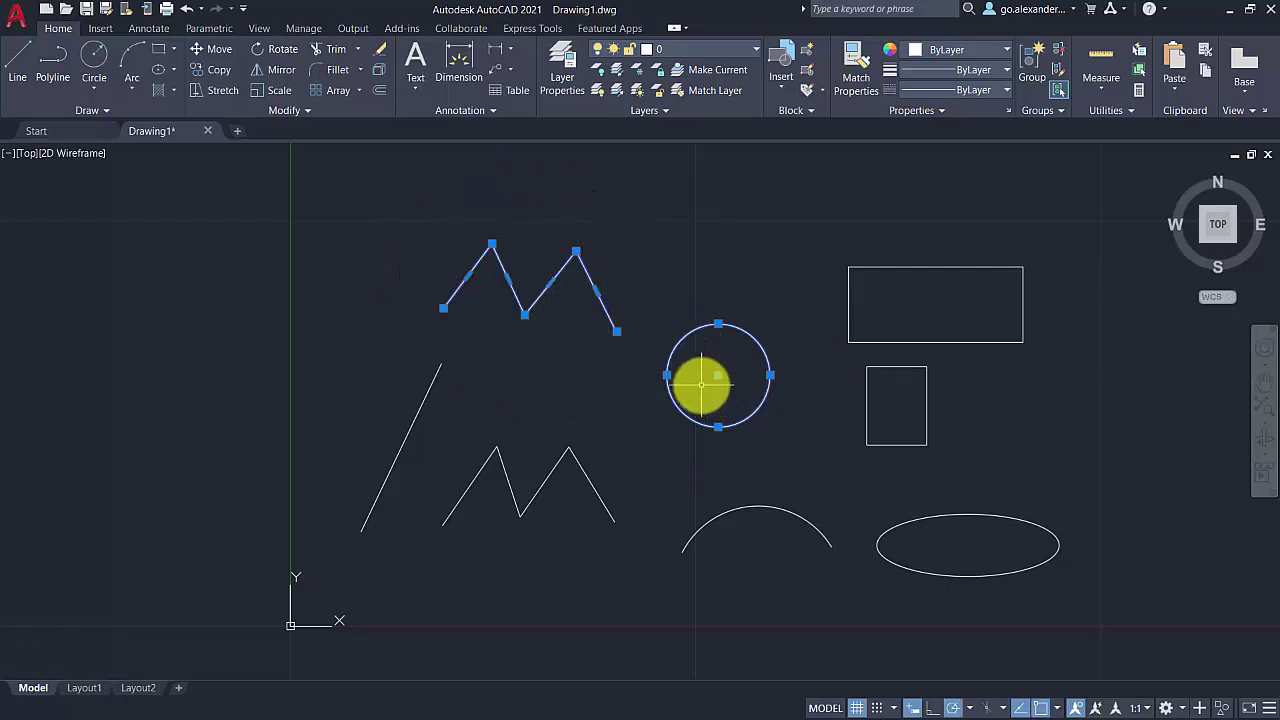
pyautogui.press('Escape')
# Step: Select all the shapes with one crossing window and delete them
pyautogui.click(990, 556)
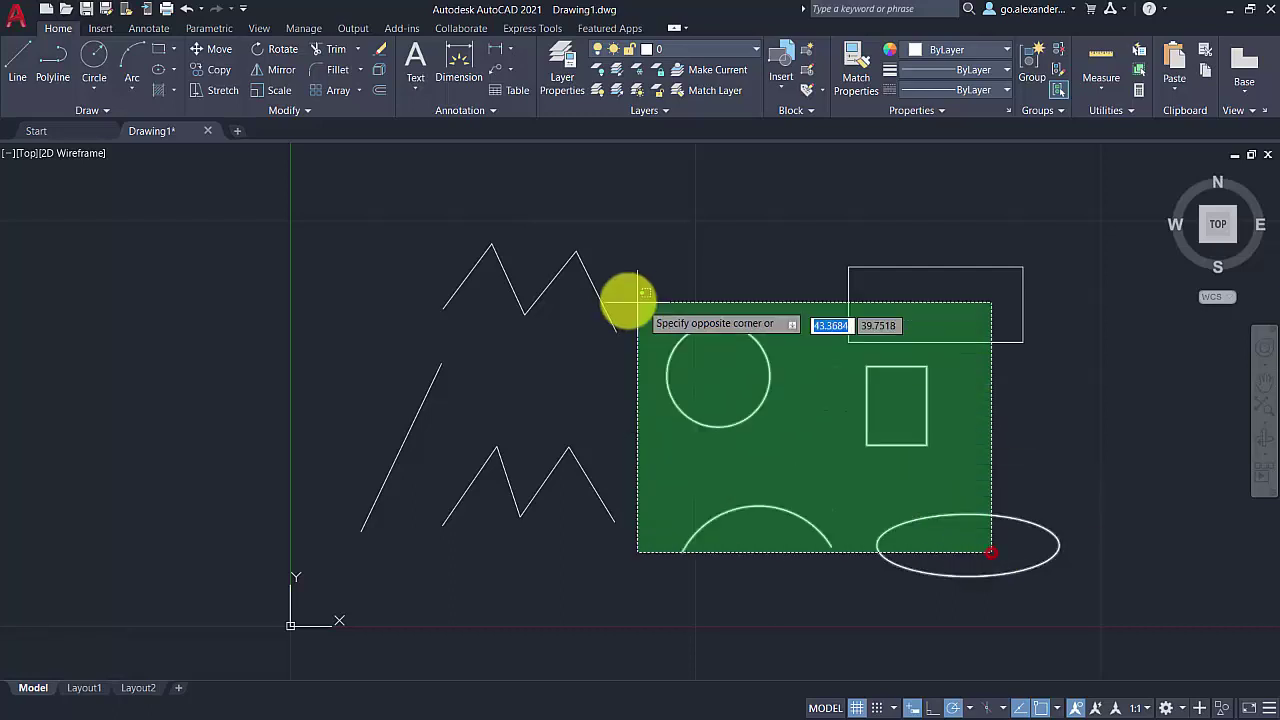
pyautogui.click(415, 241)
pyautogui.press('Delete')
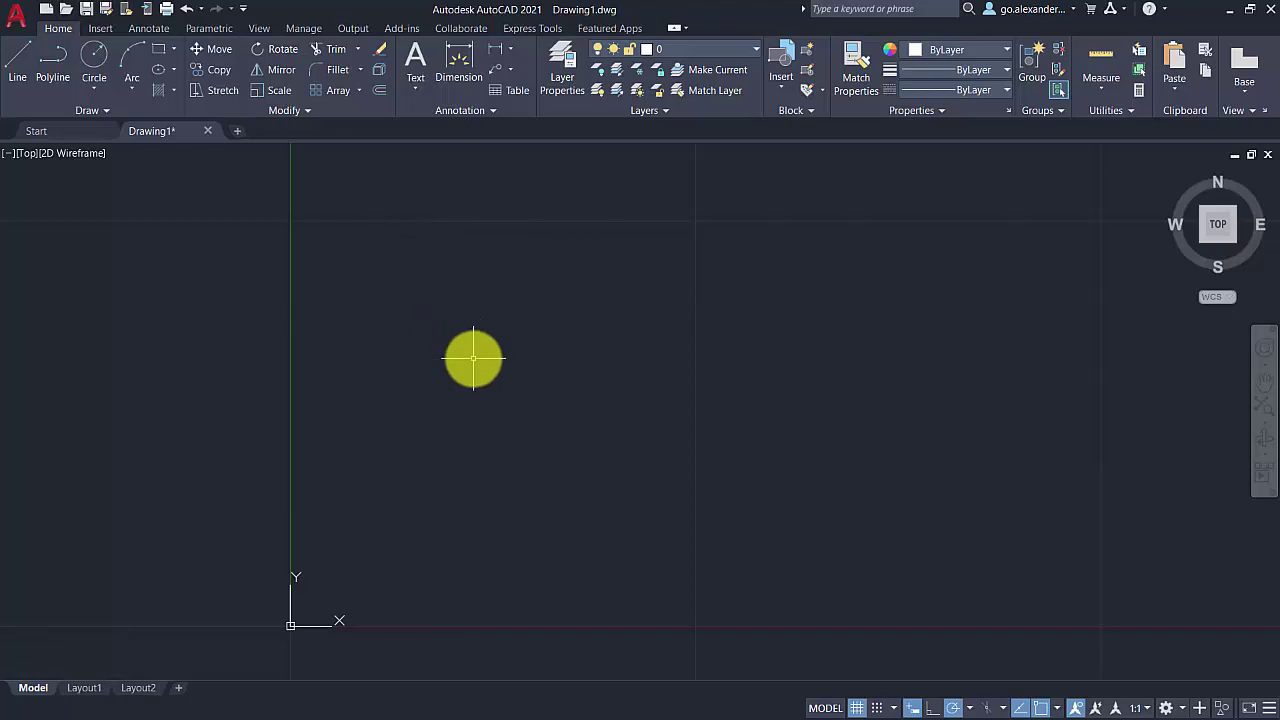
# Step: Review the insertion scale and length precision options in the Drawing Units settings, and accept Millimeters and 0.0000
pyautogui.write('l')
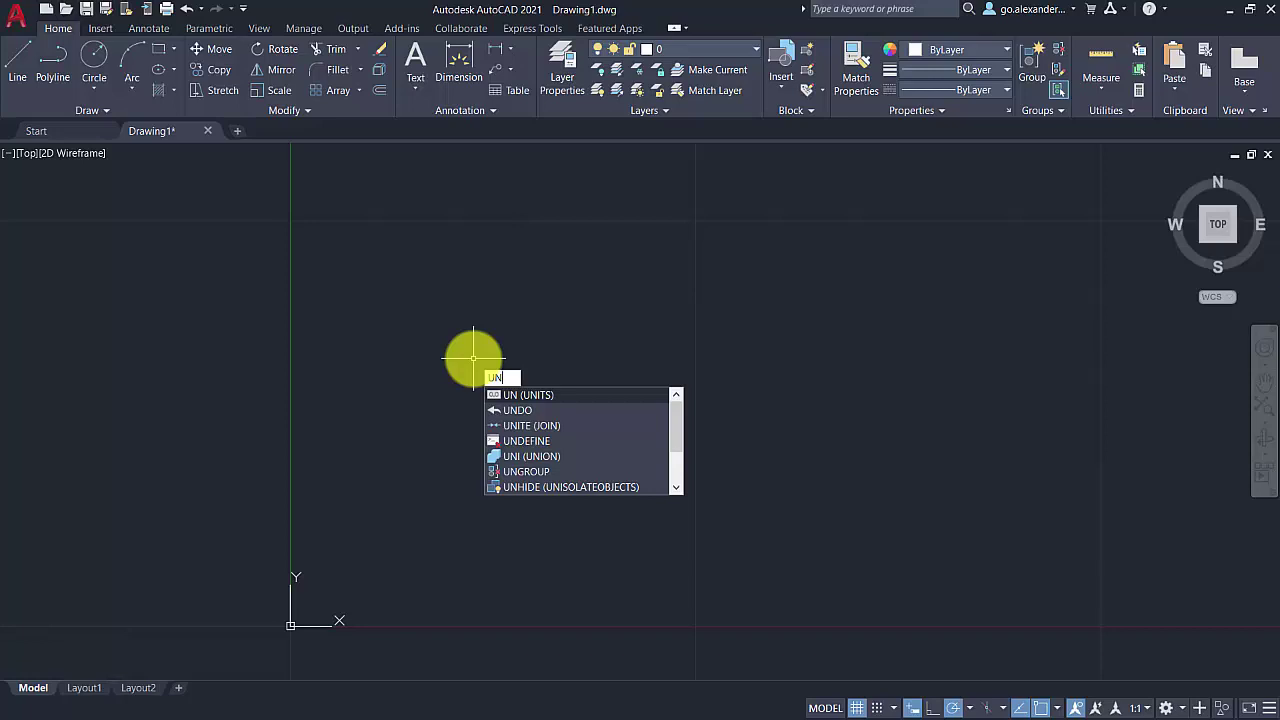
pyautogui.click(535, 400)
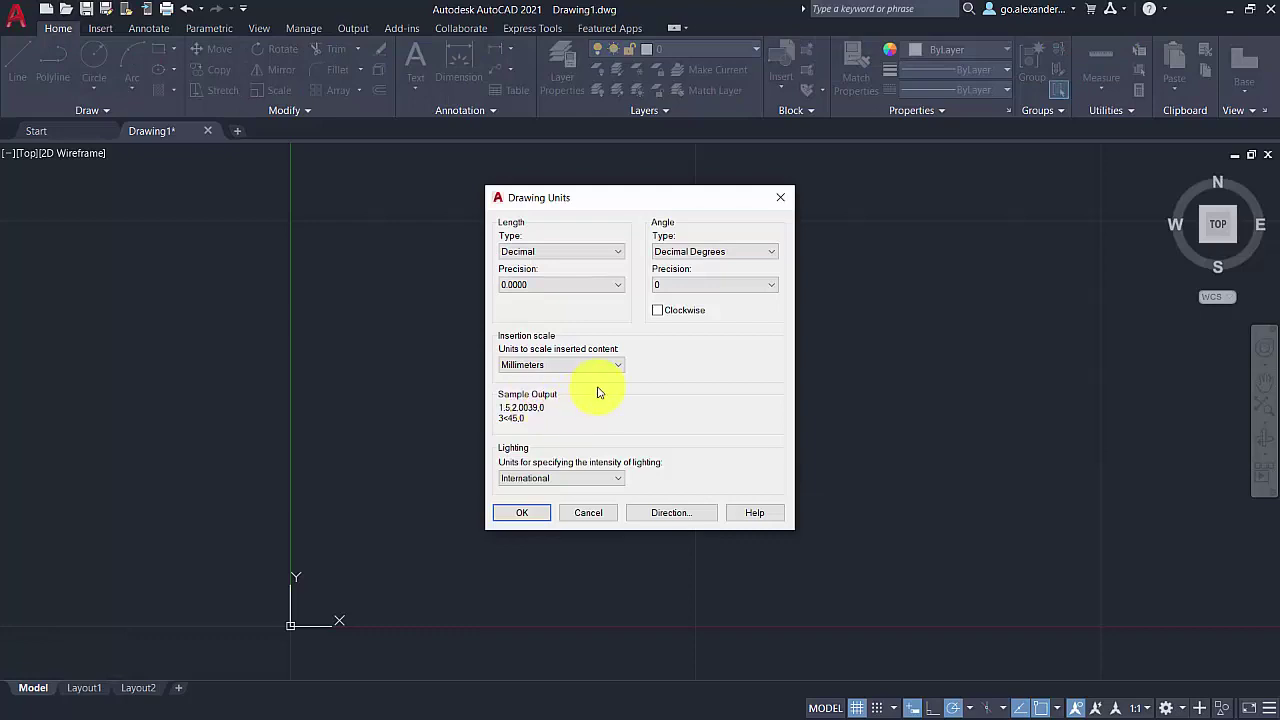
pyautogui.moveTo(620, 372)
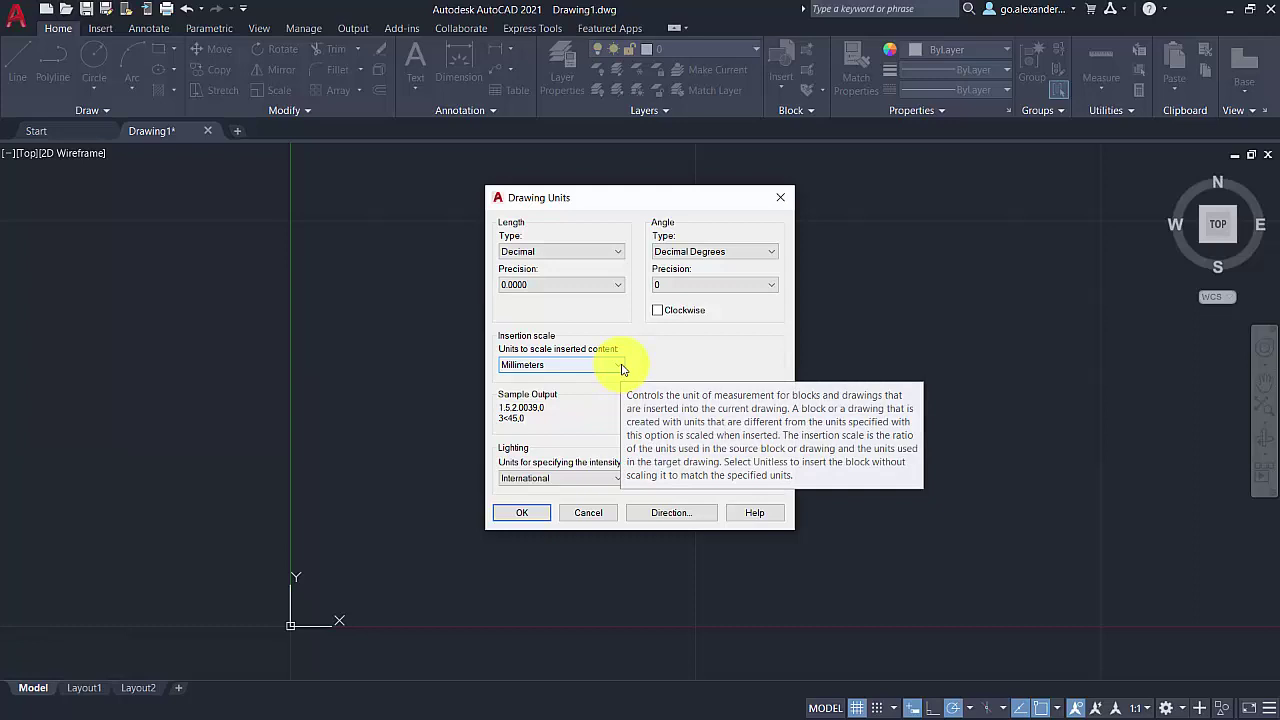
pyautogui.click(620, 372)
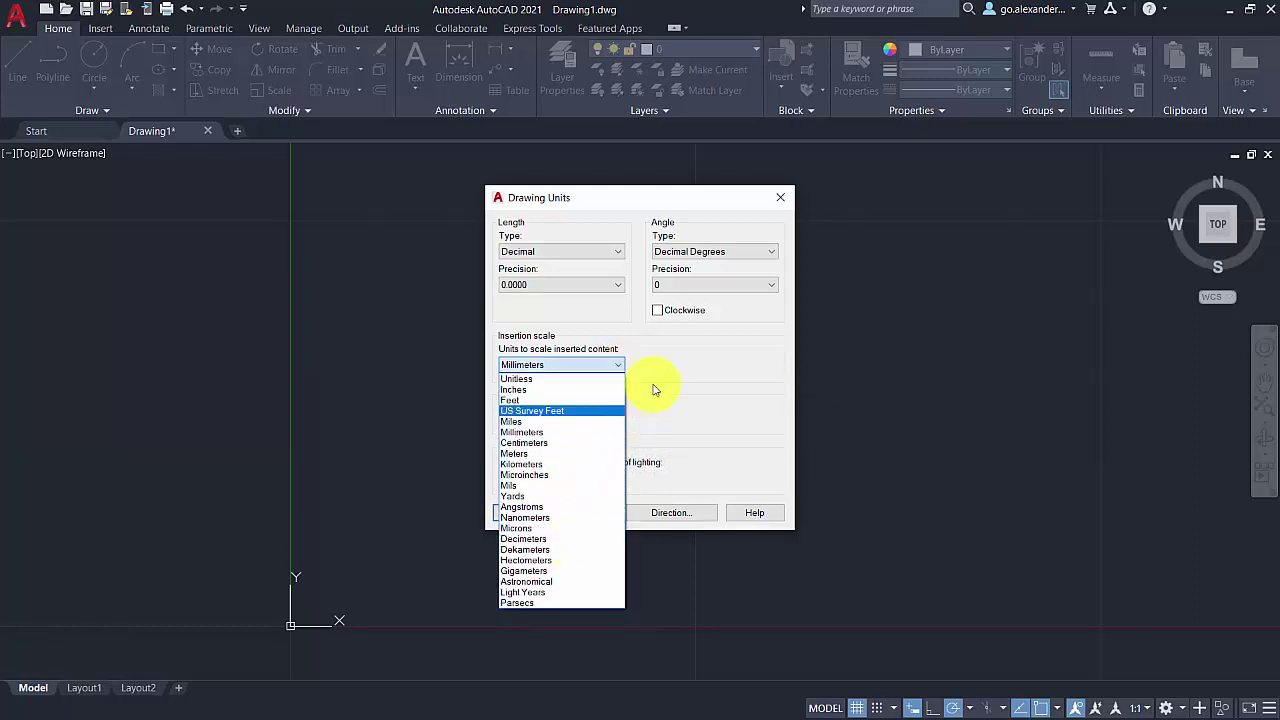
pyautogui.click(680, 371)
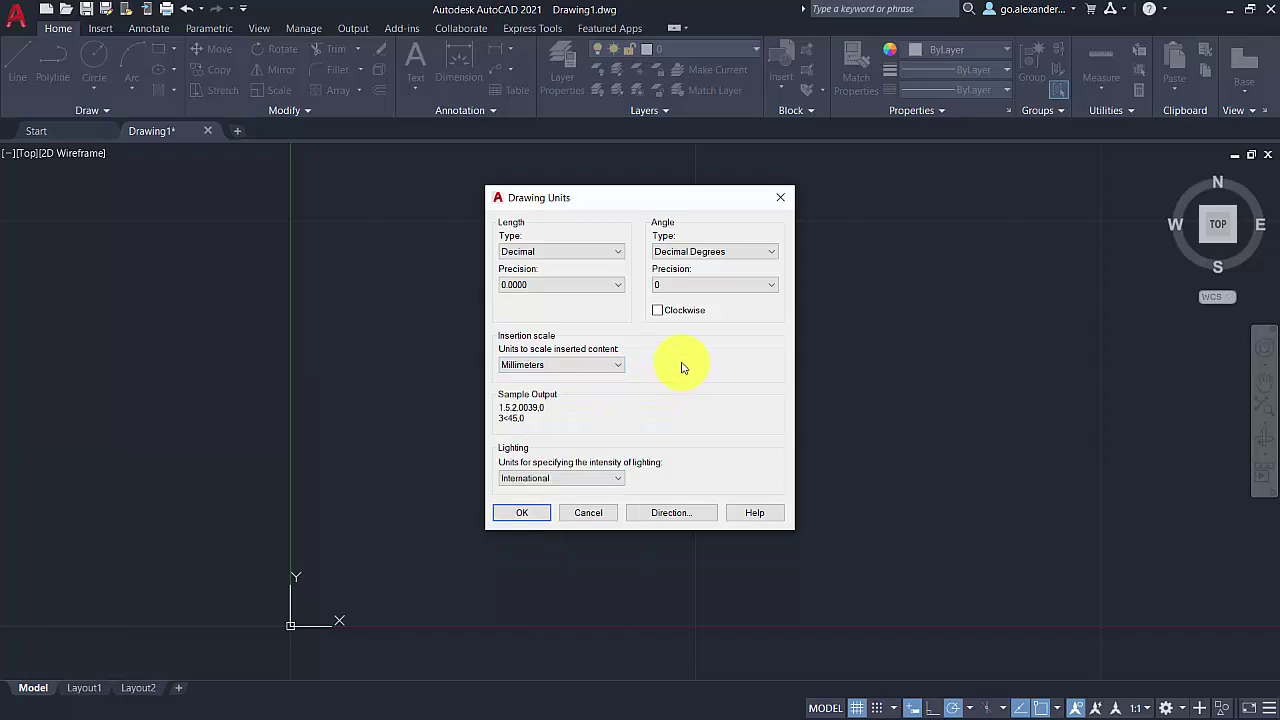
pyautogui.click(617, 287)
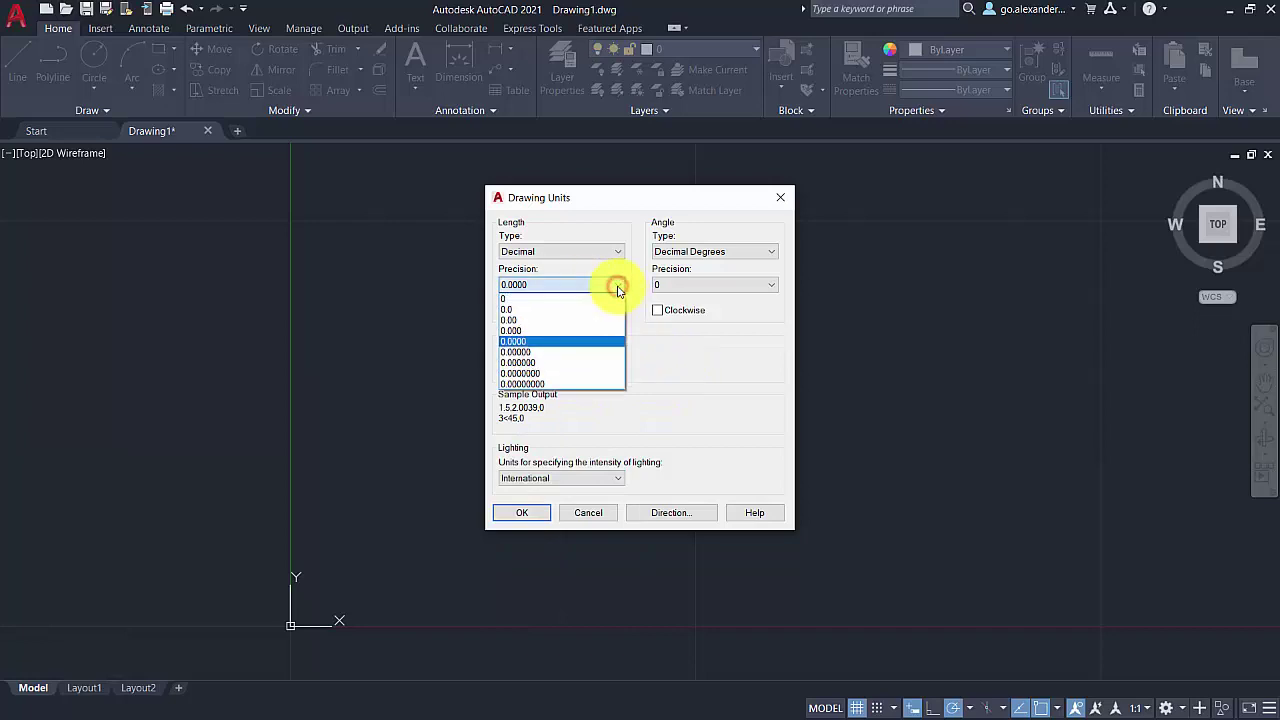
pyautogui.click(670, 357)
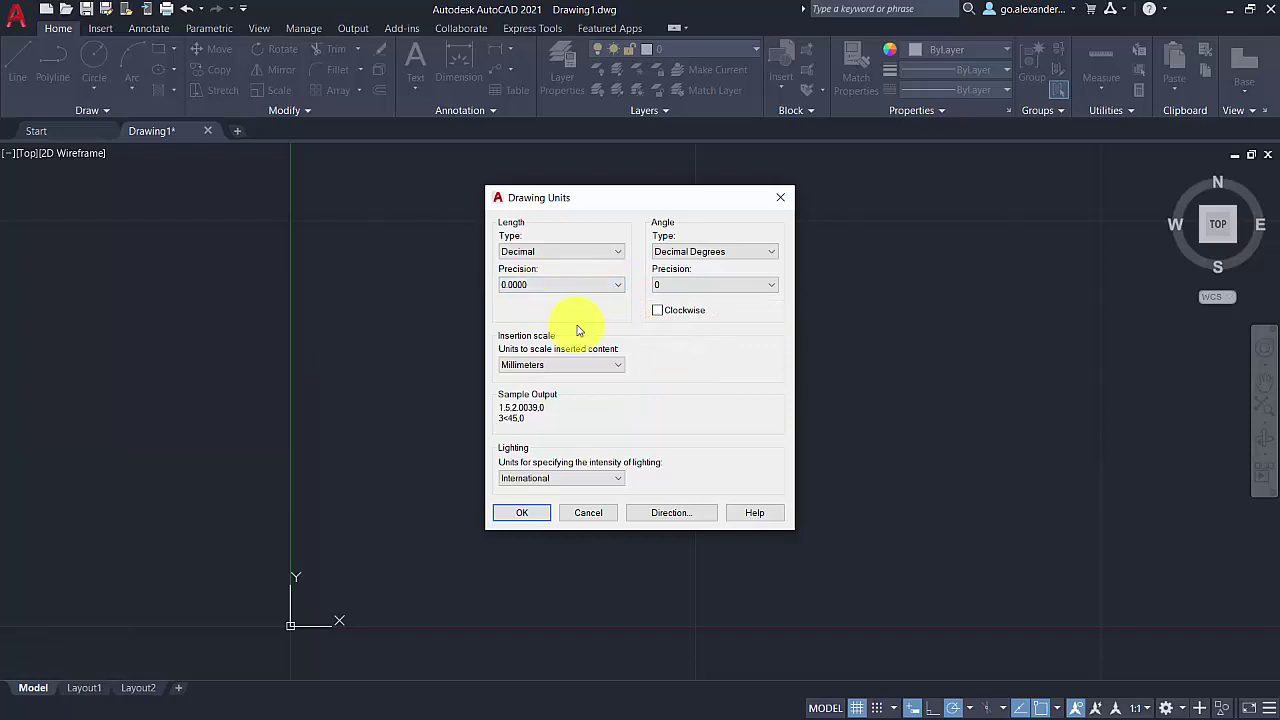
pyautogui.click(541, 514)
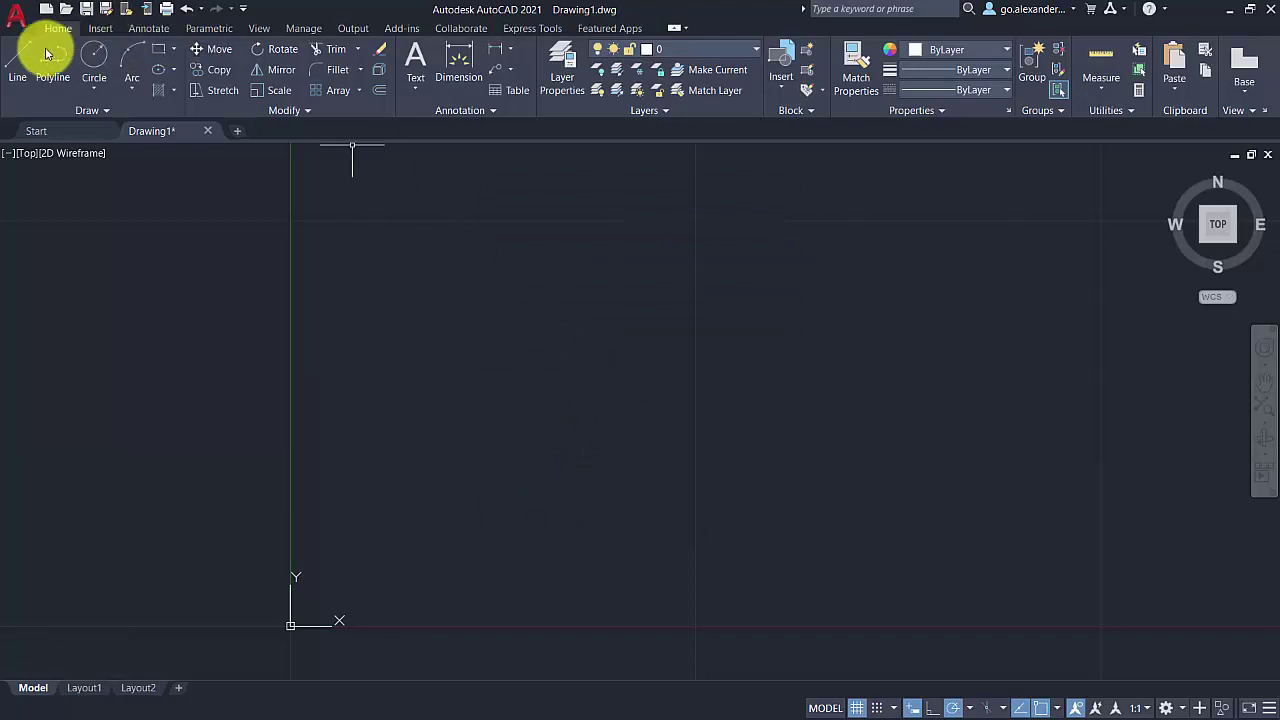
# Step: Draw three connected line segments of 10 mm each near the origin: horizontally right, vertically up, and horizontally right
pyautogui.click(17, 62)
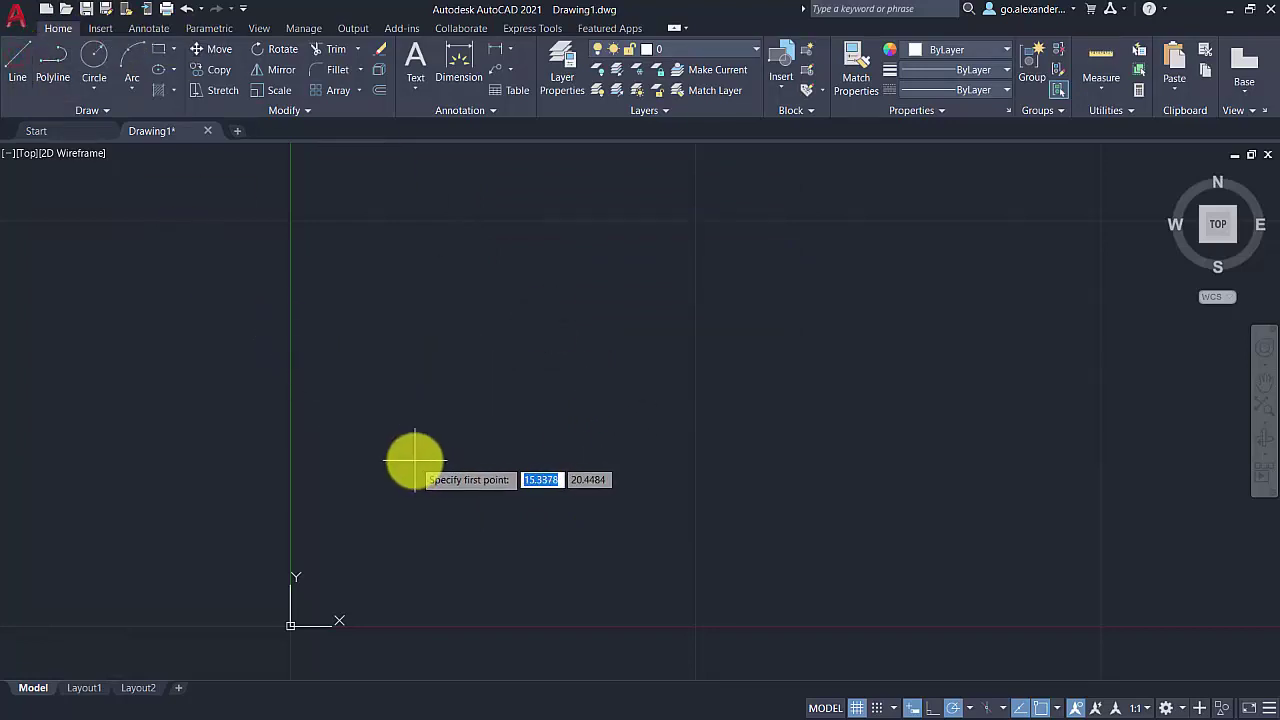
pyautogui.click(362, 513)
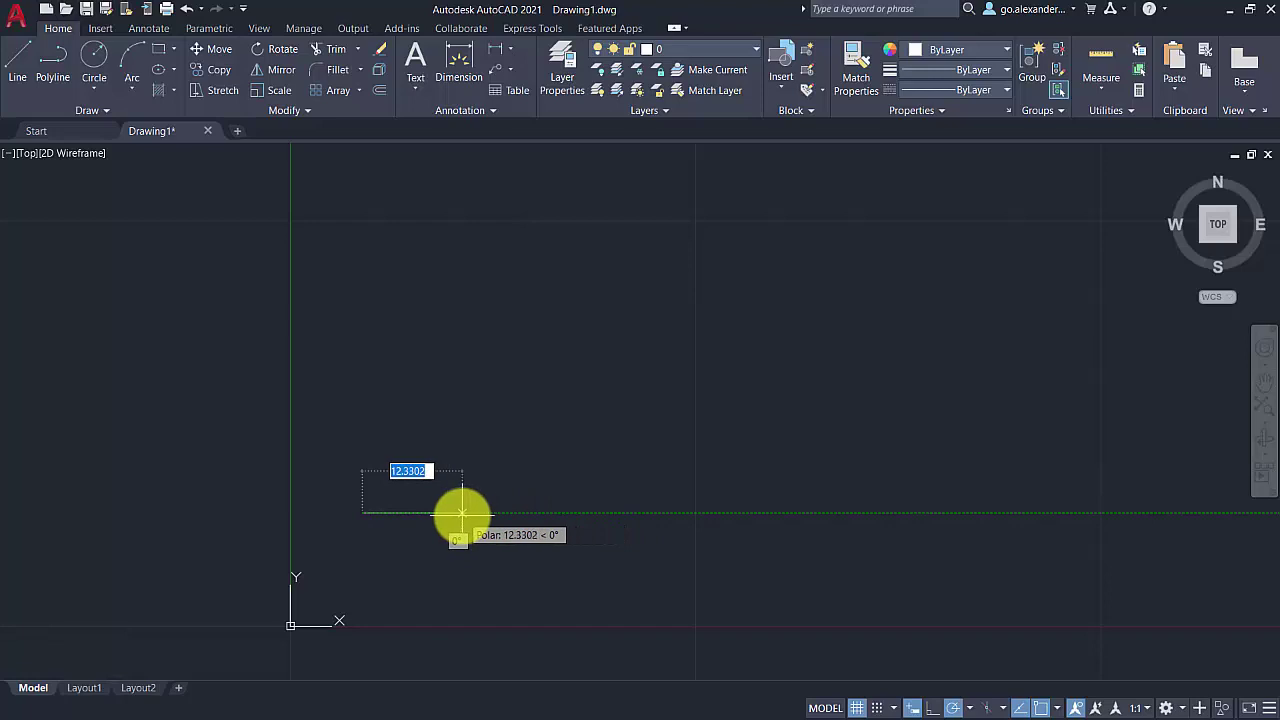
pyautogui.write('10')
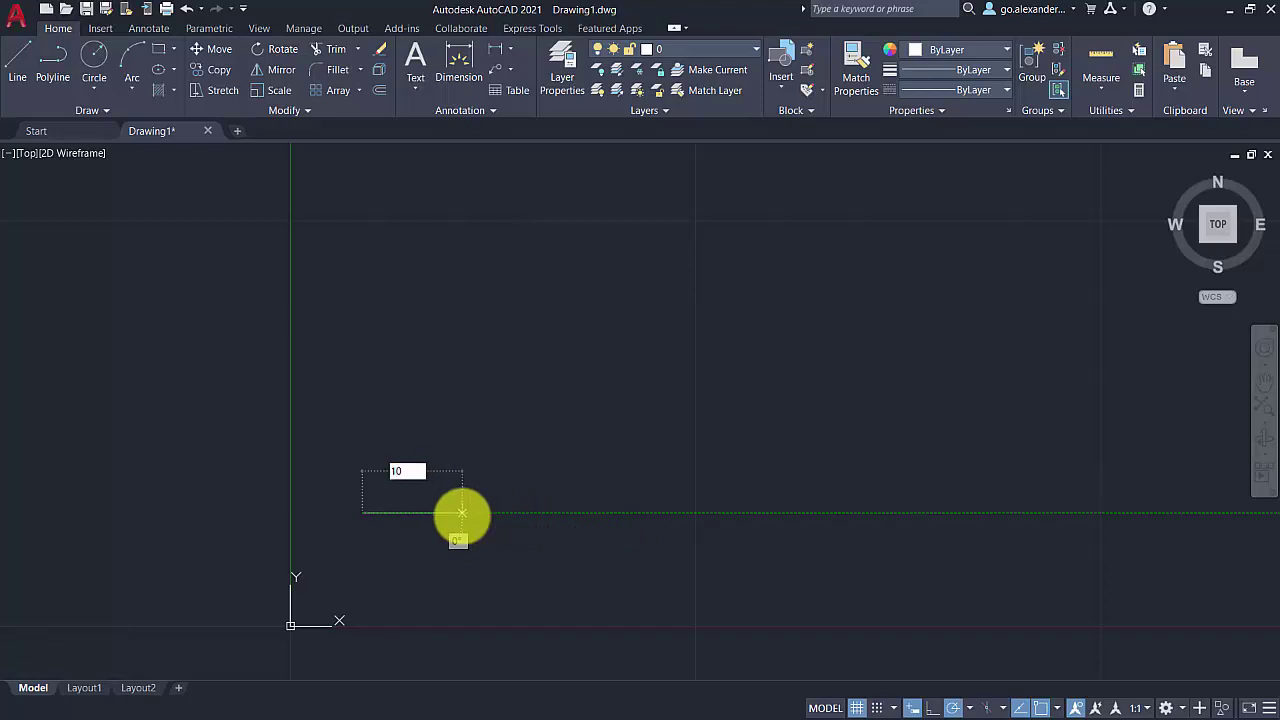
pyautogui.press('Return')
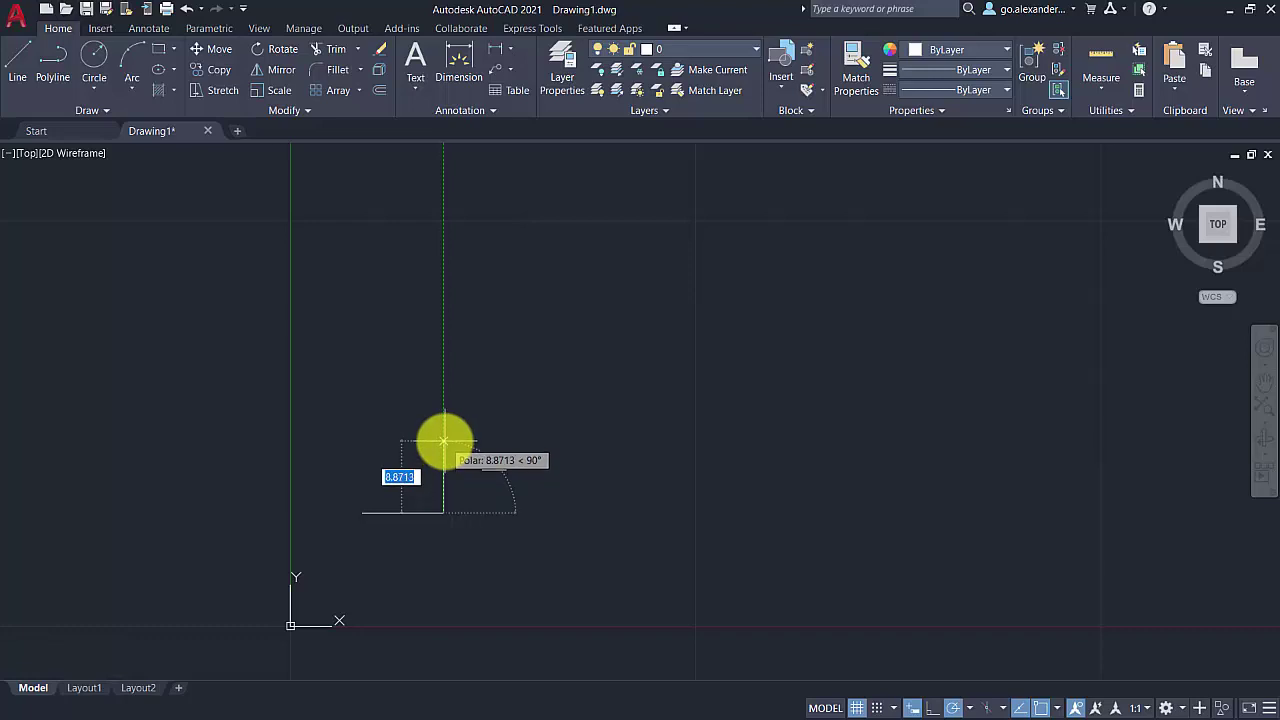
pyautogui.write('10')
pyautogui.press('Return')
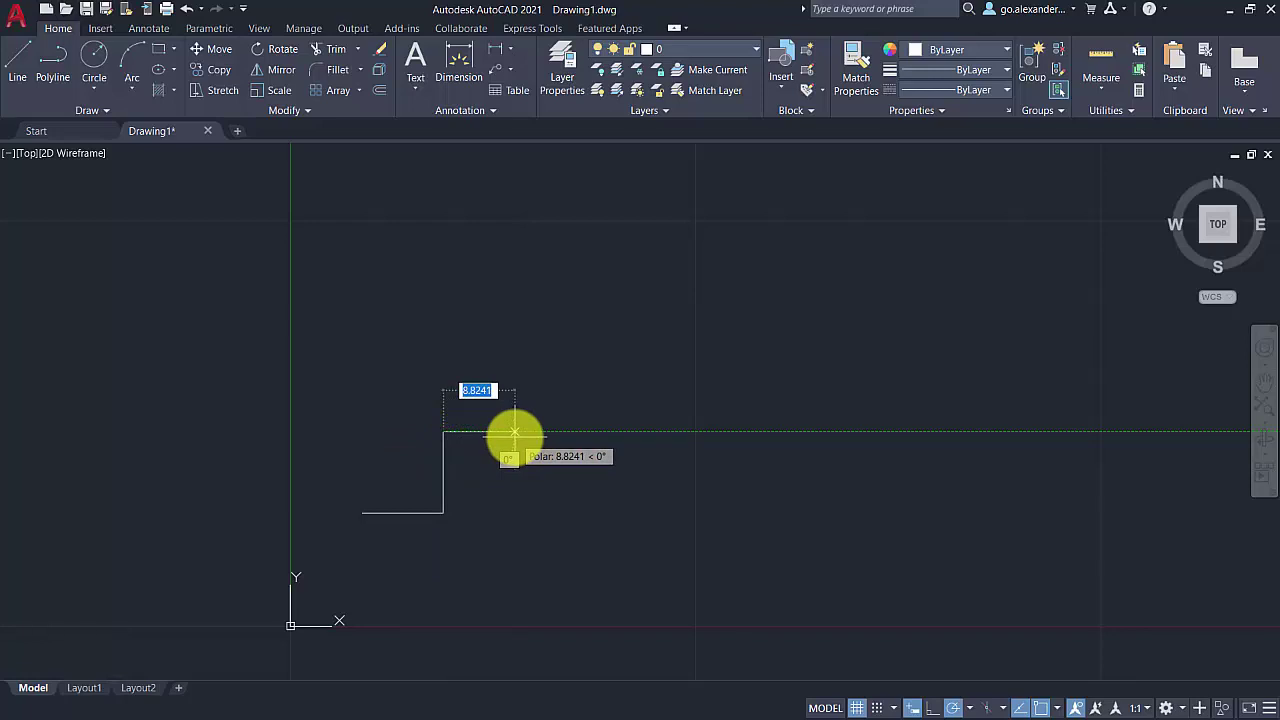
pyautogui.write('10')
pyautogui.press('Return')
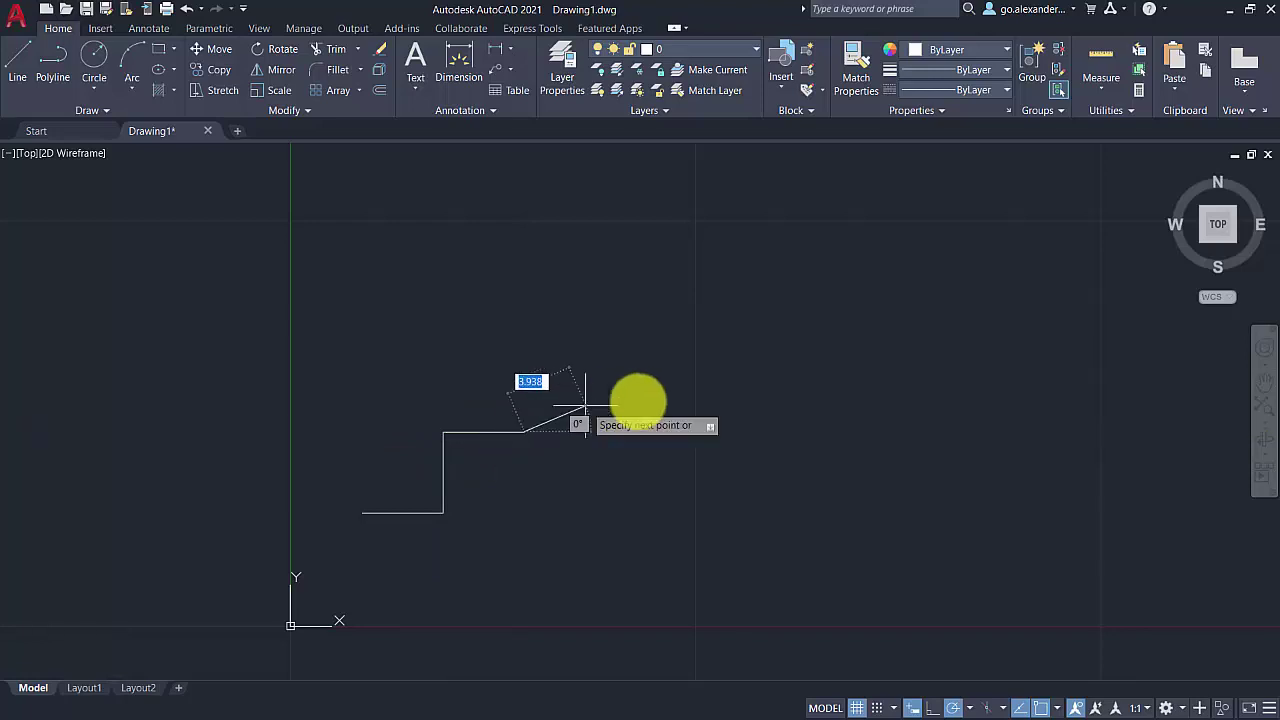
pyautogui.press('Escape')
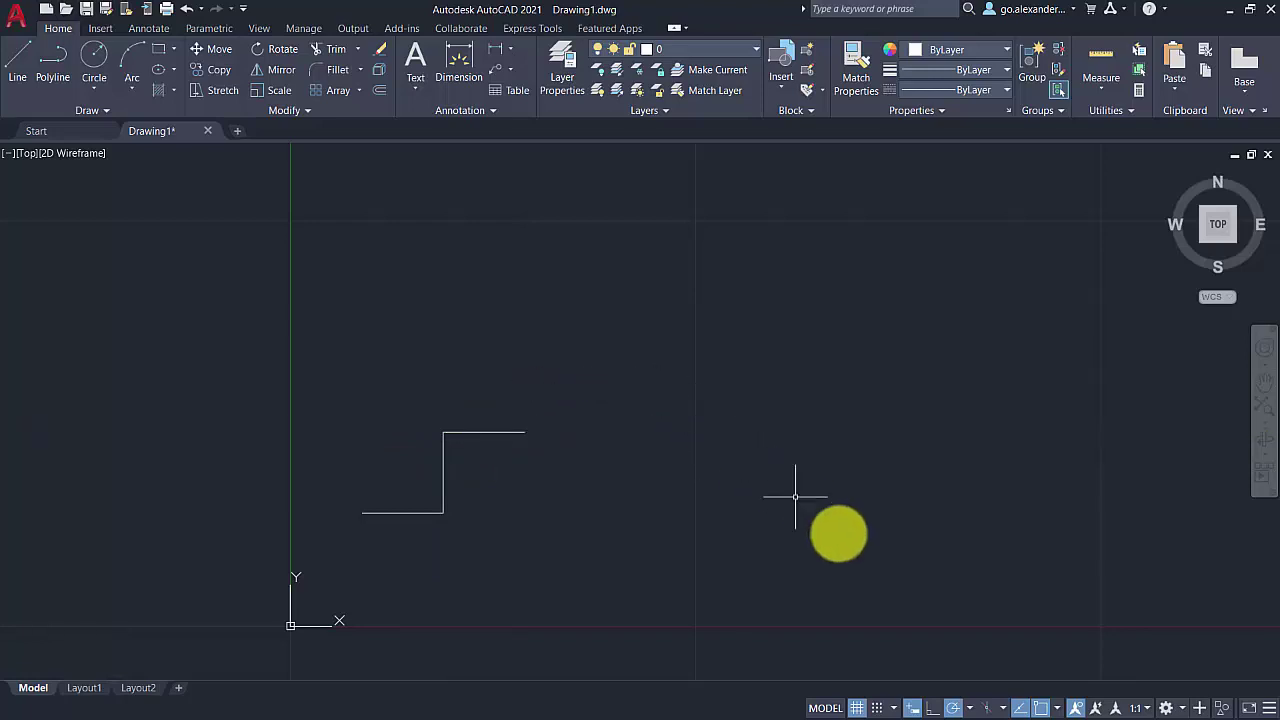
# Step: Set polar tracking to 30-degree increments and add a 20 mm line at 30° from the end of the last segment
pyautogui.click(968, 709)
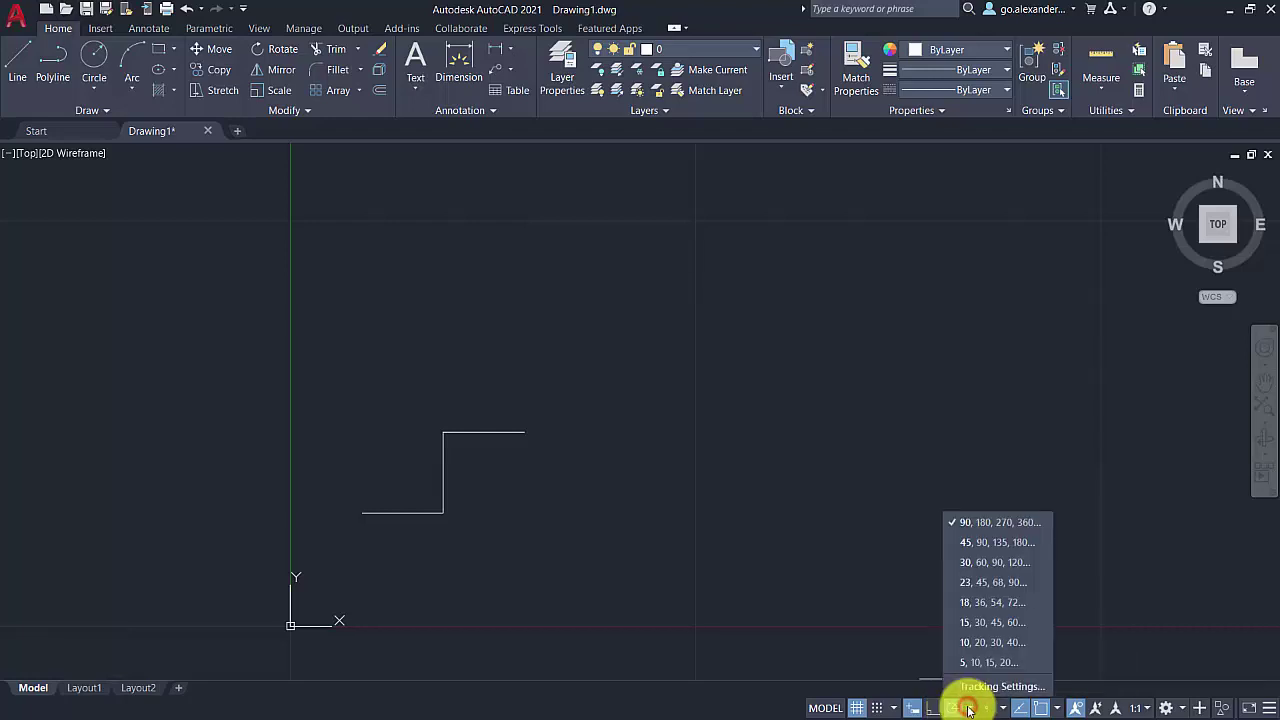
pyautogui.click(985, 564)
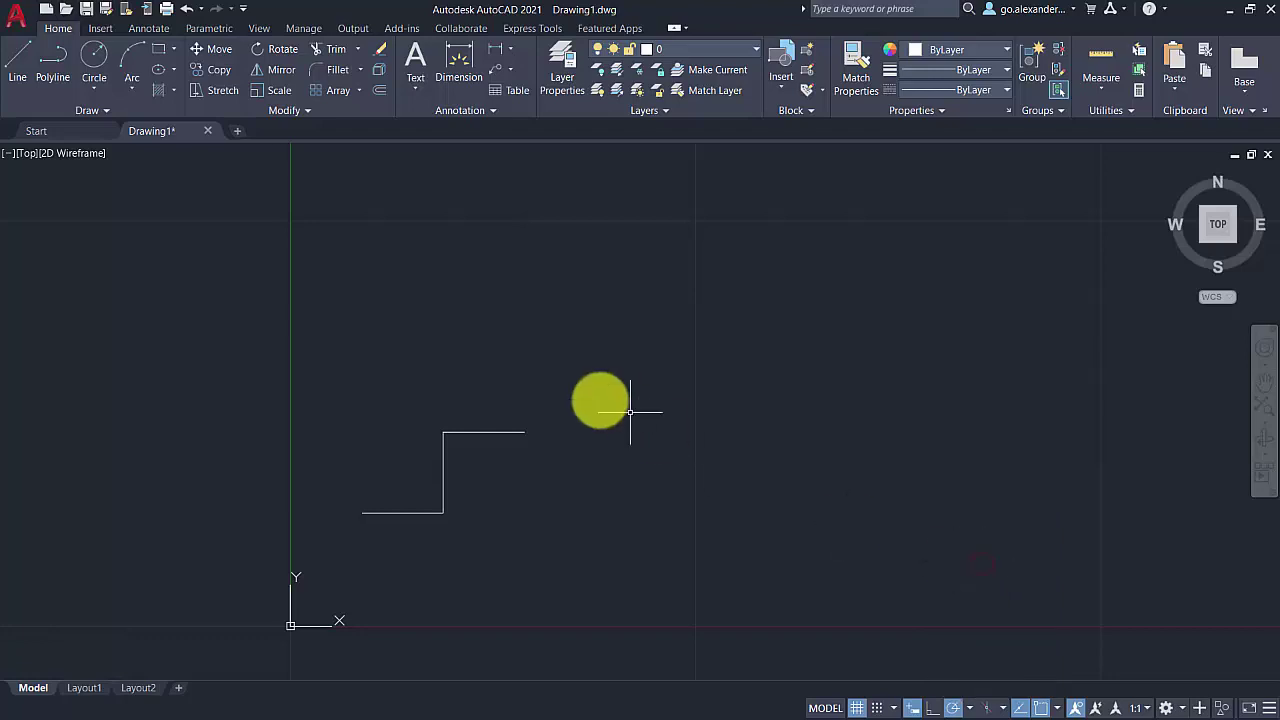
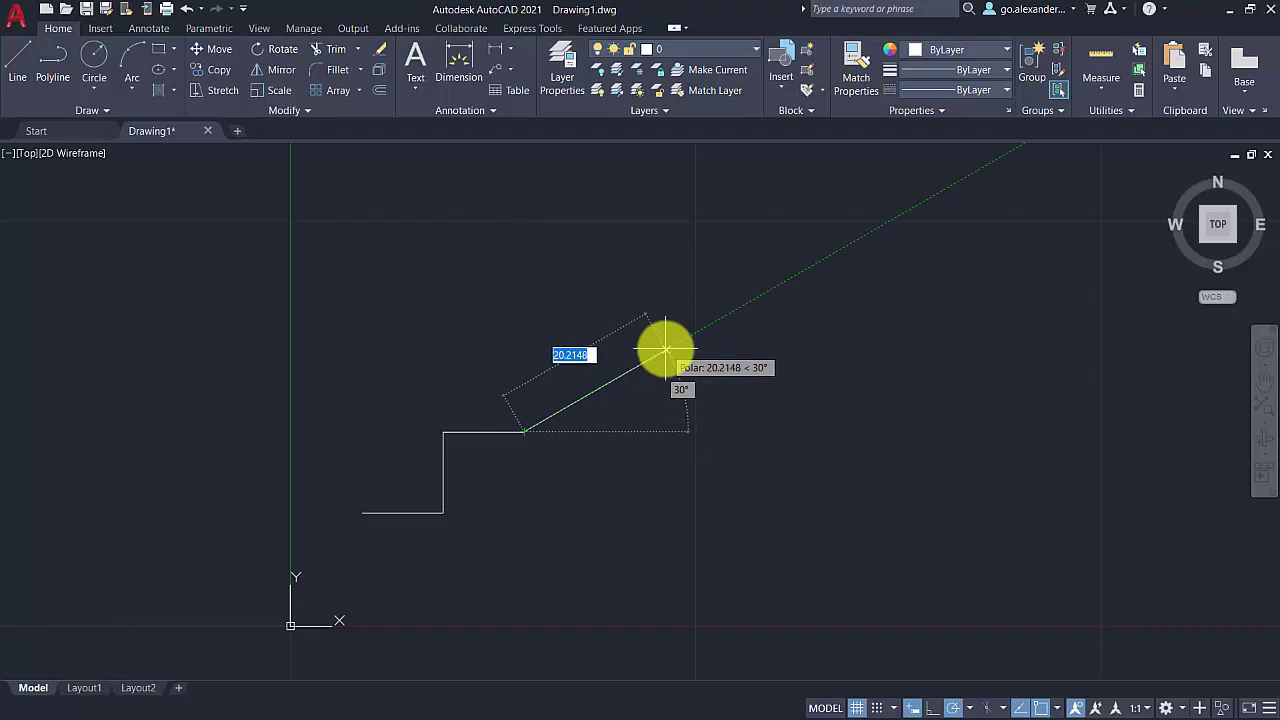
pyautogui.write('20')
pyautogui.press('Return')
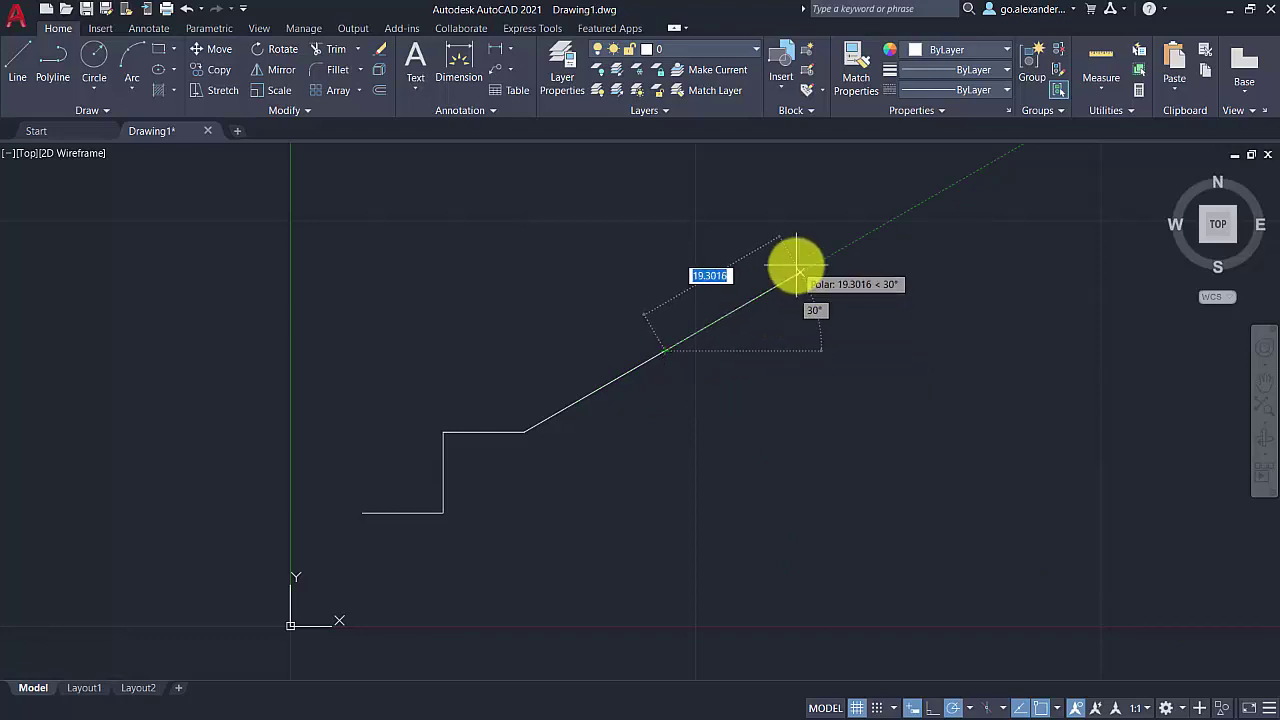
# Step: Try to continue the sloped line with a segment at a specified angle, and undo that segment
pyautogui.press('Tab')
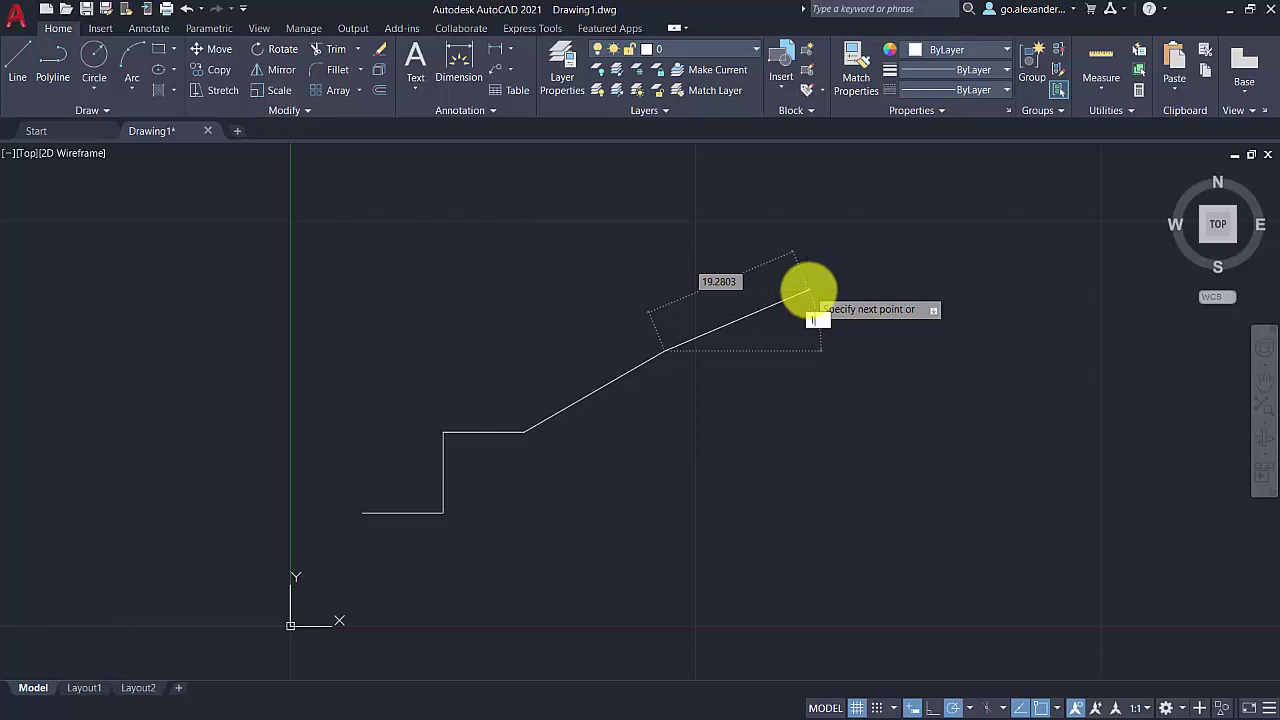
pyautogui.click(808, 290)
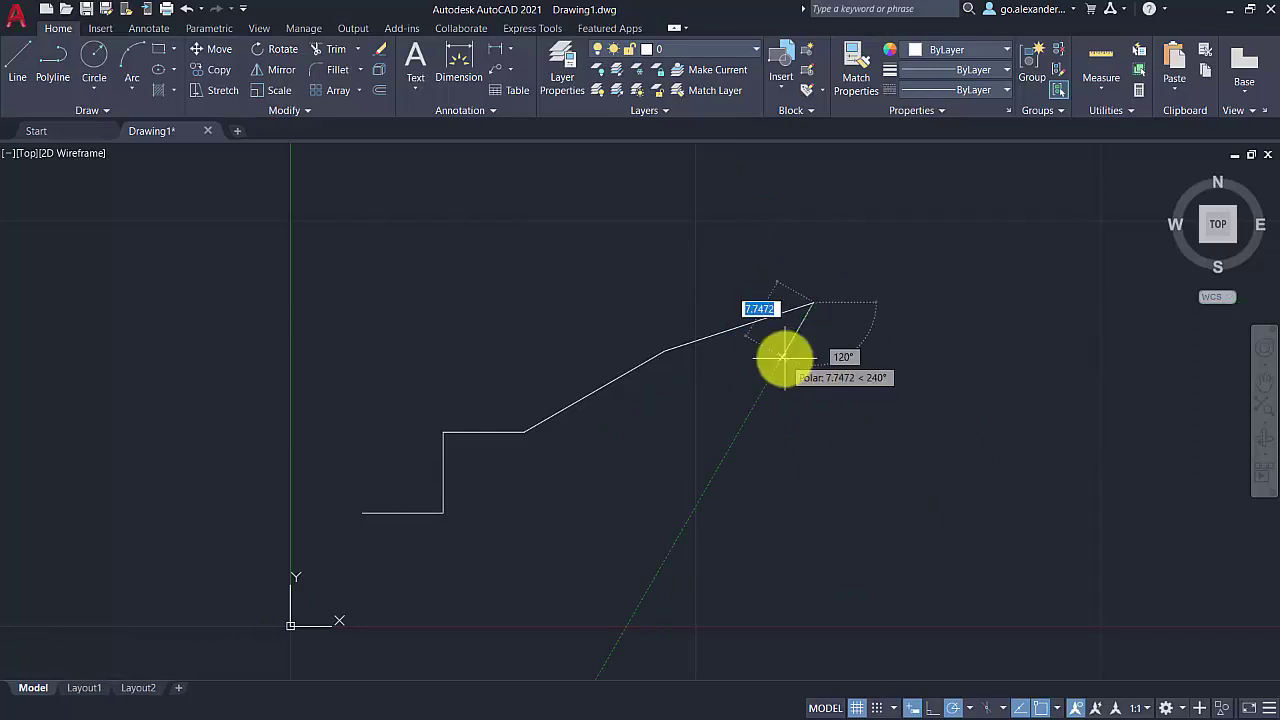
pyautogui.press('u')
pyautogui.press('Return')
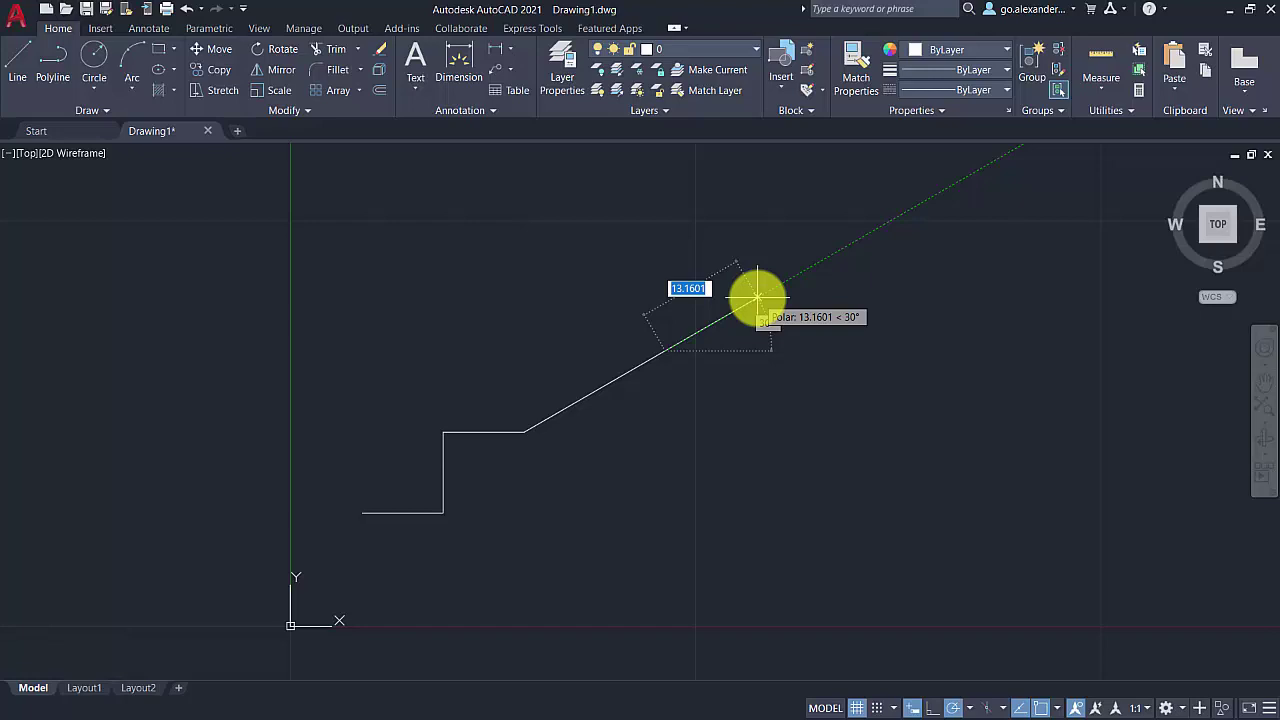
# Step: Add a 25 mm line with an angle override of 23° from the end of the 30° line, and finish the Line command
pyautogui.click(757, 297)
pyautogui.write('<')
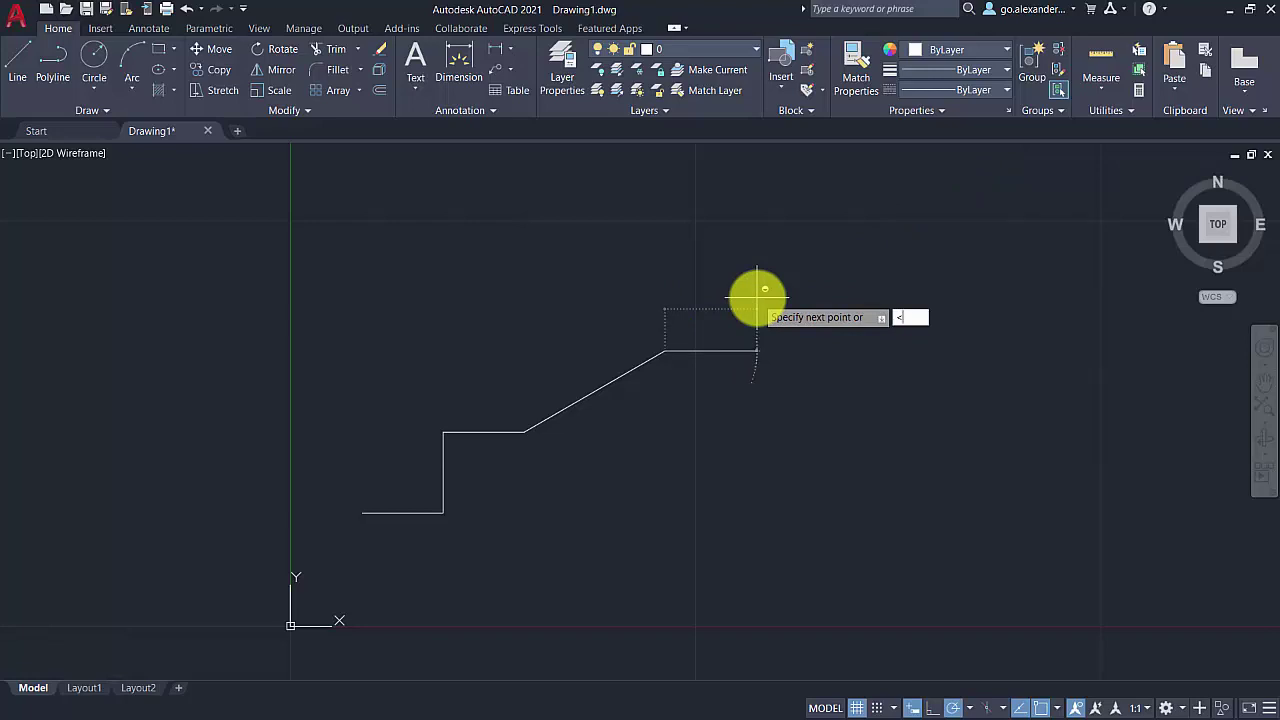
pyautogui.write('23')
pyautogui.press('Return')
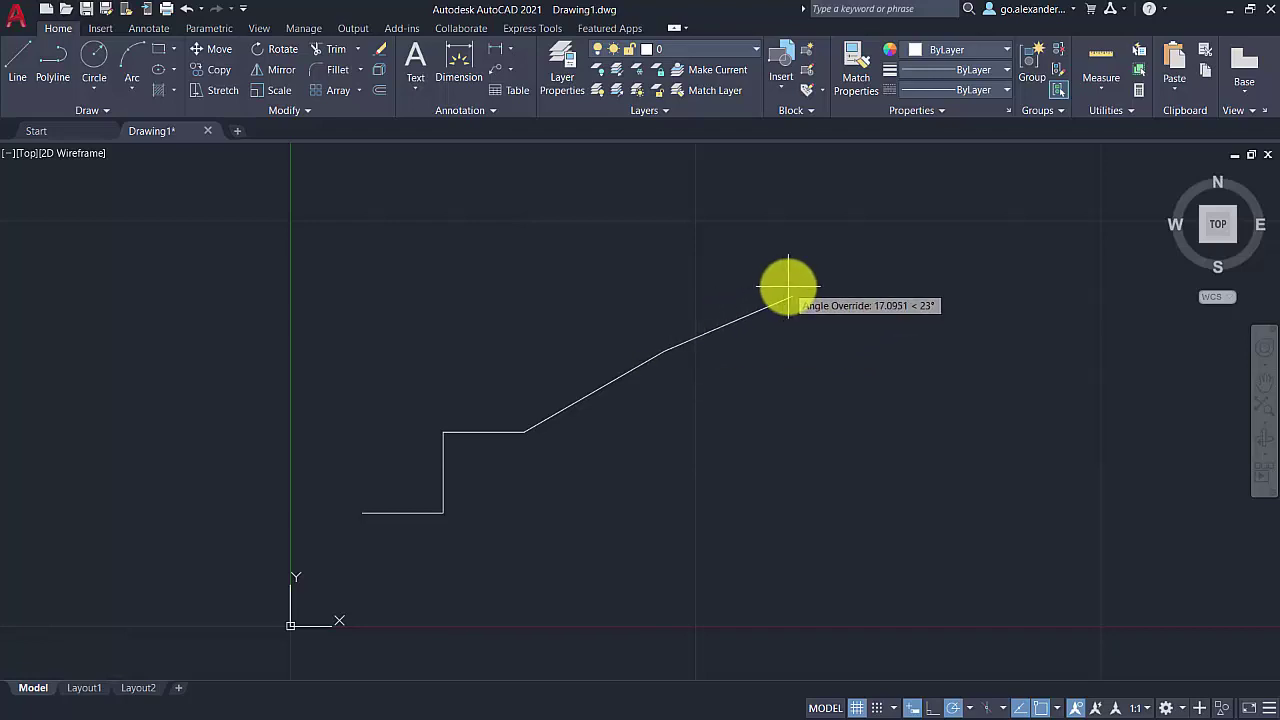
pyautogui.write('25')
pyautogui.press('Return')
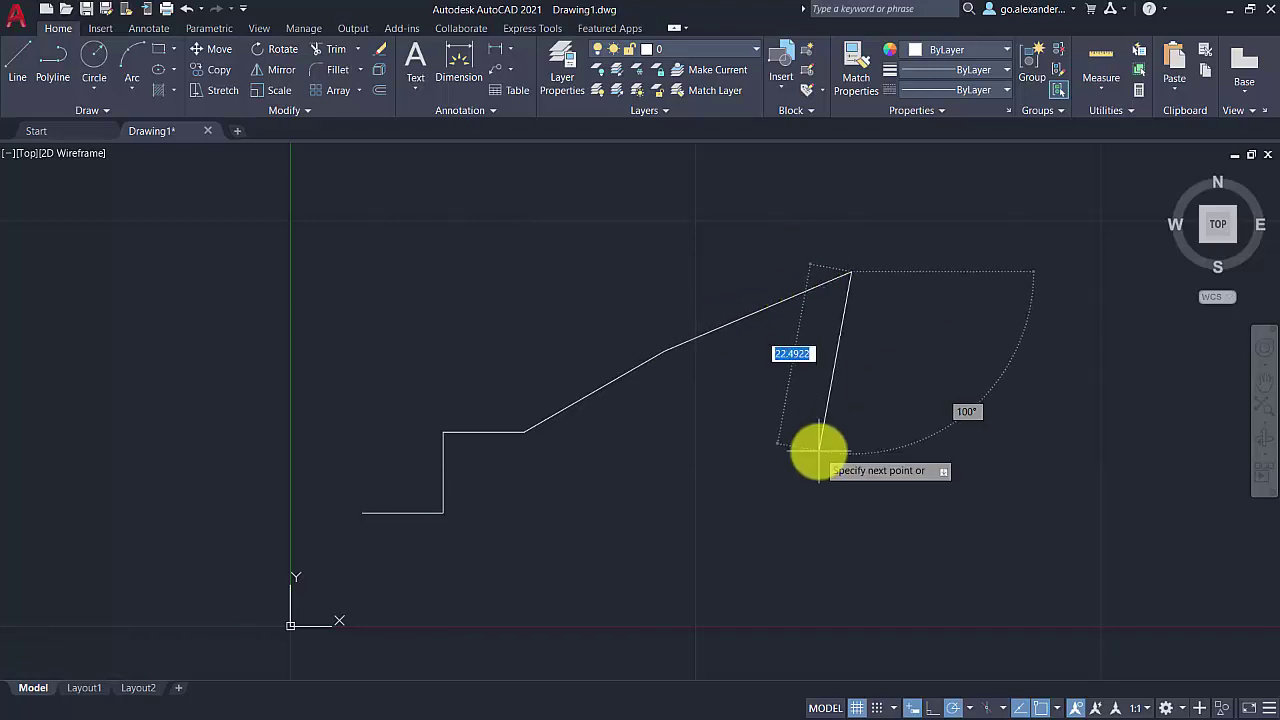
pyautogui.press('Return')
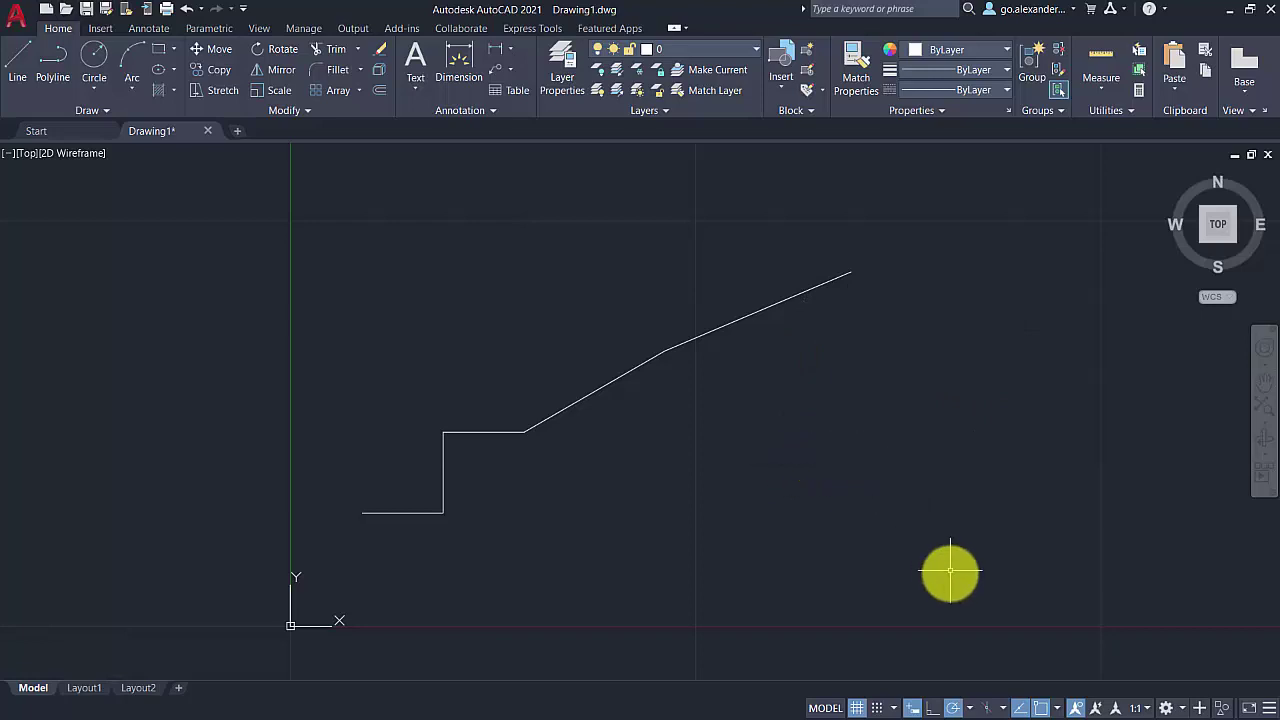
# Step: Turn on Ortho mode and draw a freehand chain of four lines below the sloped line's end: right, down, right and up
pyautogui.click(933, 709)
pyautogui.click(24, 70)
pyautogui.click(799, 416)
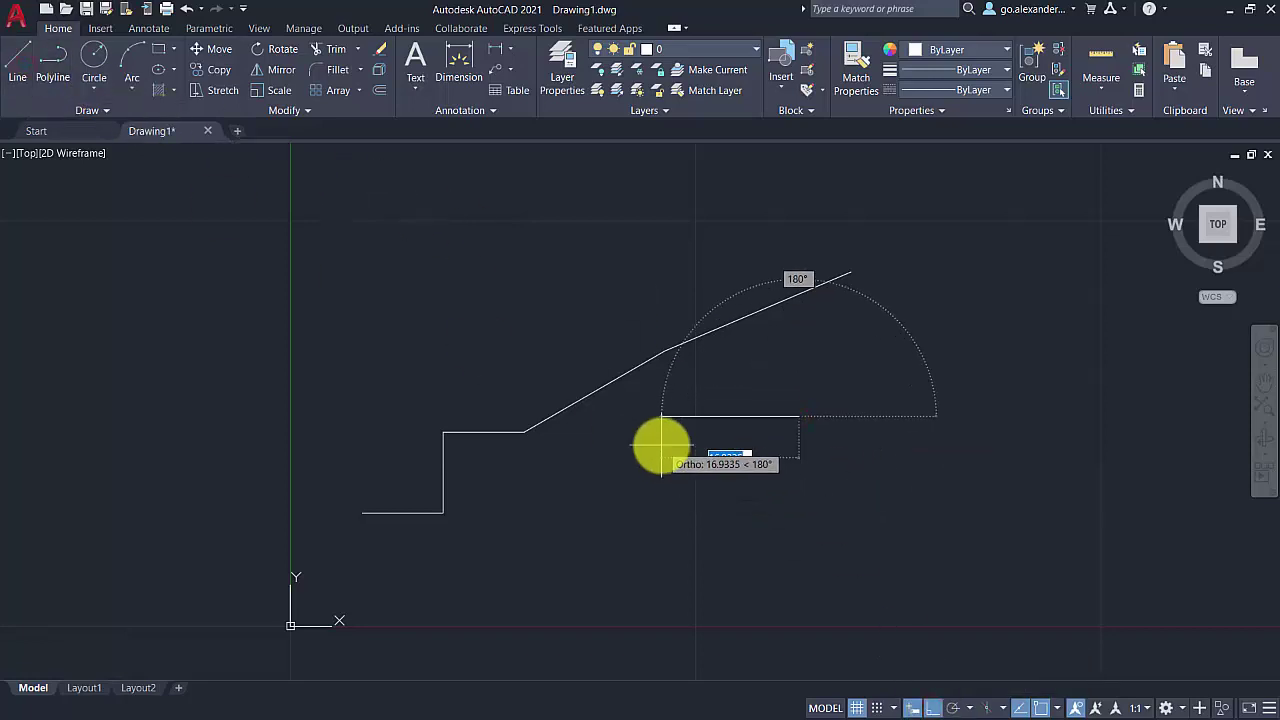
pyautogui.click(941, 424)
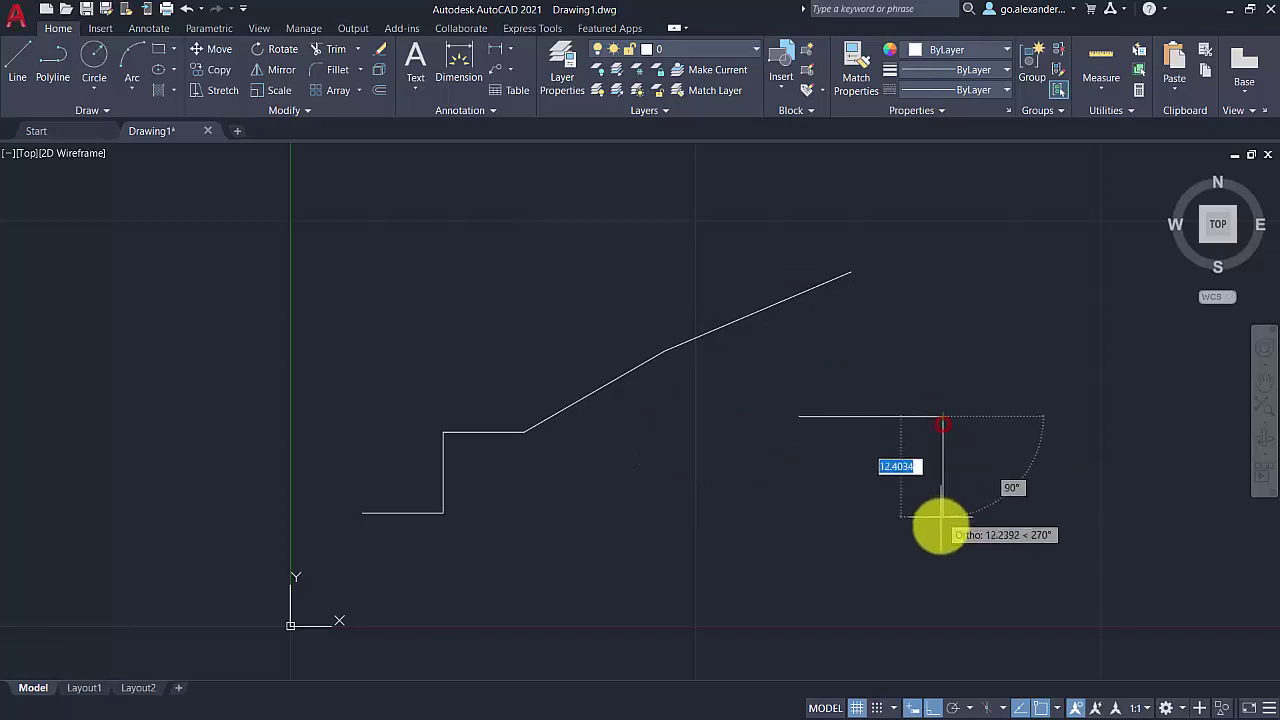
pyautogui.click(941, 530)
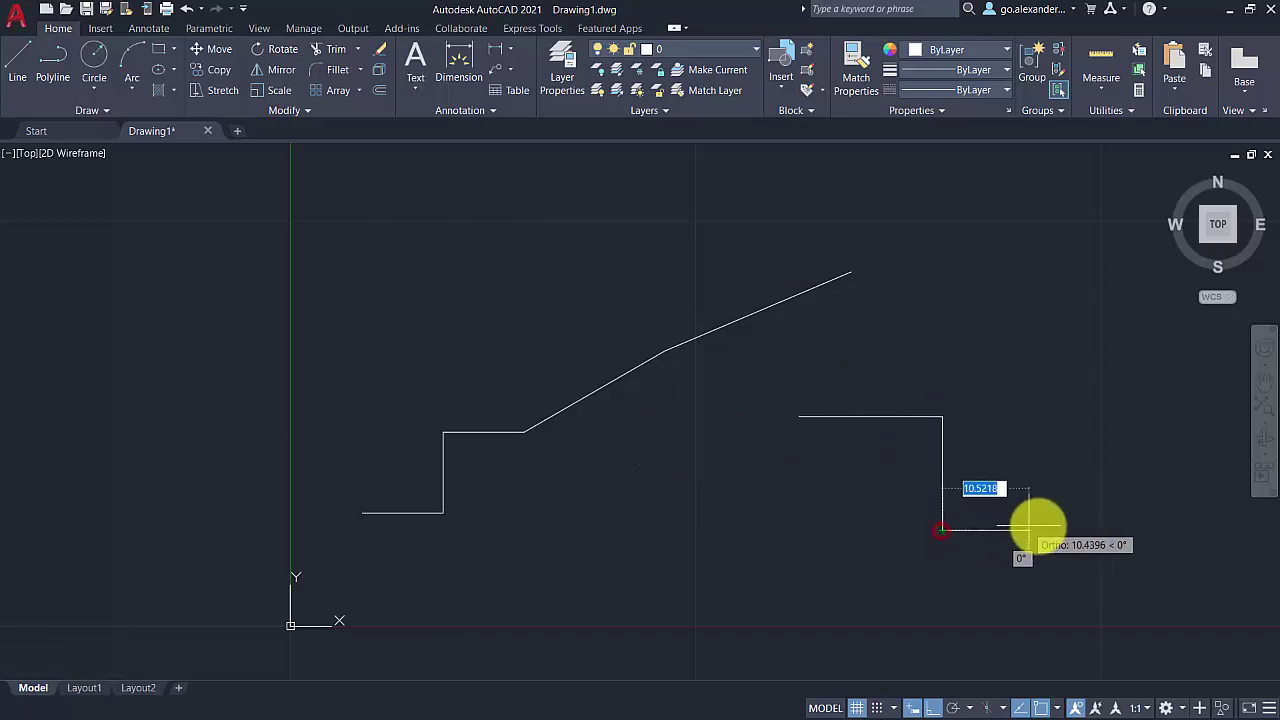
pyautogui.click(1053, 470)
pyautogui.click(1055, 353)
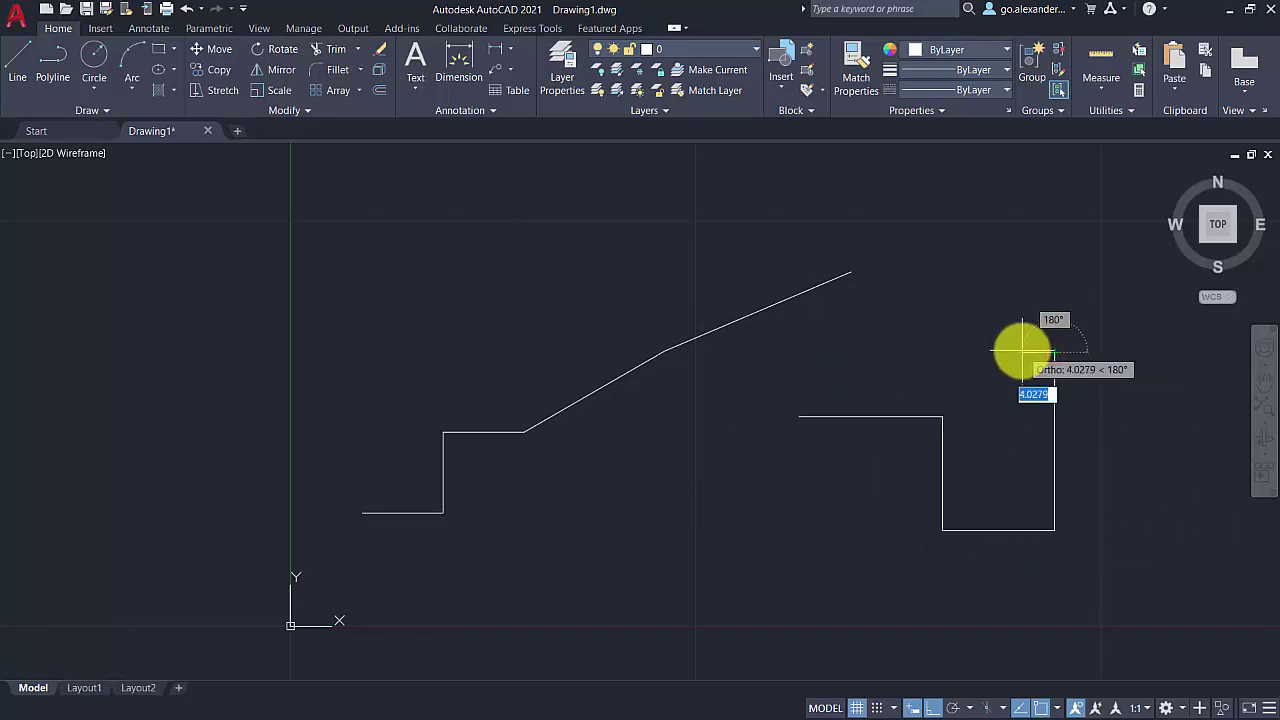
pyautogui.press('Escape')
# Step: Delete all the lines in the drawing using crossing selections
pyautogui.click(1081, 503)
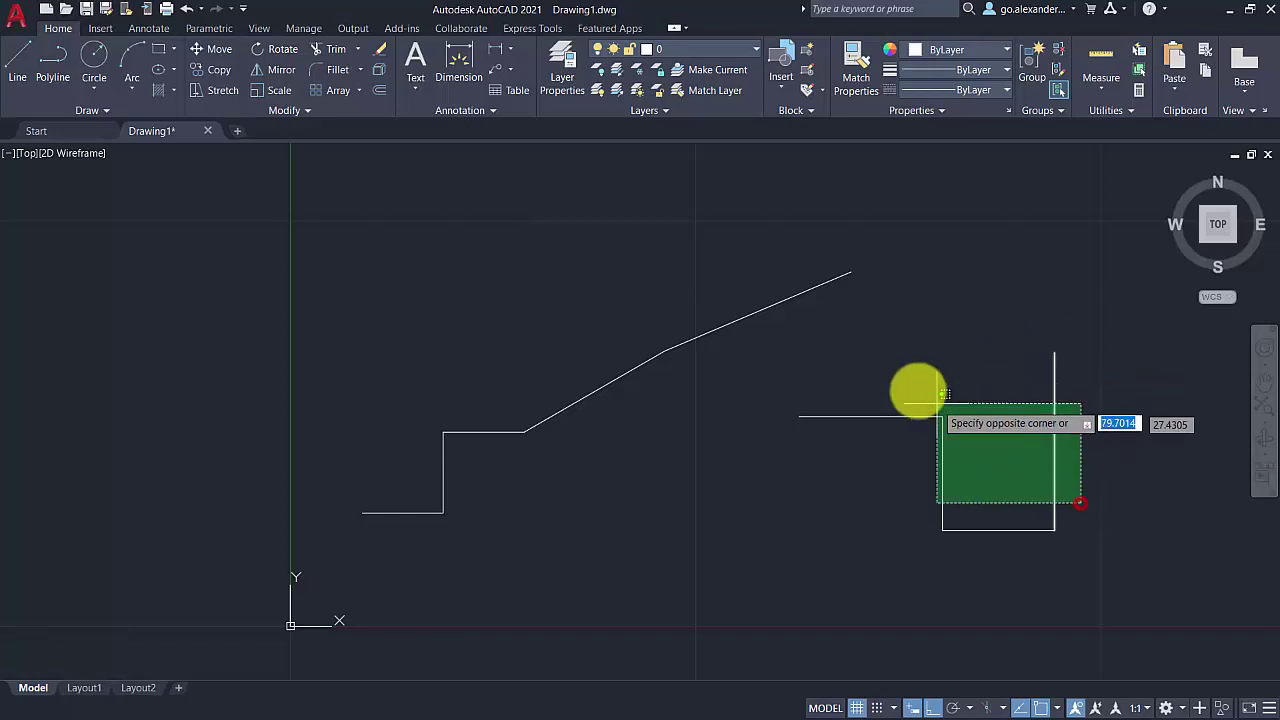
pyautogui.click(395, 235)
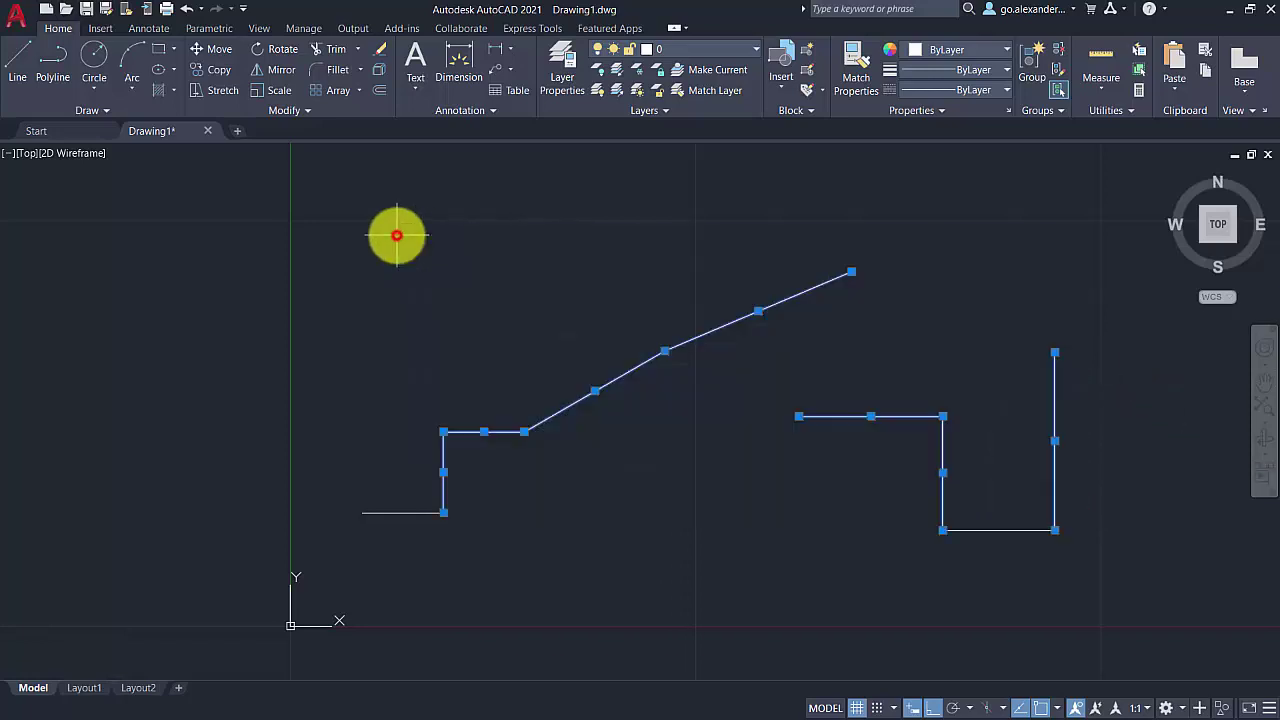
pyautogui.press('Delete')
pyautogui.click(990, 578)
pyautogui.click(390, 412)
pyautogui.press('Delete')
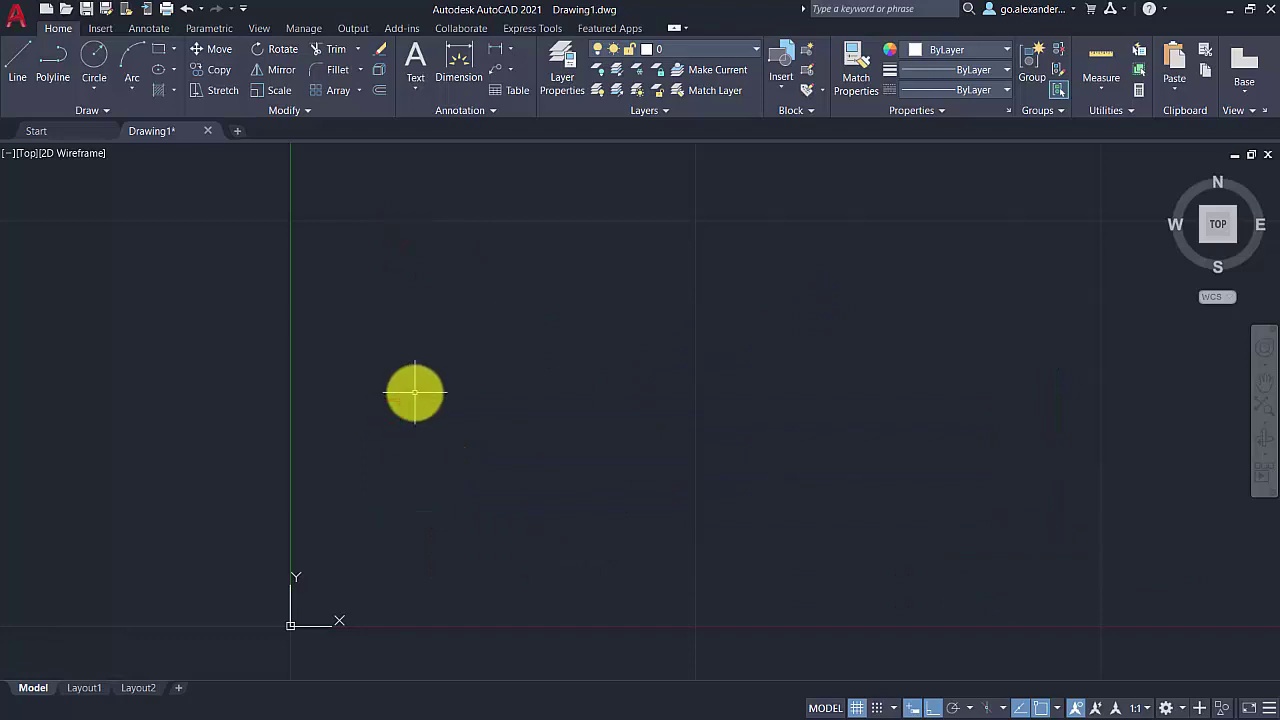
# Step: Draw a 600 by 600 mm rectangle with its first corner just above and to the right of the origin
pyautogui.click(159, 51)
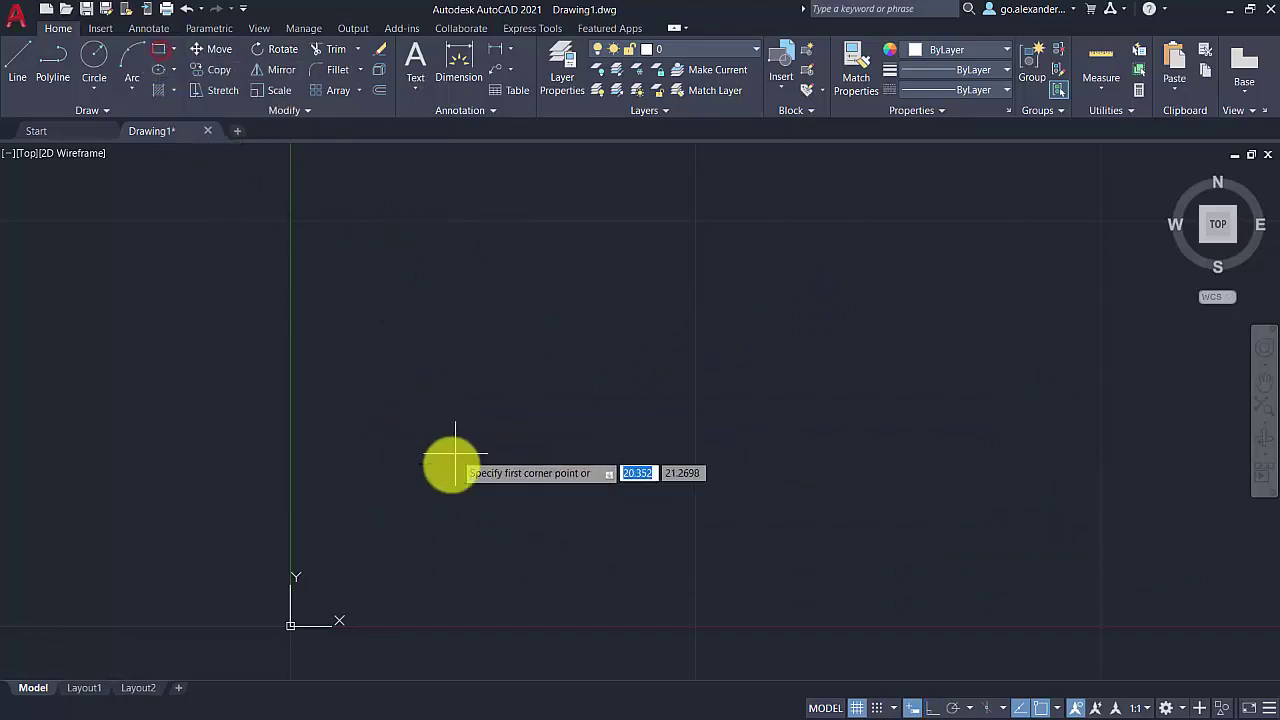
pyautogui.click(377, 583)
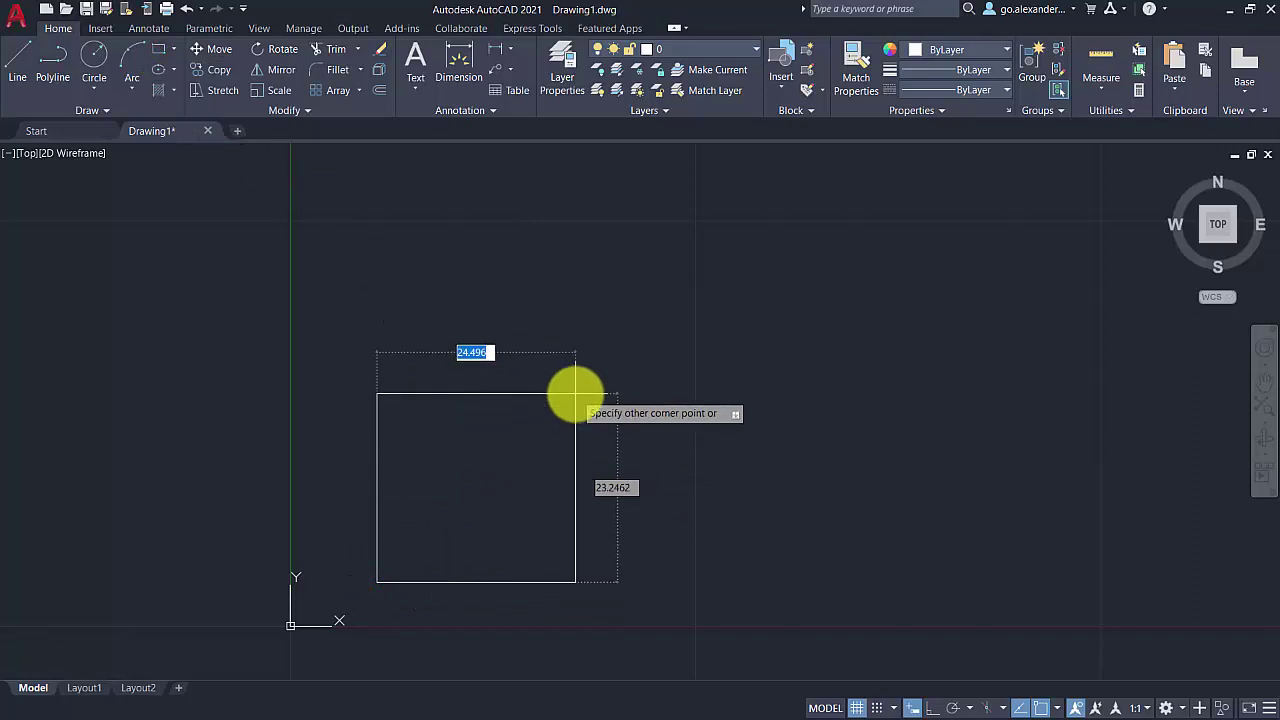
pyautogui.write('600')
pyautogui.press('Tab')
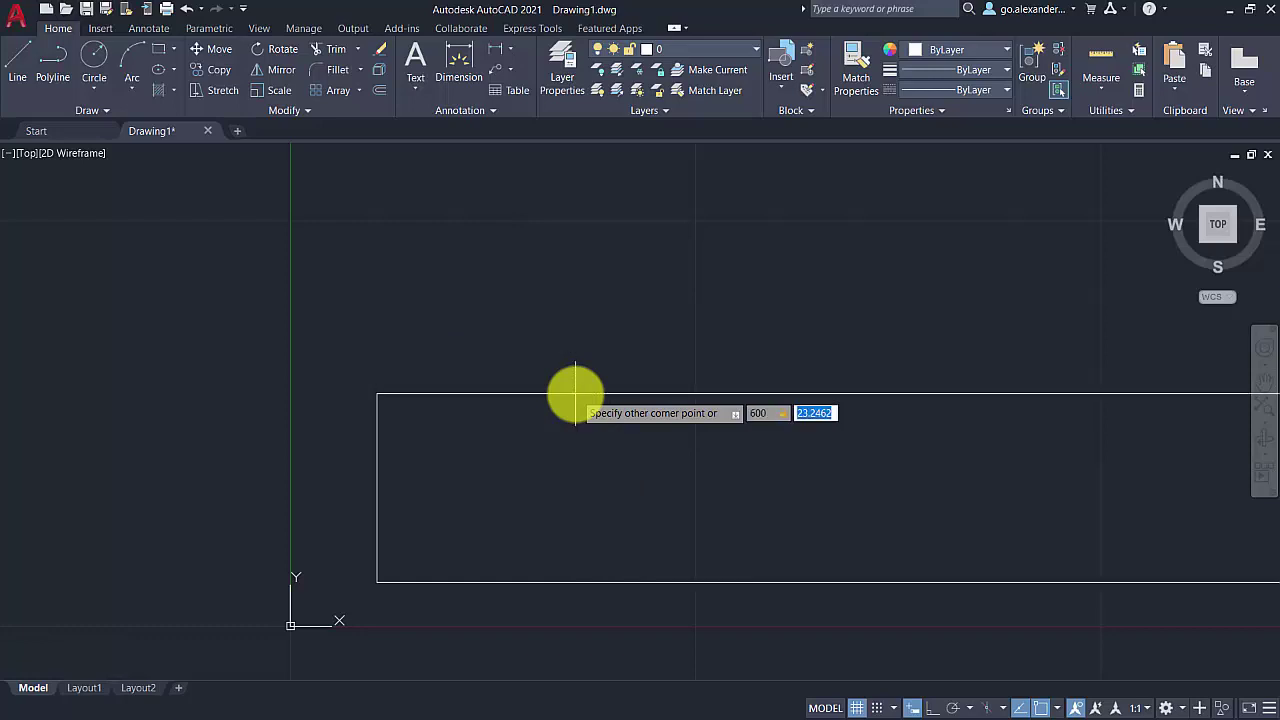
pyautogui.write('66')
pyautogui.write('00')
pyautogui.press('Return')
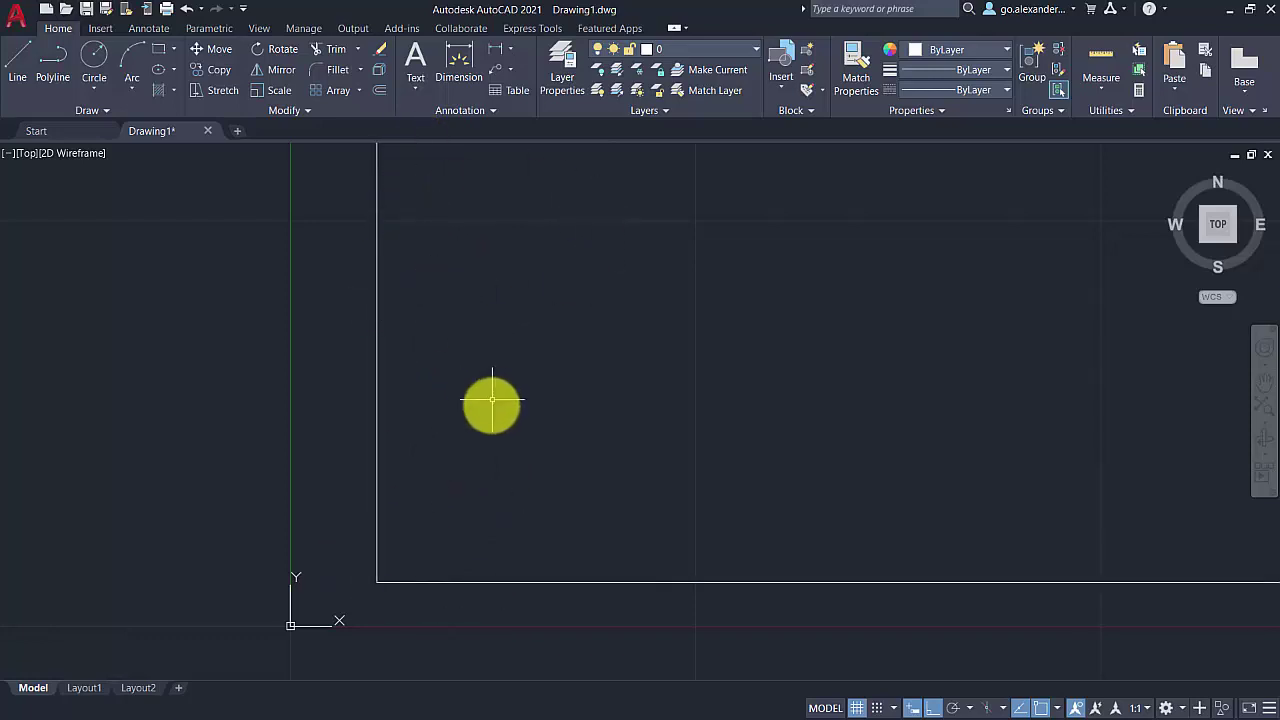
# Step: Move the square freely up and to the right, away from the origin, with Ortho mode turned off
pyautogui.scroll(-6, 351, 503)
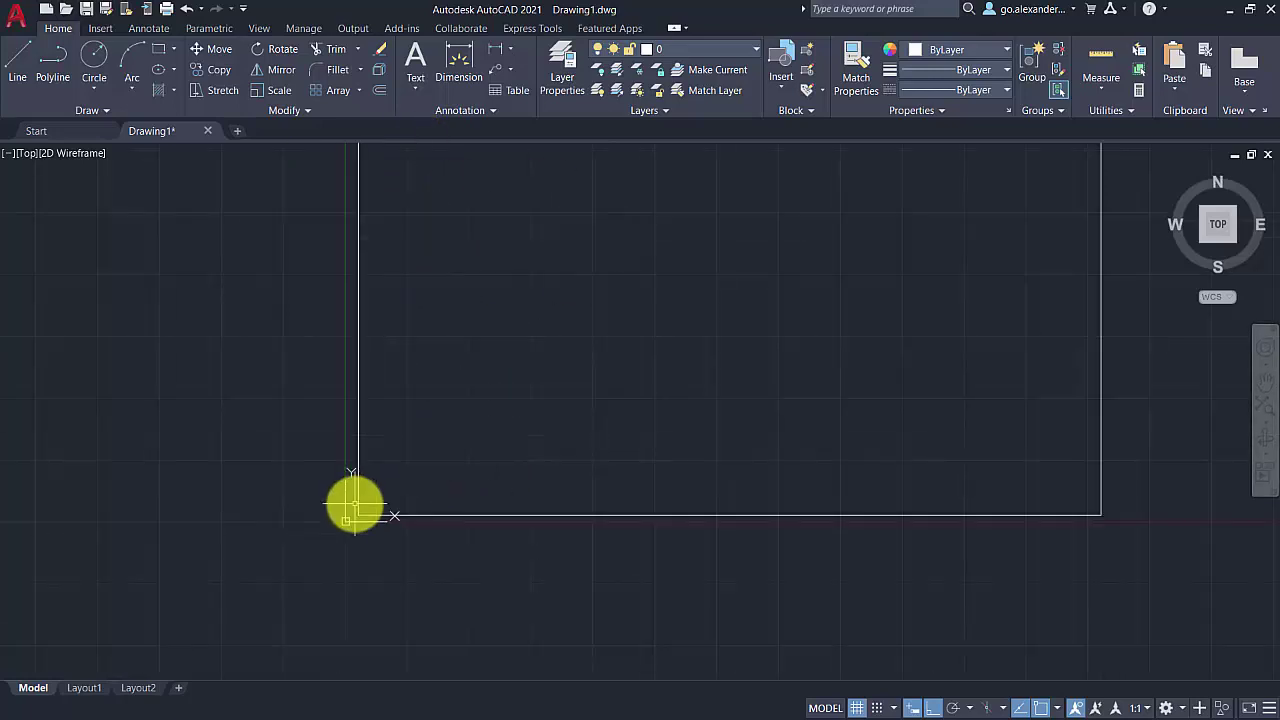
pyautogui.moveTo(447, 435); pyautogui.dragTo(331, 535, button='middle')
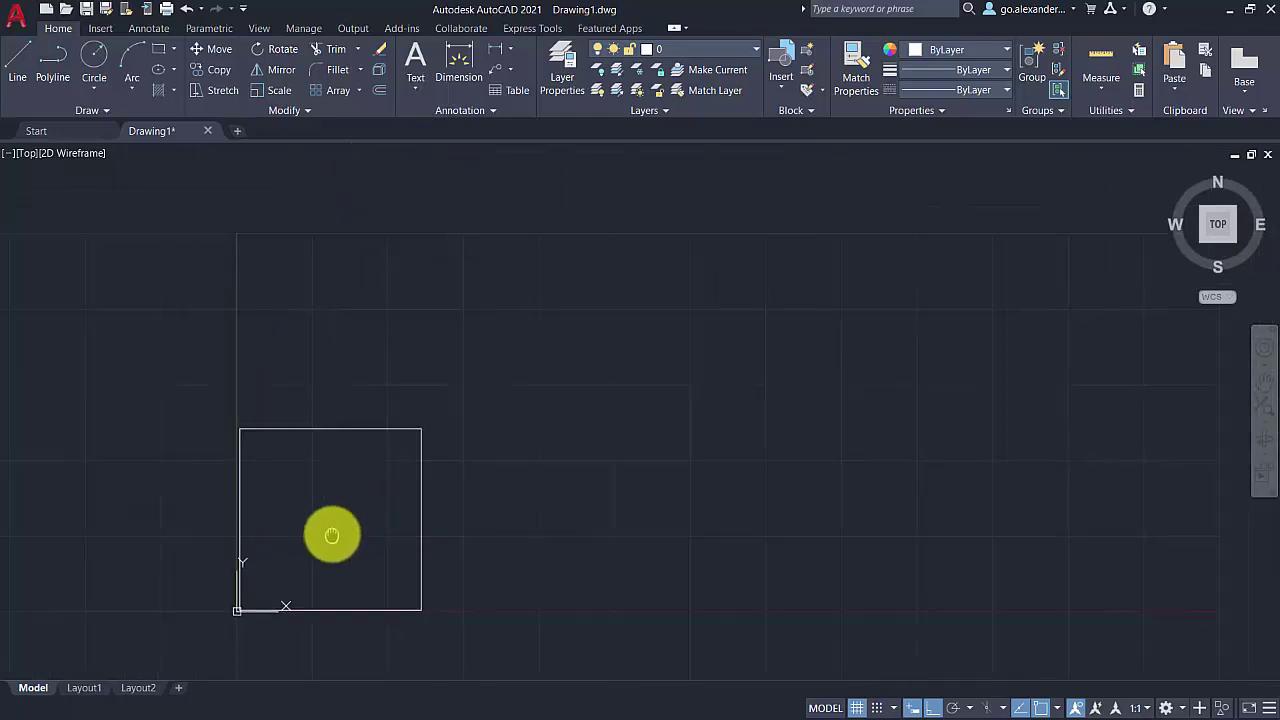
pyautogui.click(472, 470)
pyautogui.click(400, 394)
pyautogui.click(219, 49)
pyautogui.click(322, 553)
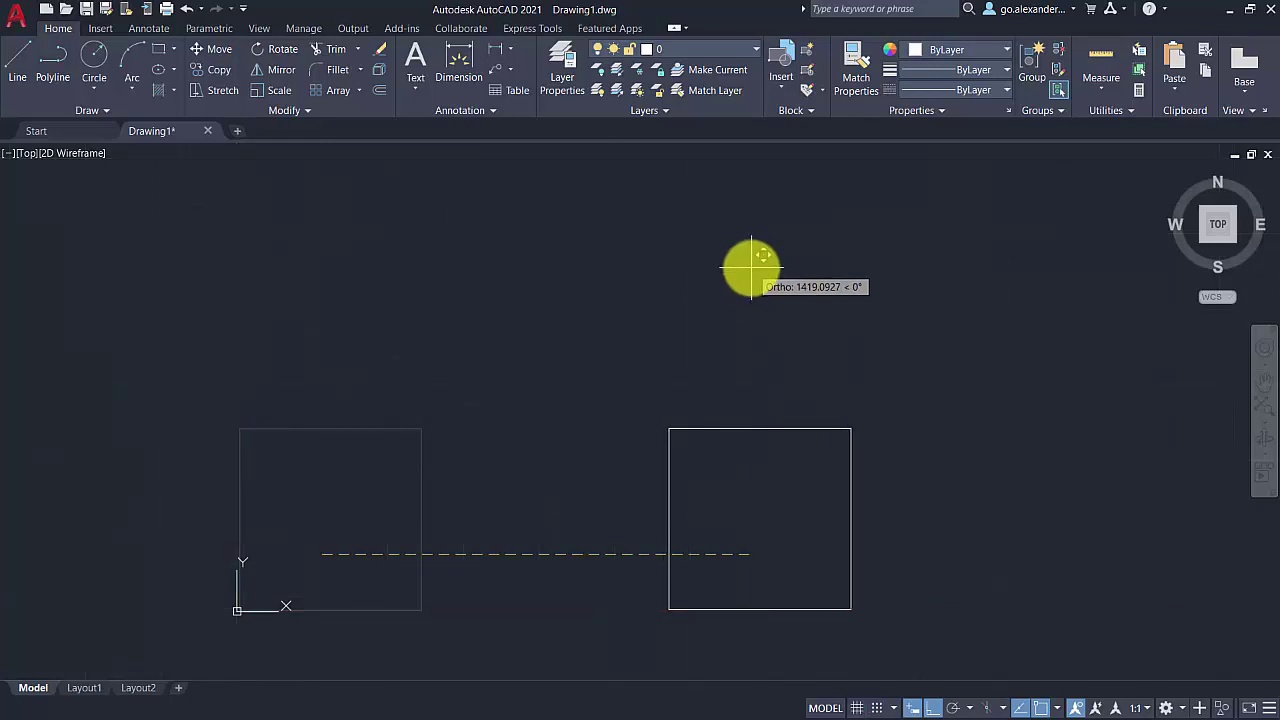
pyautogui.press('F8')
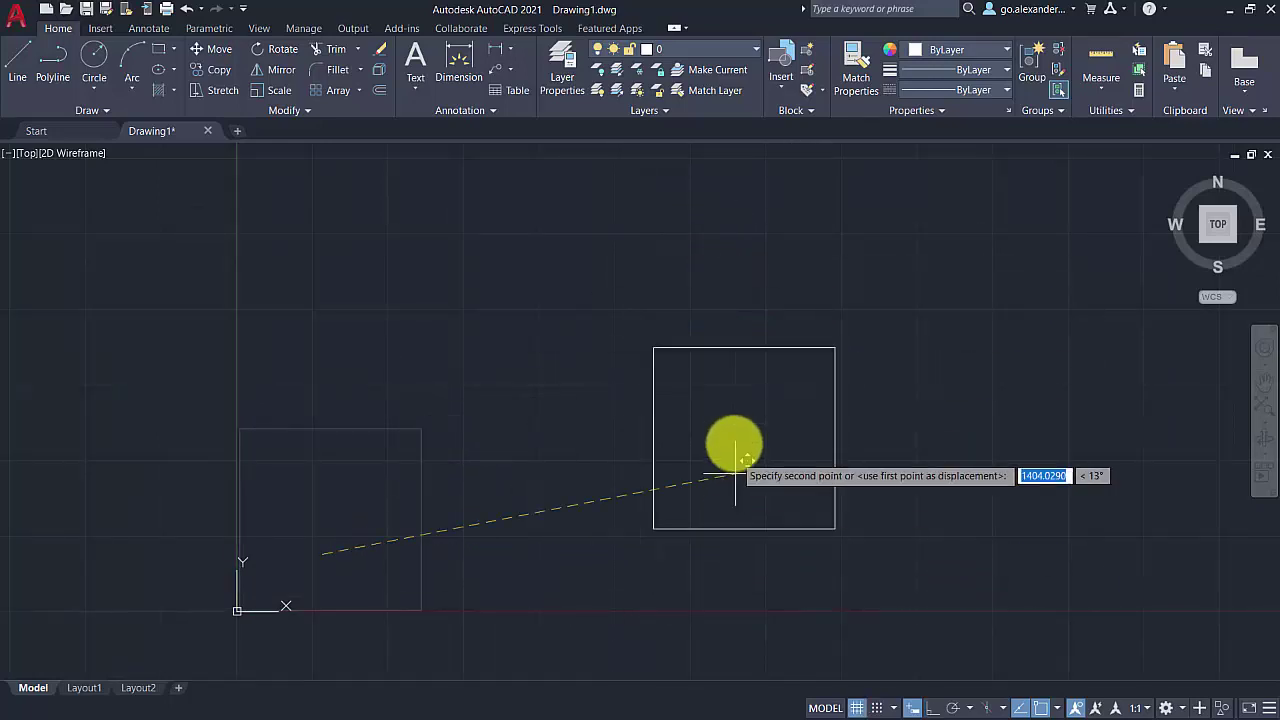
pyautogui.click(735, 261)
pyautogui.moveTo(783, 374)
pyautogui.mouseDown(button='middle')
pyautogui.moveTo(617, 514)
pyautogui.moveTo(593, 476)
pyautogui.mouseUp(button='middle')
pyautogui.scroll(-4, 290, 545)
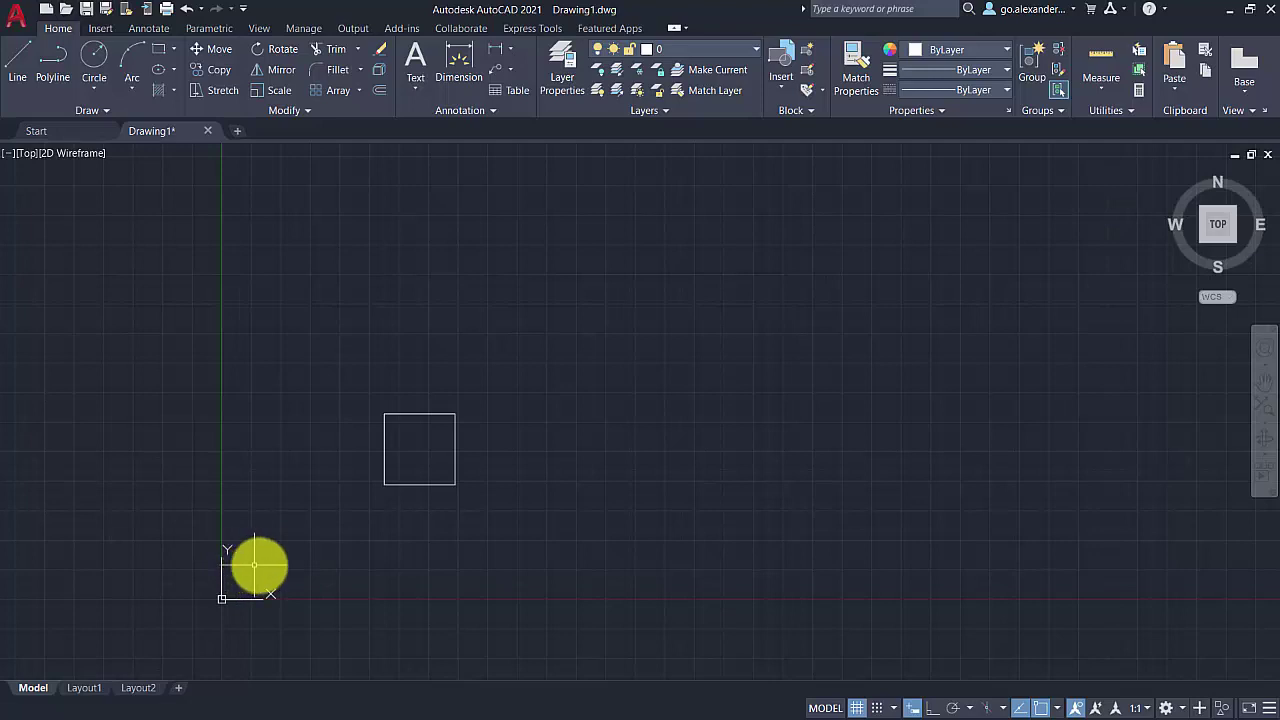